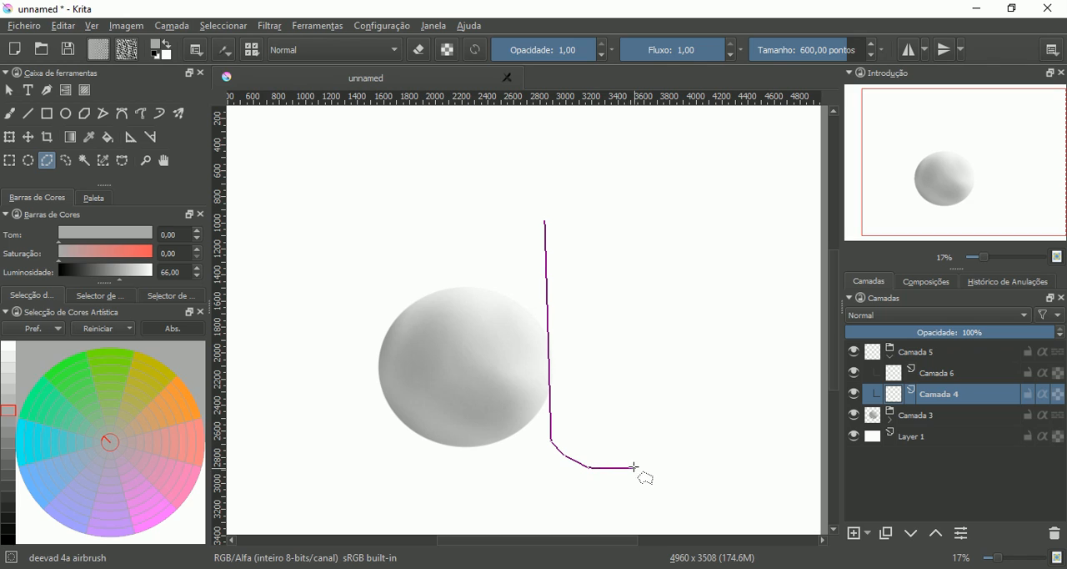
- Finish the polygonal selection of the cylinder beside the sphere, with a rounded base, straight far side and concave upper edge
click(625, 471)
click(665, 440)
click(665, 218)
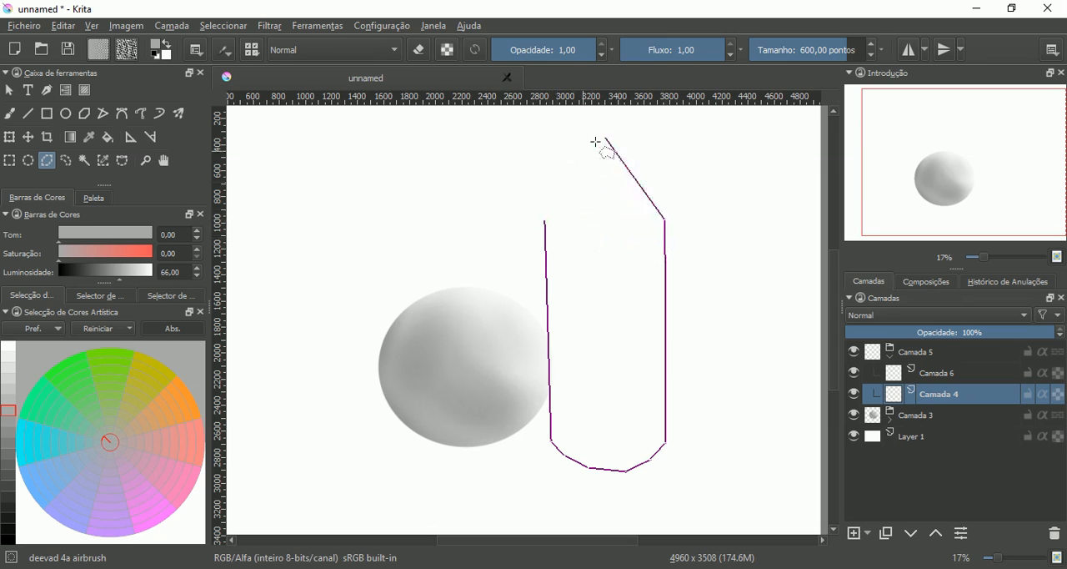
click(656, 239)
click(629, 244)
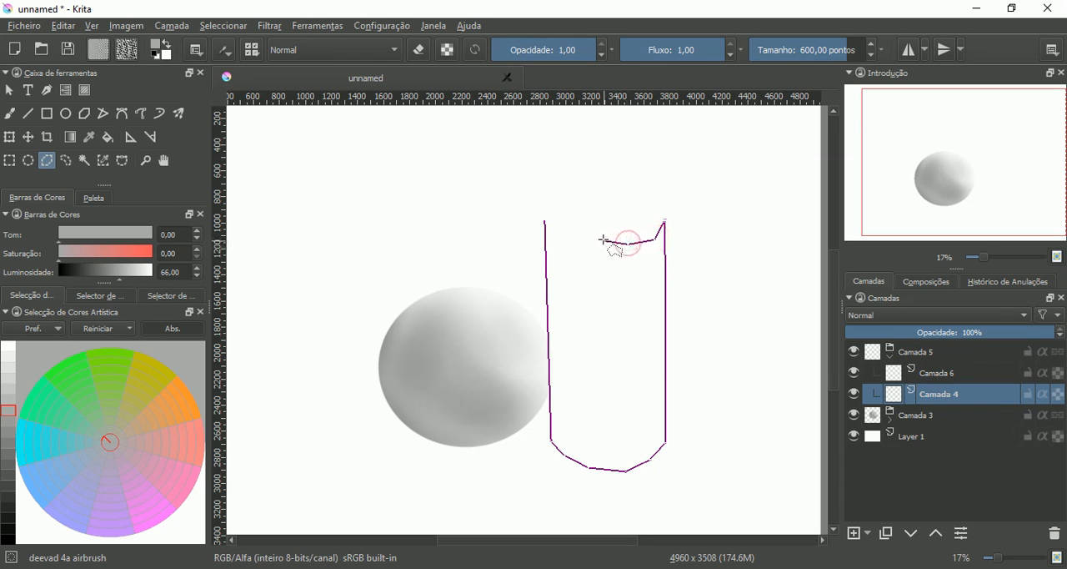
click(605, 240)
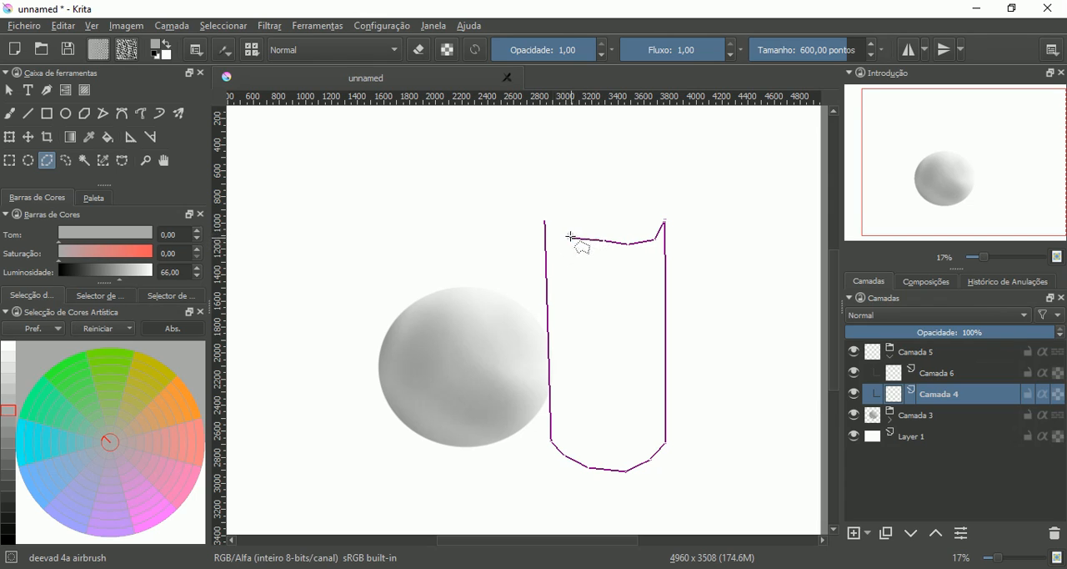
click(570, 238)
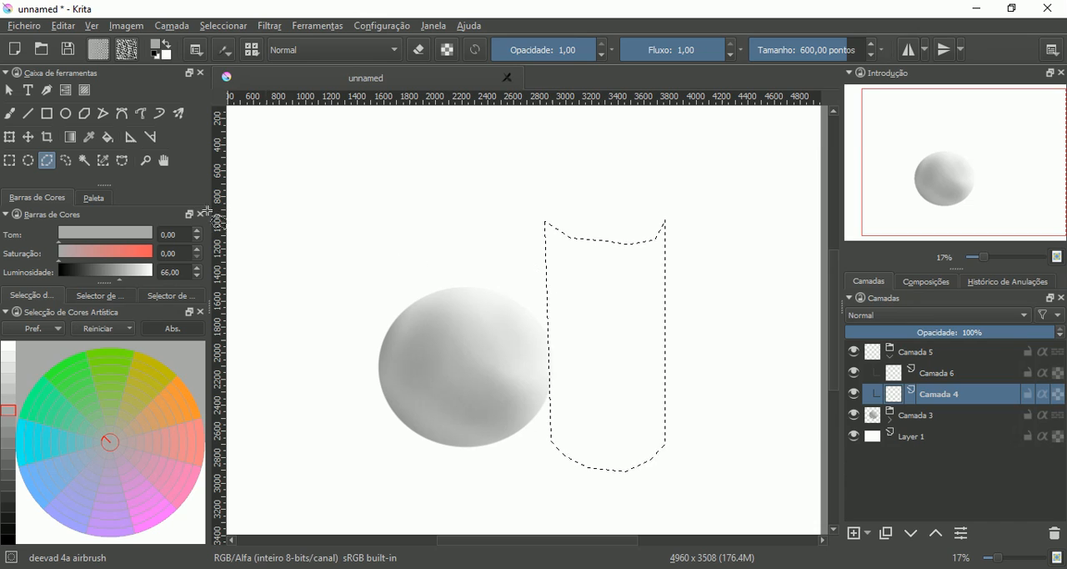
- Hide the sphere's group Camada 3 and fill the cylinder selection on Camada 4 with gray at luminosity 49
click(10, 115)
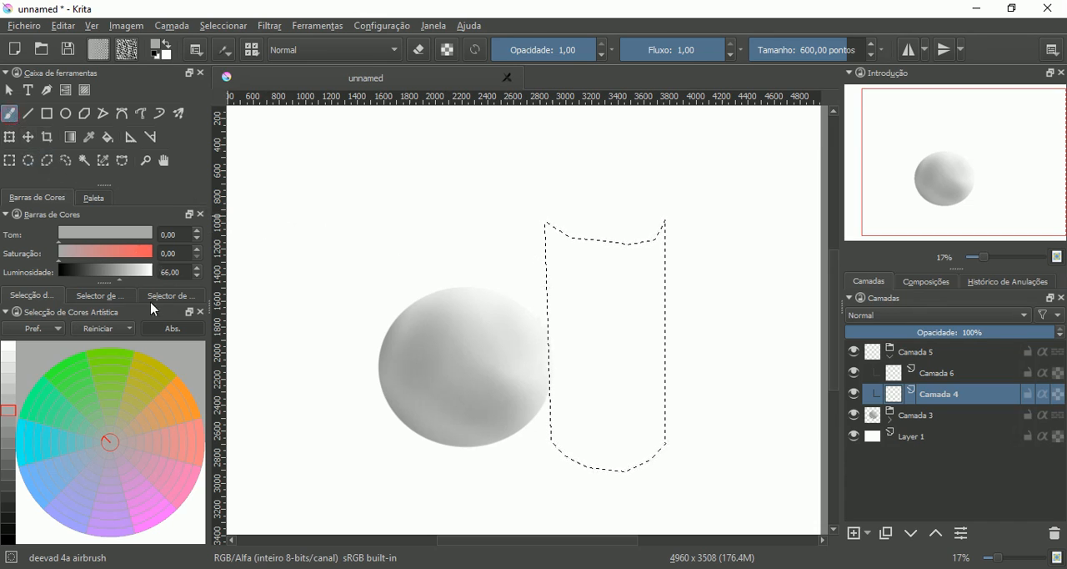
click(15, 451)
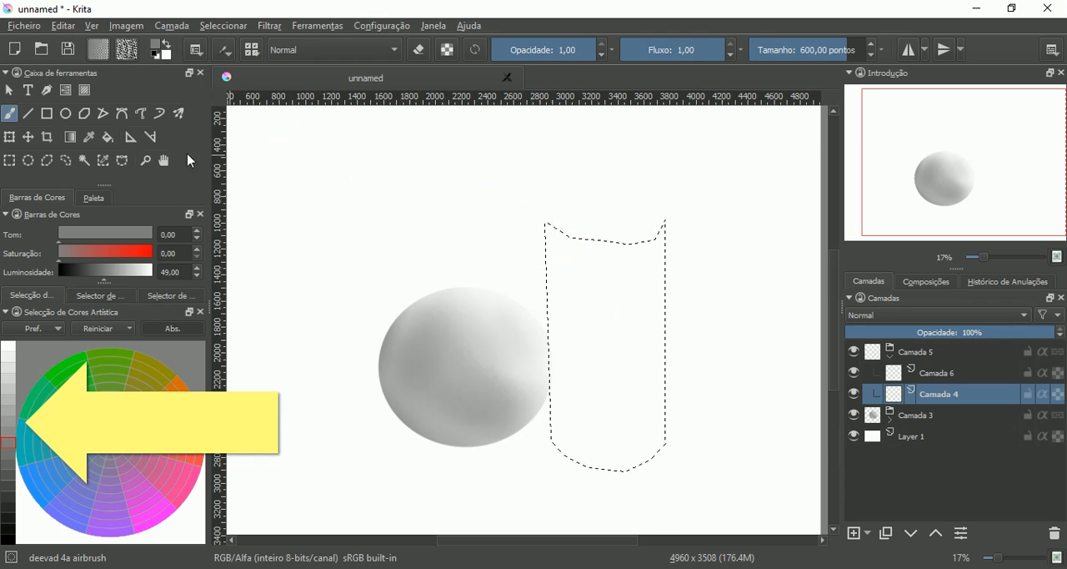
click(107, 137)
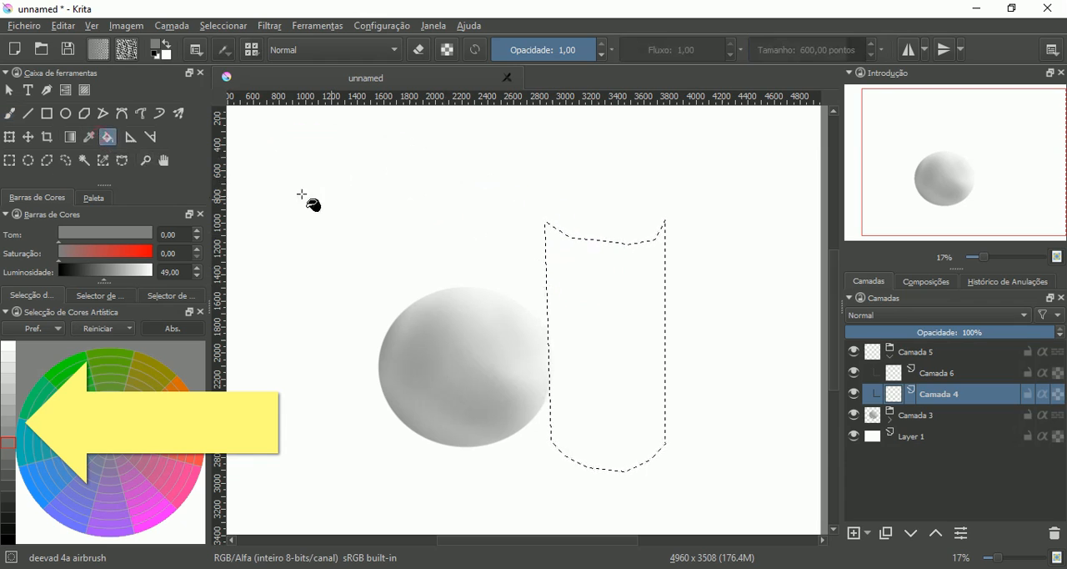
click(854, 414)
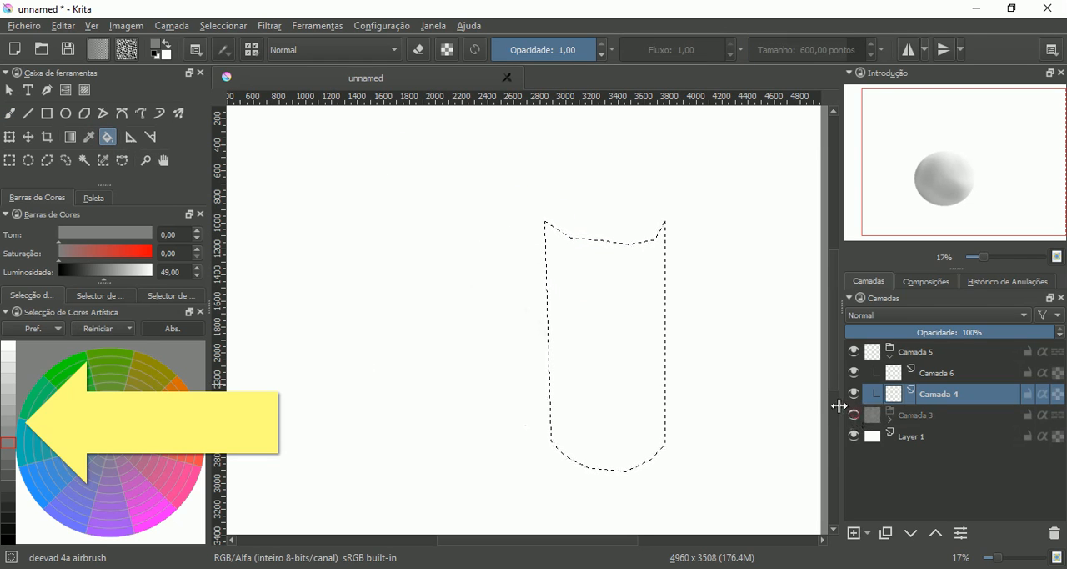
click(649, 302)
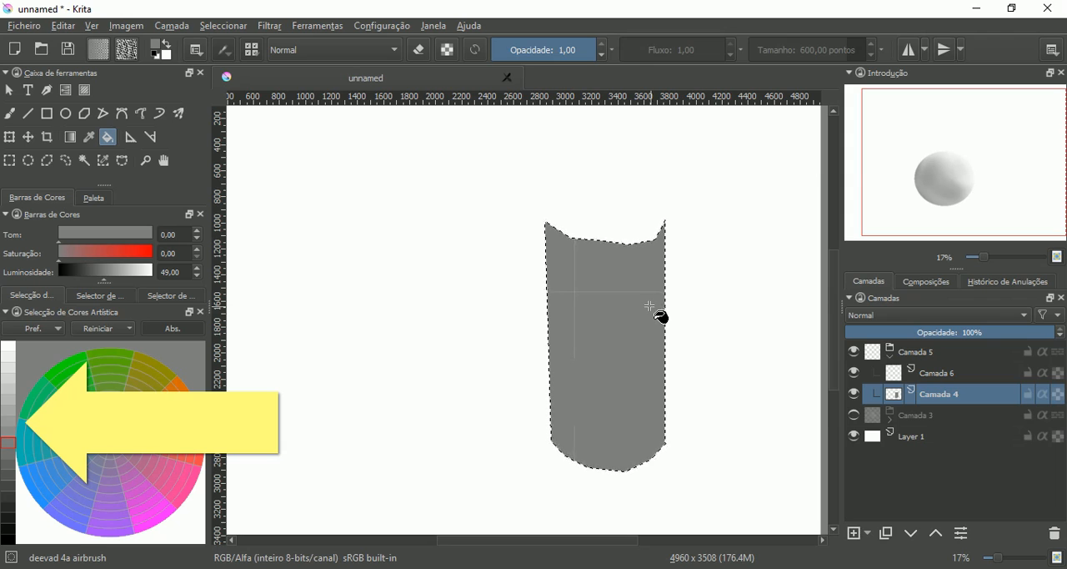
- Airbrush darker gray with luminosity 44 over the lower end of the cylinder
click(15, 118)
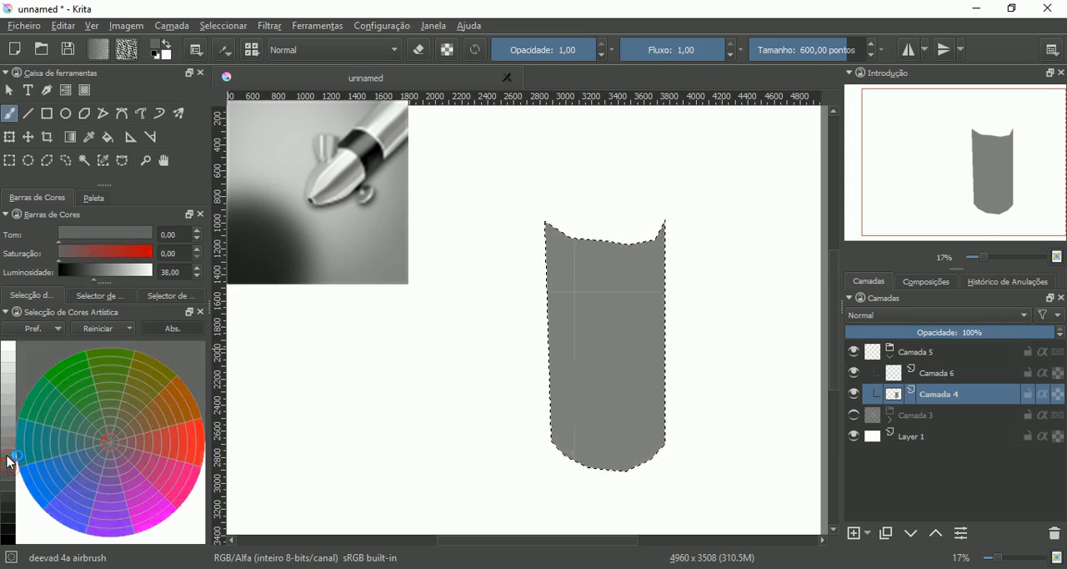
click(8, 456)
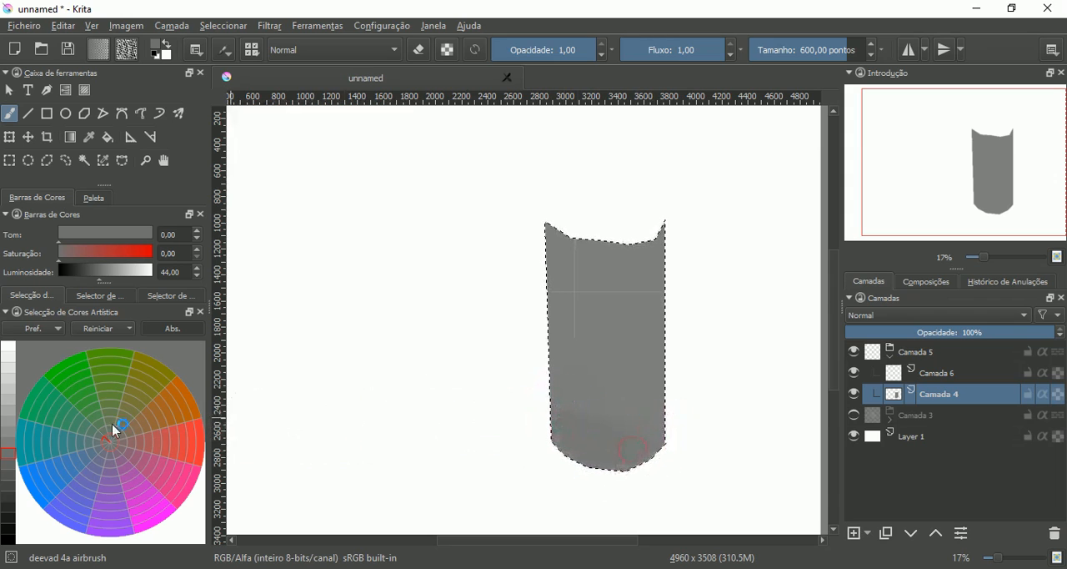
- Refill the cylinder selection with lighter gray, trying luminosity 55 and settling on 60
click(10, 421)
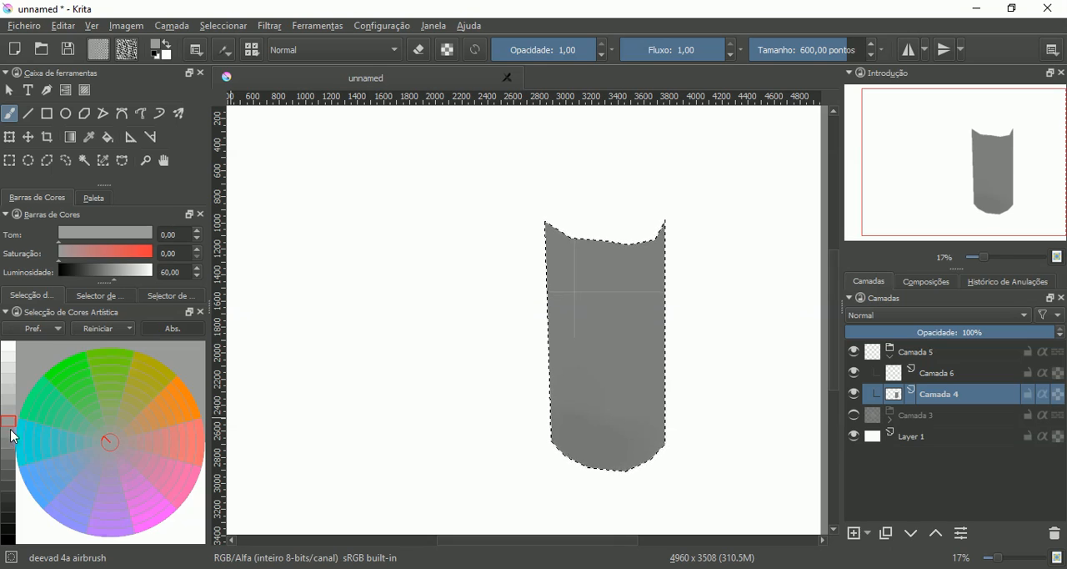
click(9, 431)
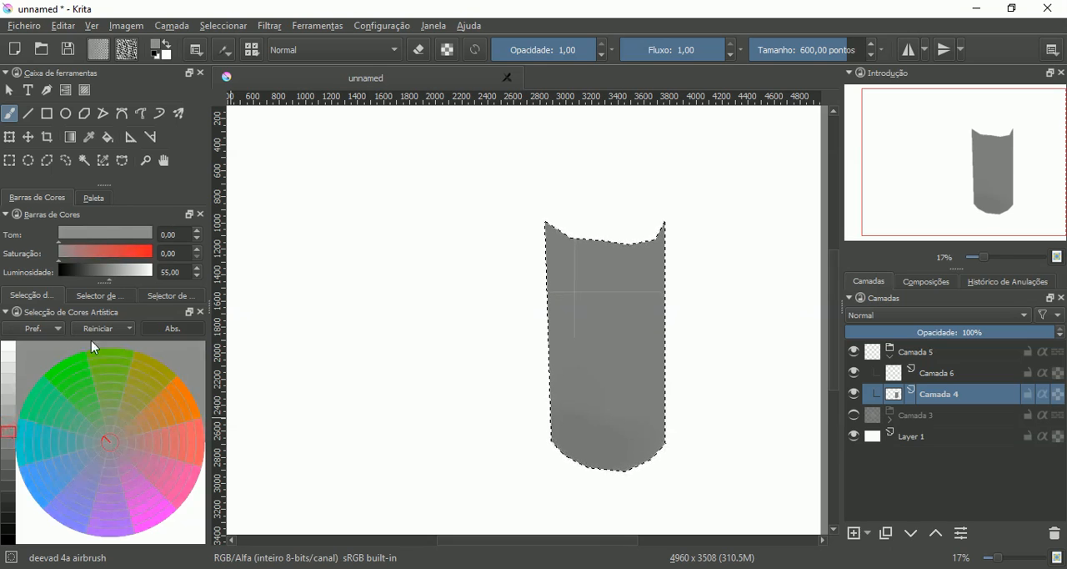
click(107, 137)
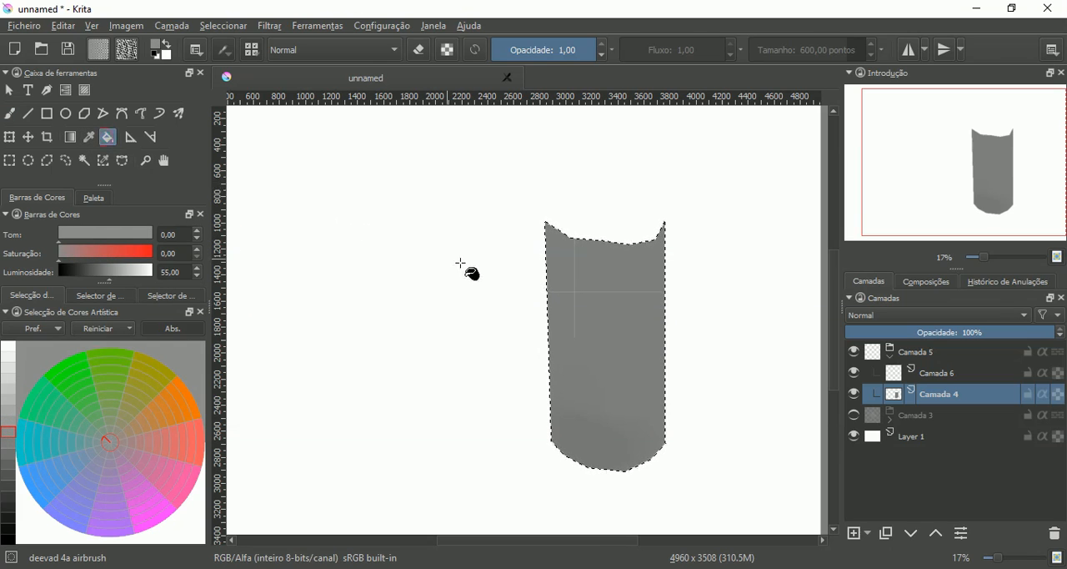
click(584, 350)
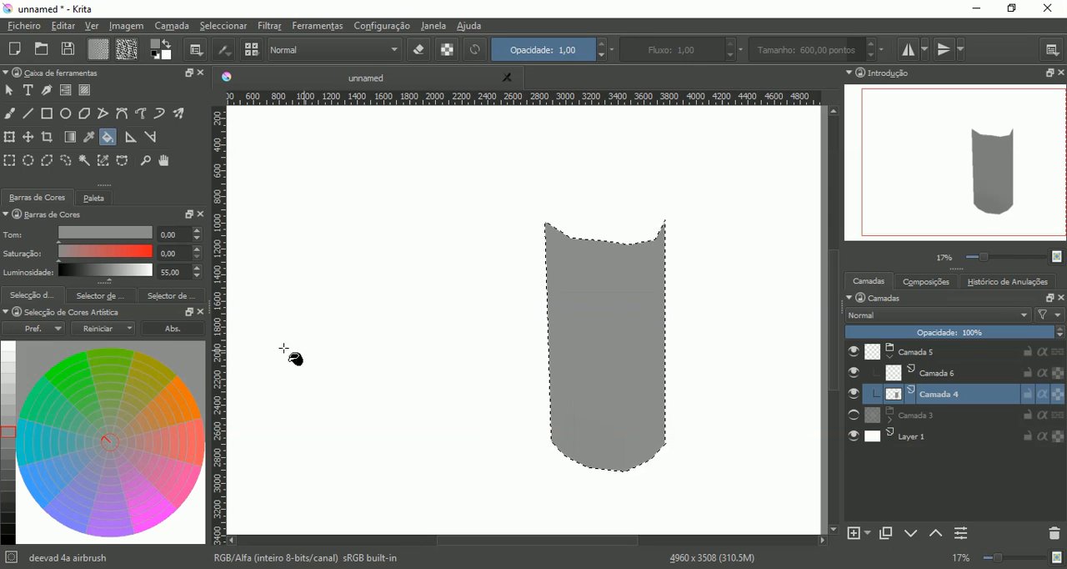
click(10, 424)
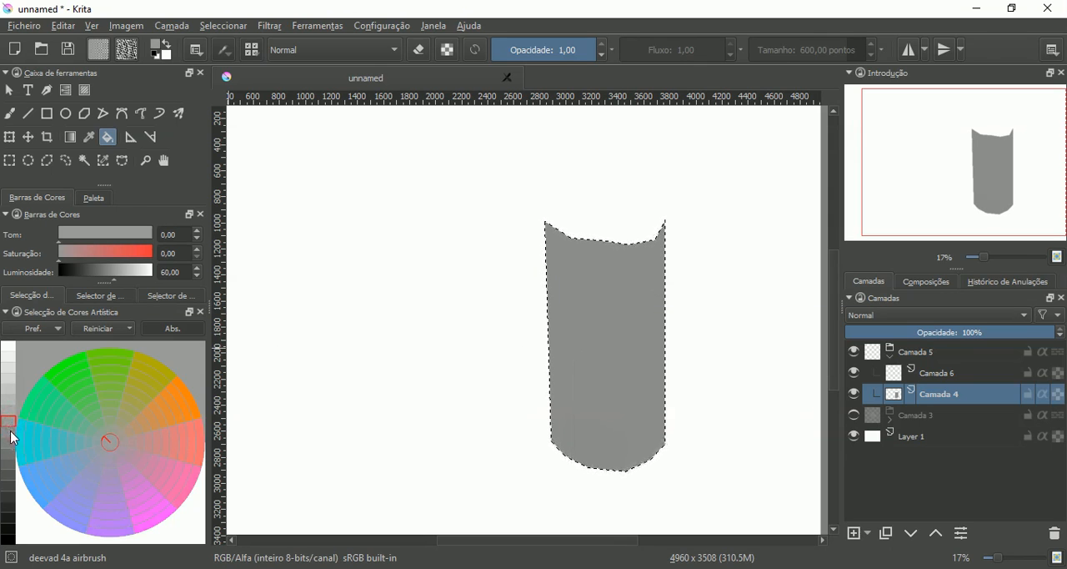
click(599, 379)
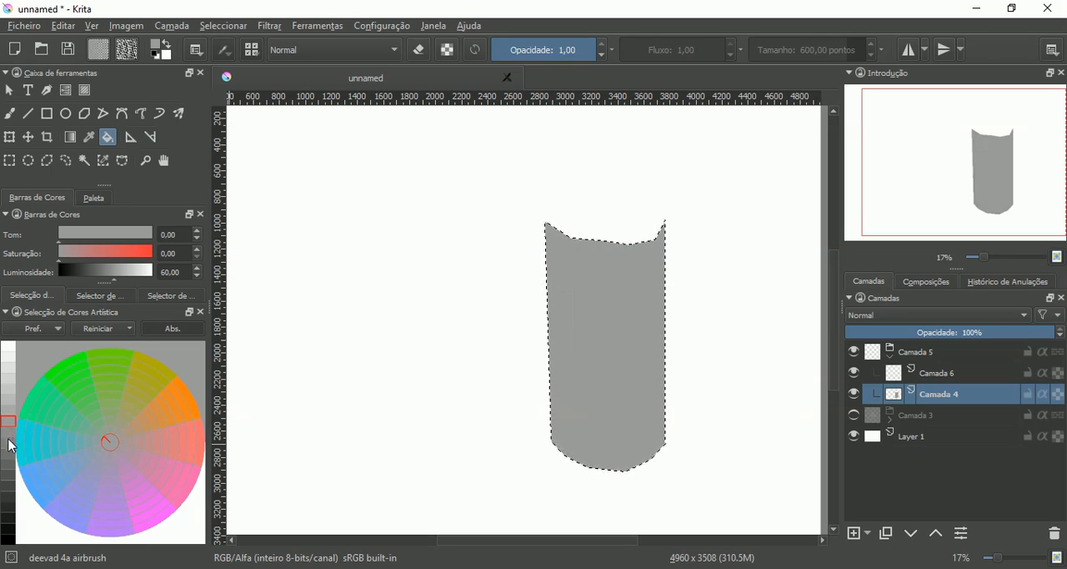
- Airbrush gray at luminosity 49 along the cylinder's sides and base, and show the sphere's group Camada 3 again
click(10, 443)
click(9, 113)
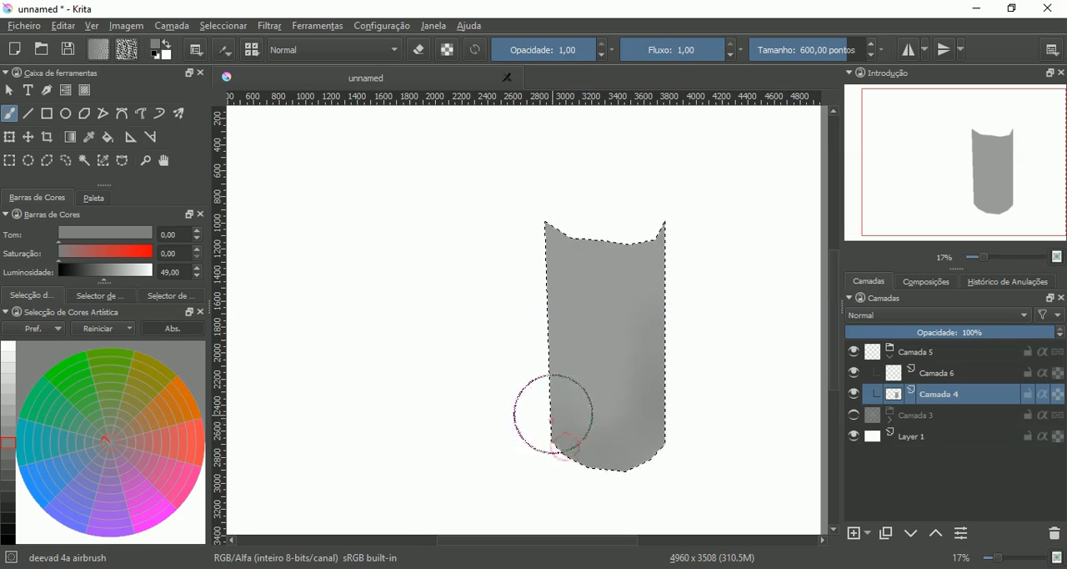
click(854, 415)
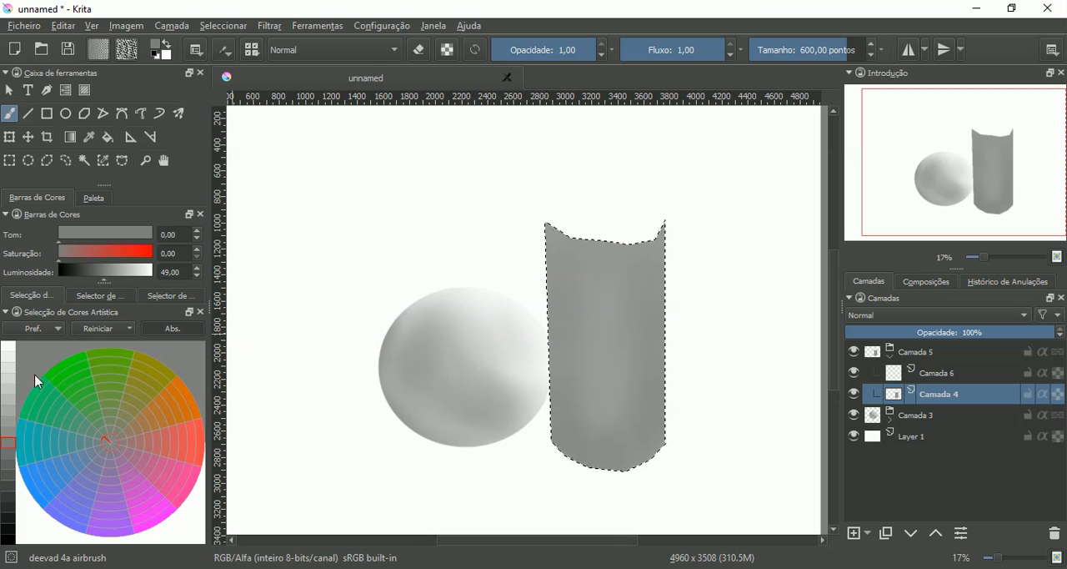
- Airbrush soft highlights in light gray at luminosity 77 on the cylinder, including along its edge facing the sphere
drag(5, 418, 10, 389)
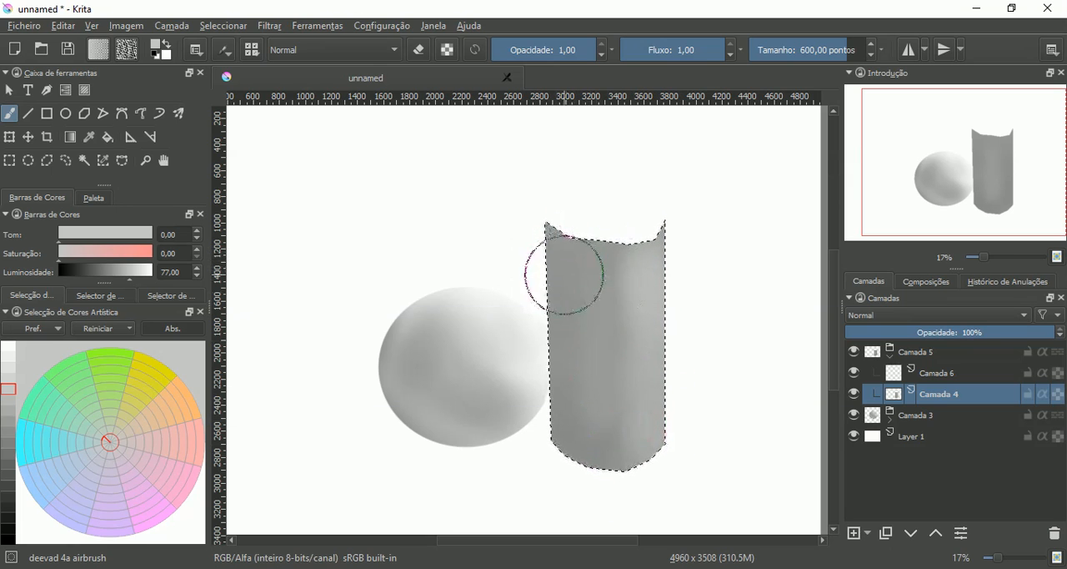
drag(557, 279, 560, 294)
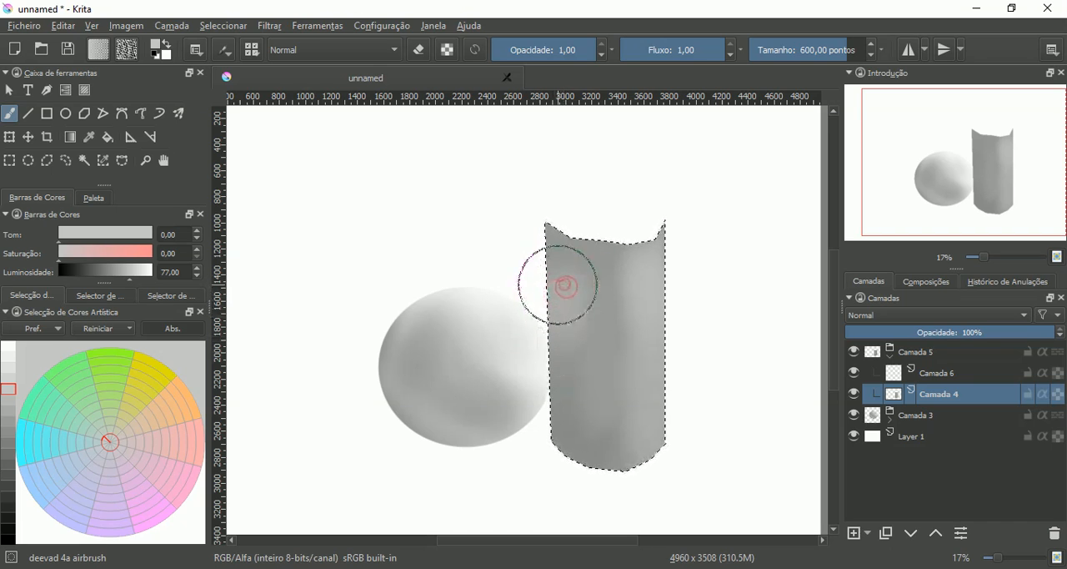
drag(563, 335, 558, 336)
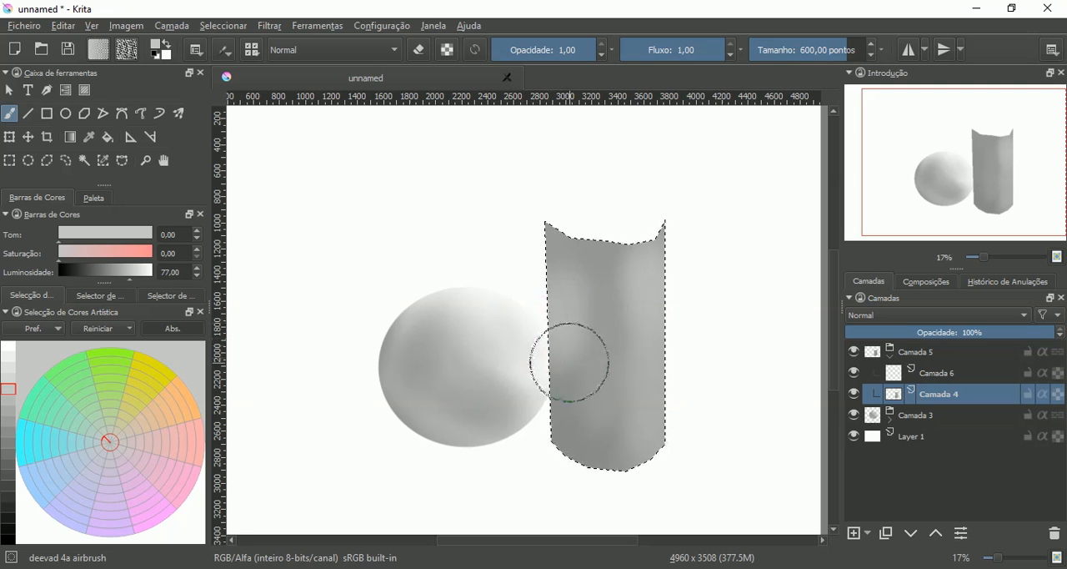
- Choose dark gray at luminosity 27 and move the cylinder's group Camada 5 beneath Camada 3
click(10, 483)
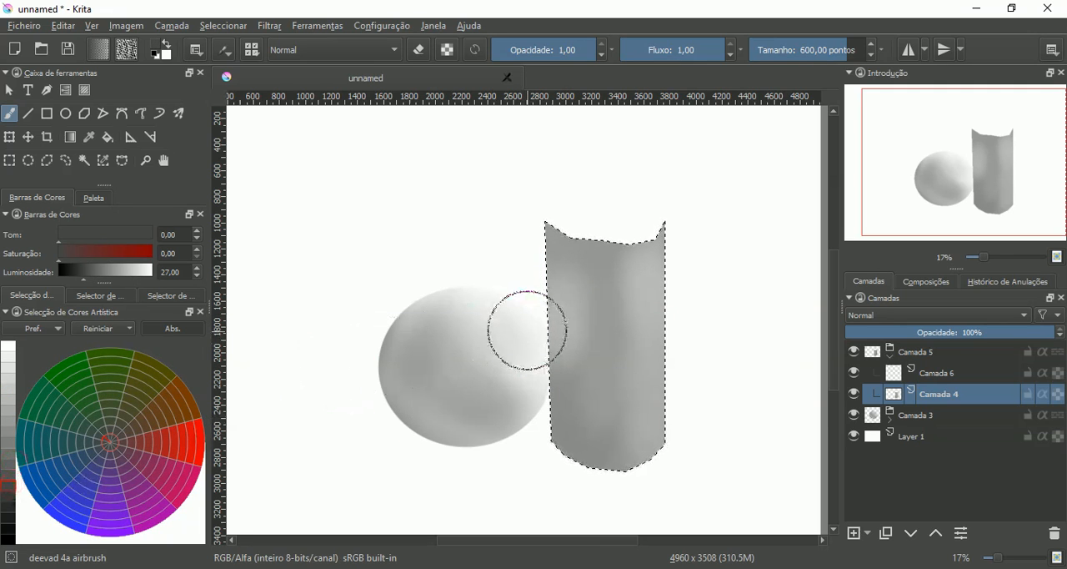
scroll(525, 331, up, 2)
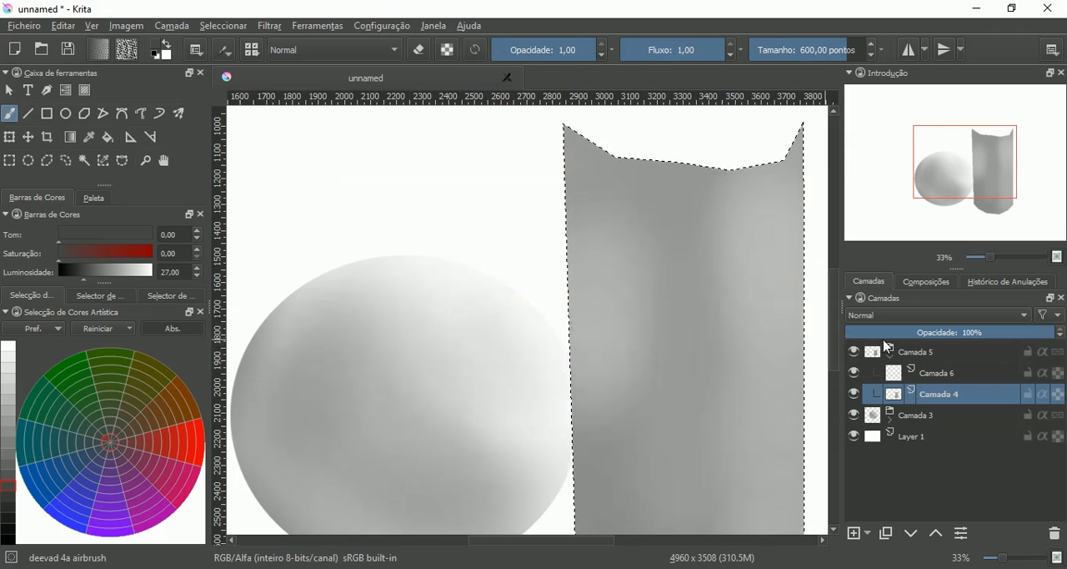
click(907, 354)
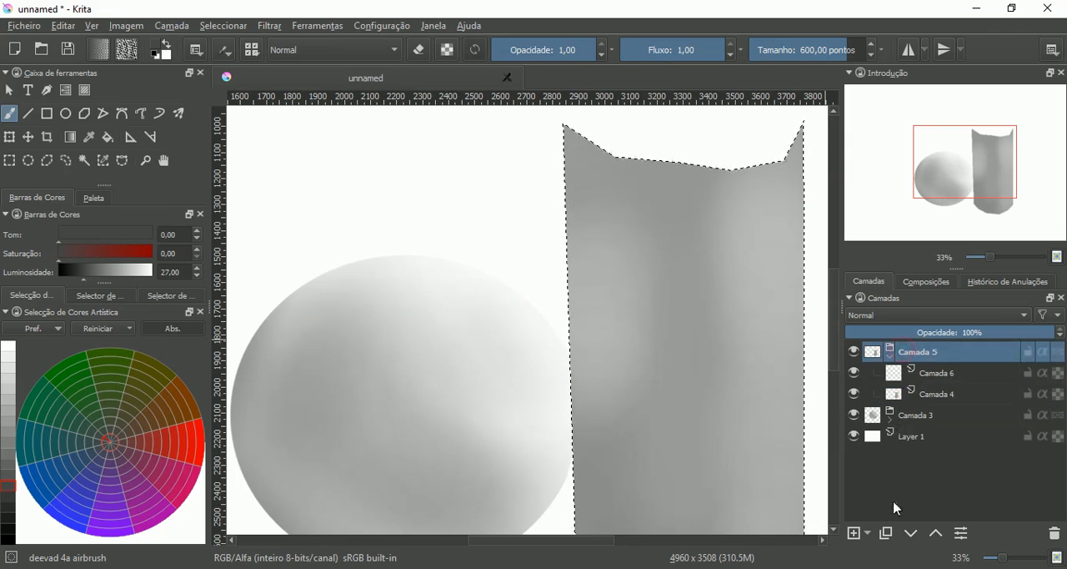
drag(896, 354, 891, 437)
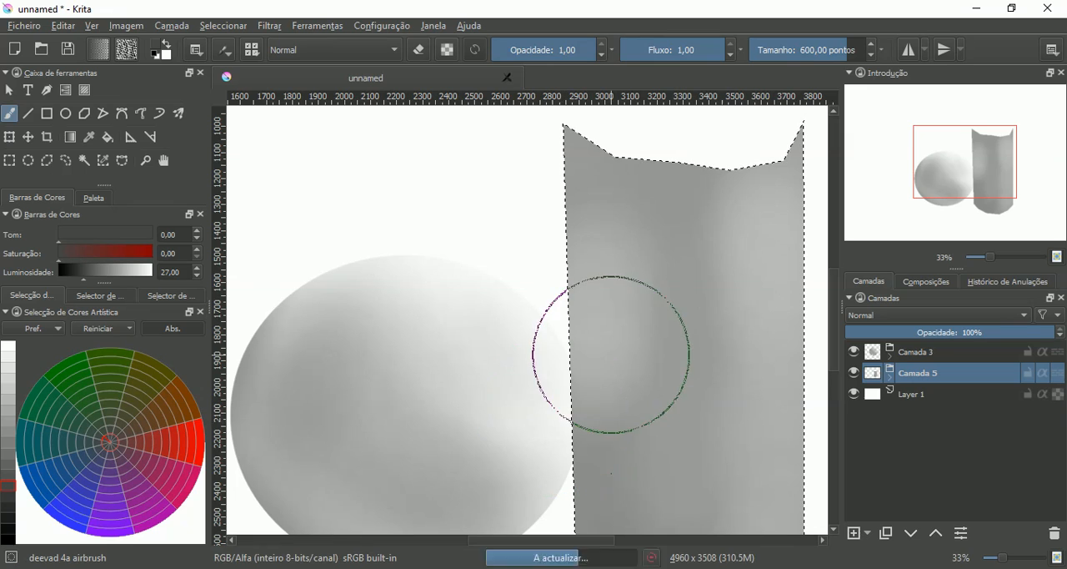
- Reduce the brush size to 189.43 and airbrush a dark contact shadow on Camada 4 where the cylinder meets the sphere
scroll(595, 357, down, 2)
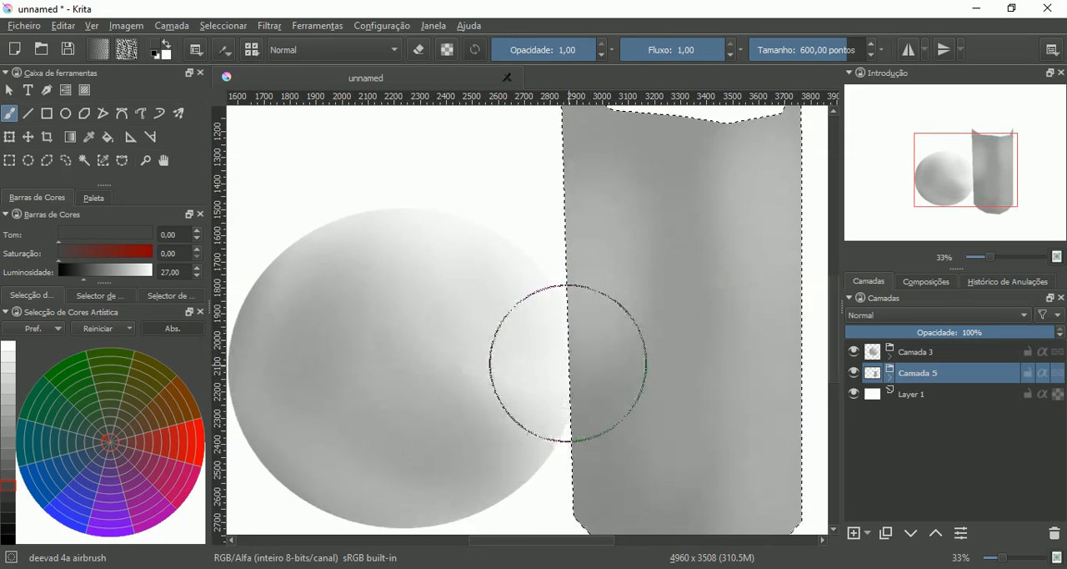
click(820, 57)
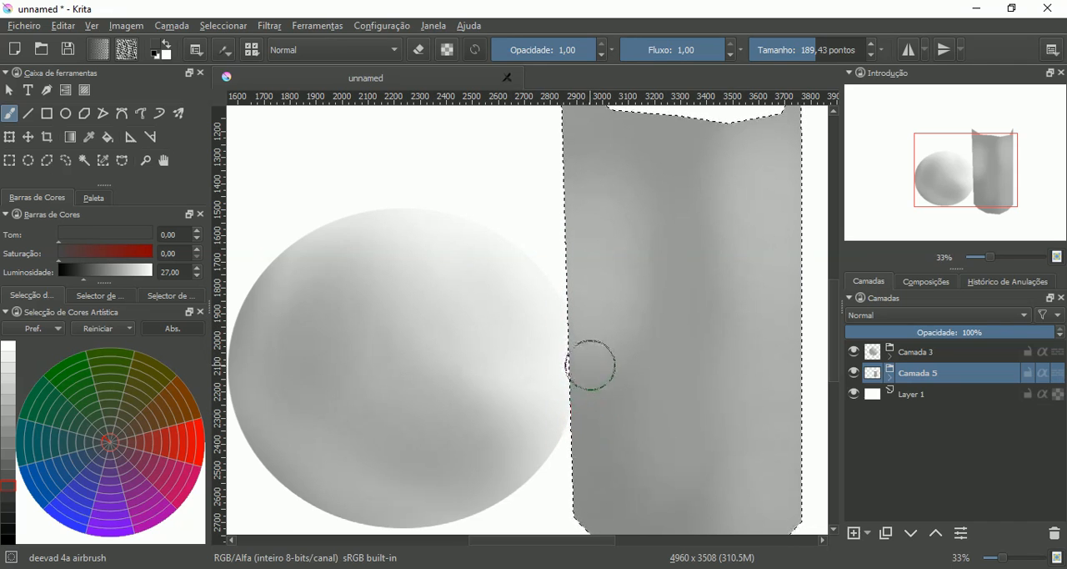
scroll(588, 365, down, 2)
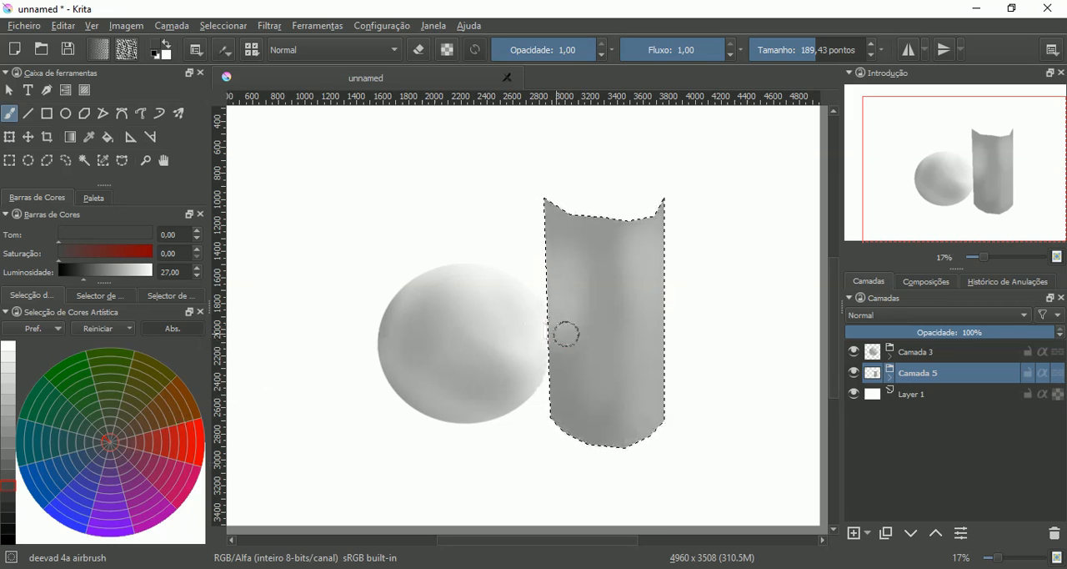
click(889, 378)
click(891, 413)
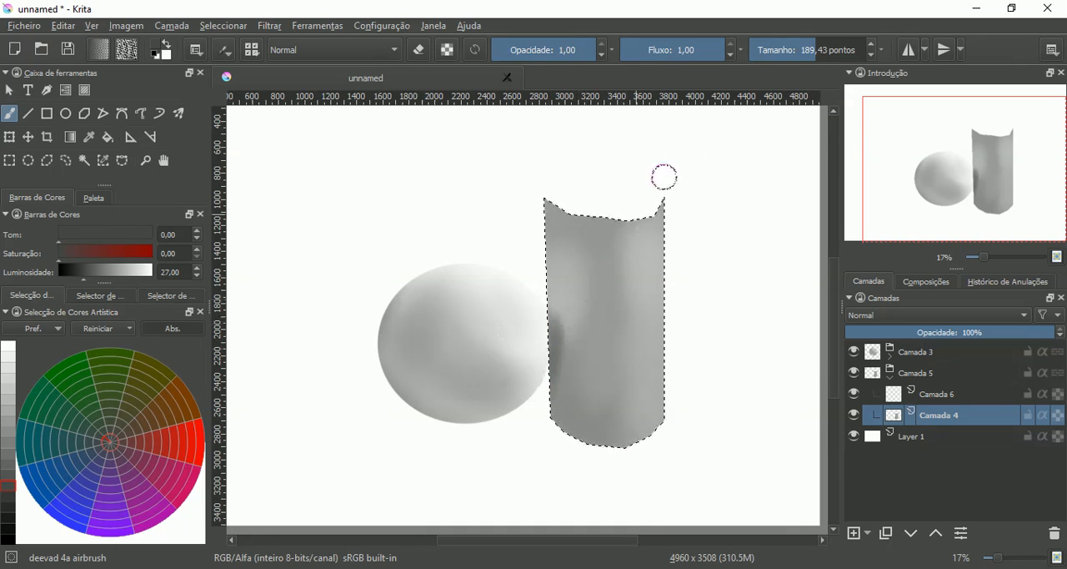
- Enlarge the brush to 327.35 and 469.14 while deepening the cylinder's shading in dark gray along its length
click(837, 50)
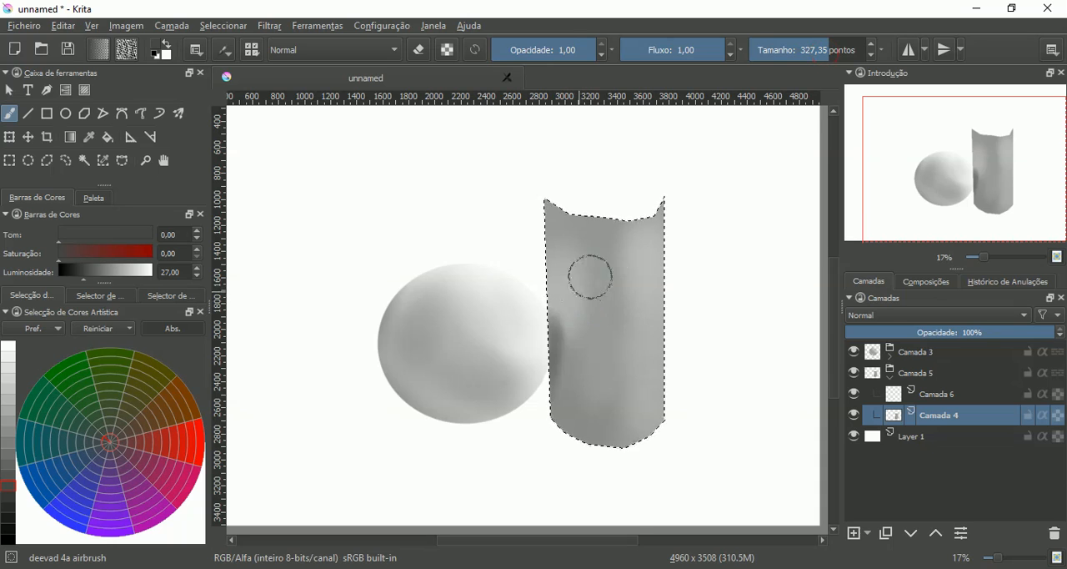
click(857, 51)
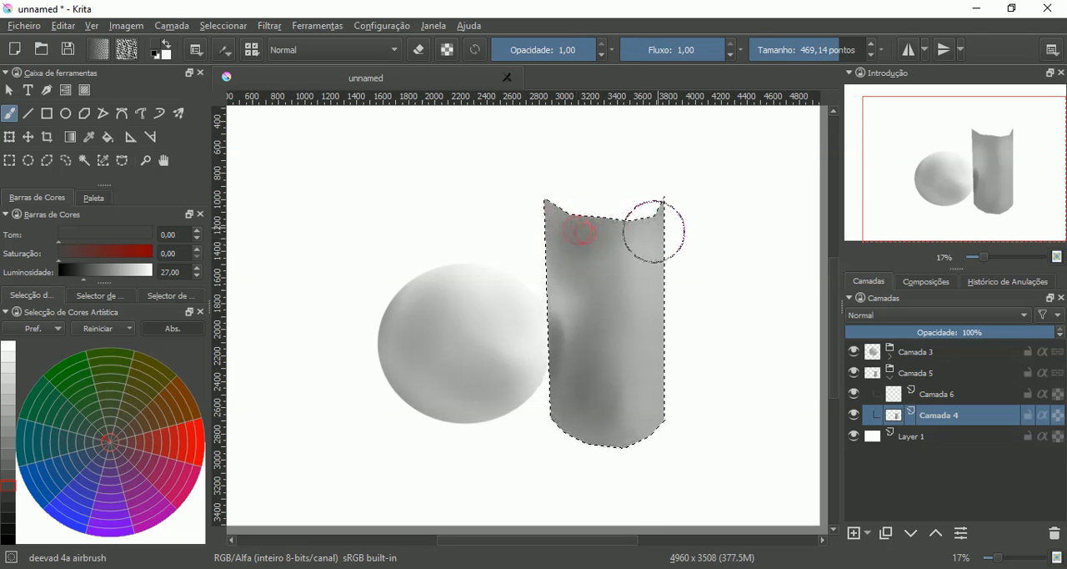
drag(642, 259, 642, 381)
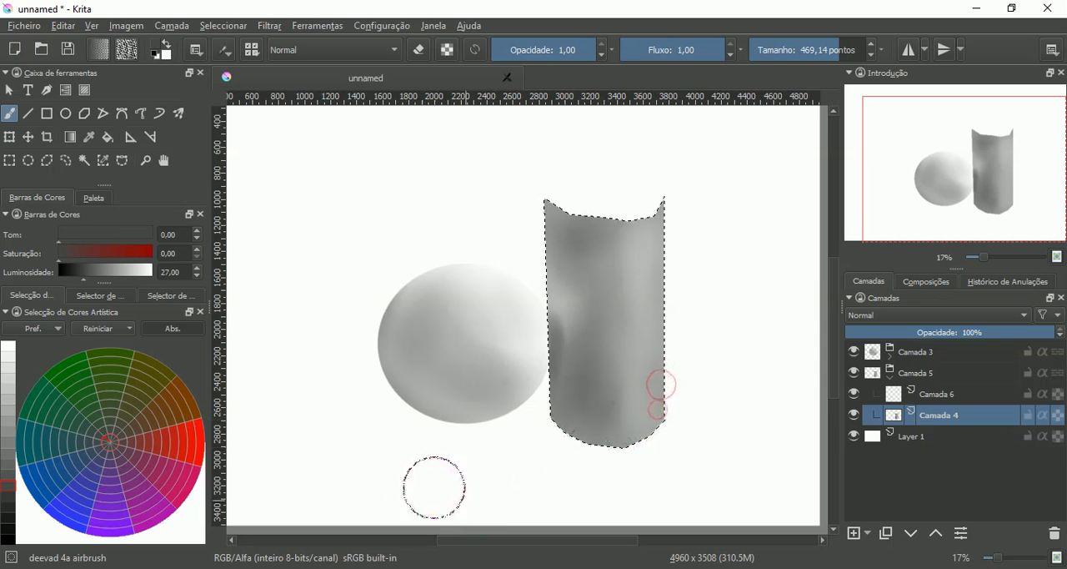
- Choose light gray at luminosity 66 and airbrush softly along the cylinder's edge away from the sphere
click(10, 414)
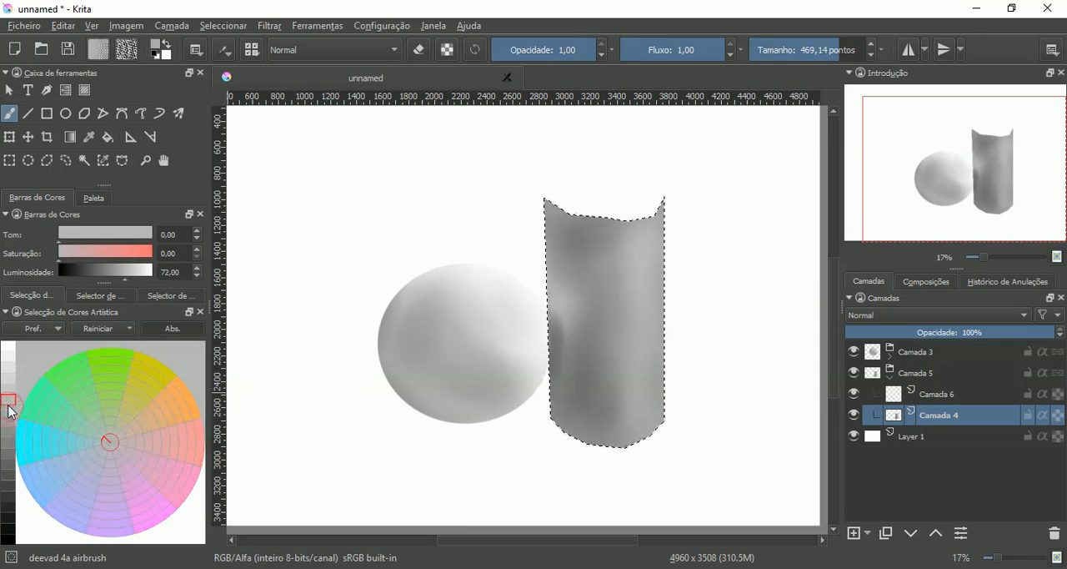
mouse_move(683, 203)
mouse_down()
mouse_move(688, 236)
mouse_move(666, 231)
mouse_move(660, 266)
mouse_up()
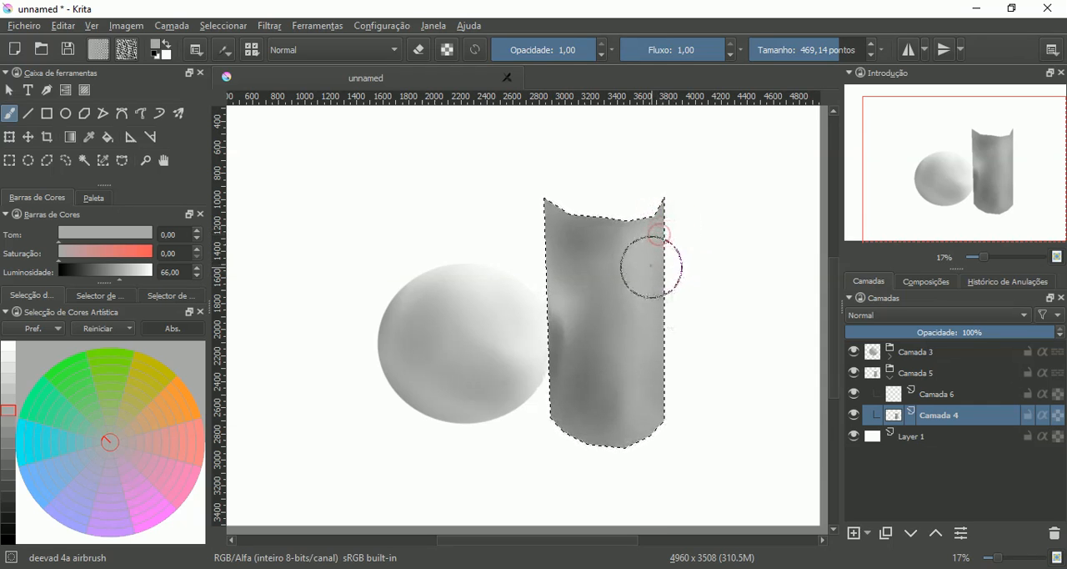
- Enable alpha inheritance on Camada 6 and airbrush a white highlight with a 110.40 brush near the cylinder's upper corner away from the sphere
click(9, 344)
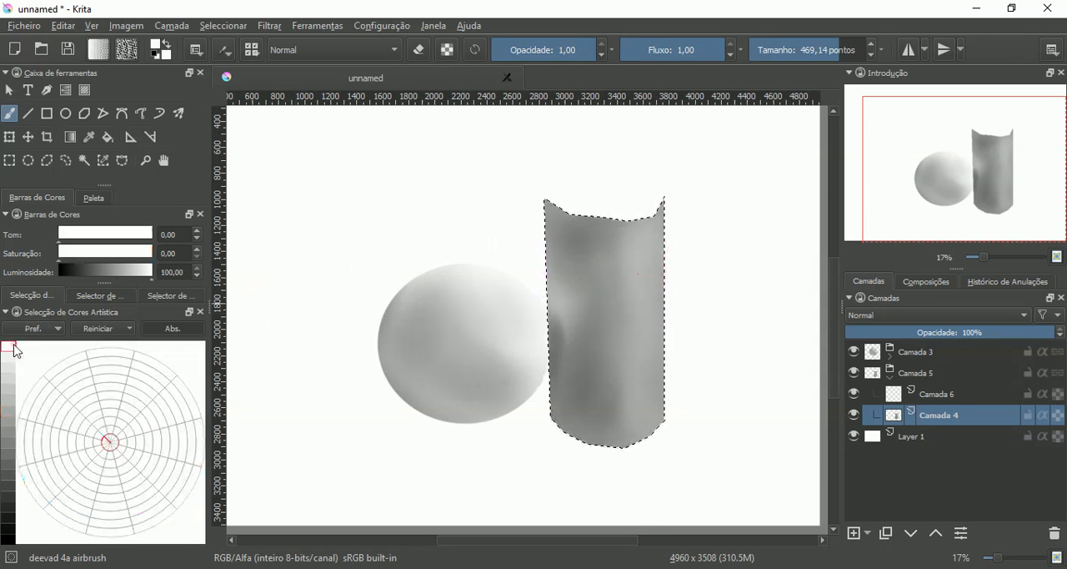
mouse_move(830, 52)
mouse_down()
mouse_move(797, 56)
mouse_move(808, 59)
mouse_up()
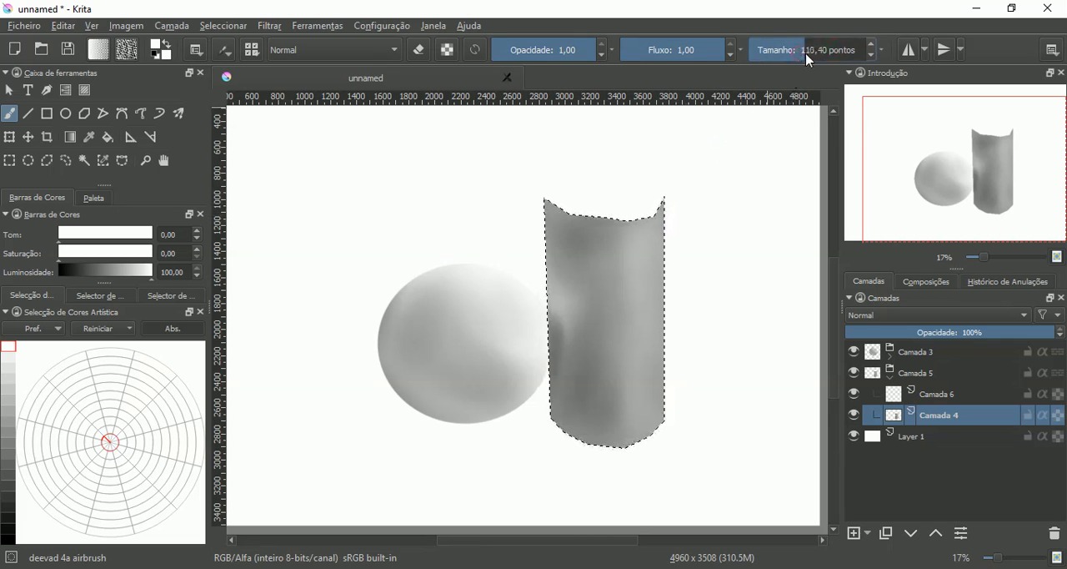
scroll(655, 234, up, 2)
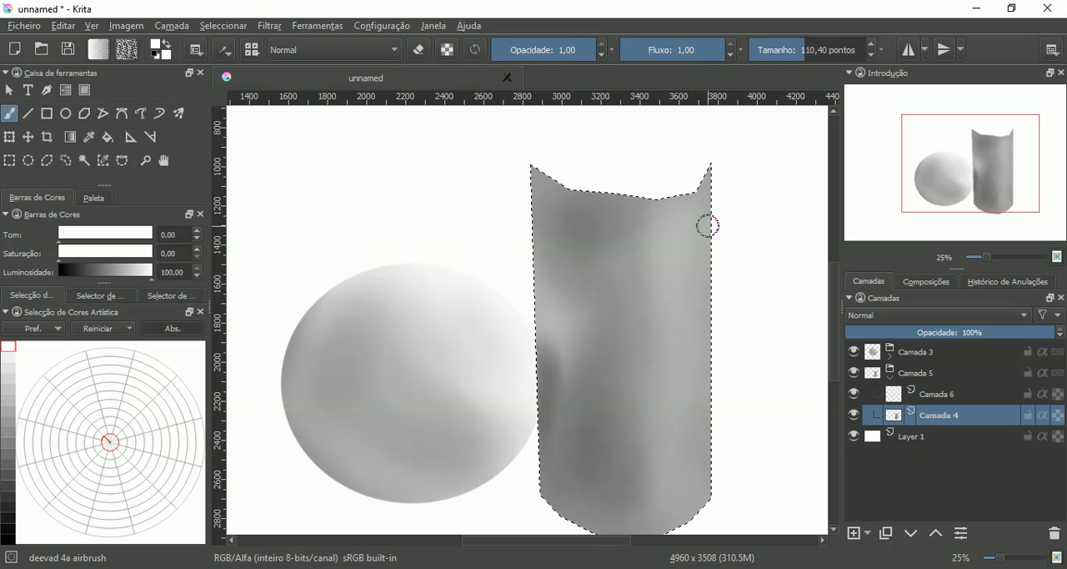
key(Page_Up)
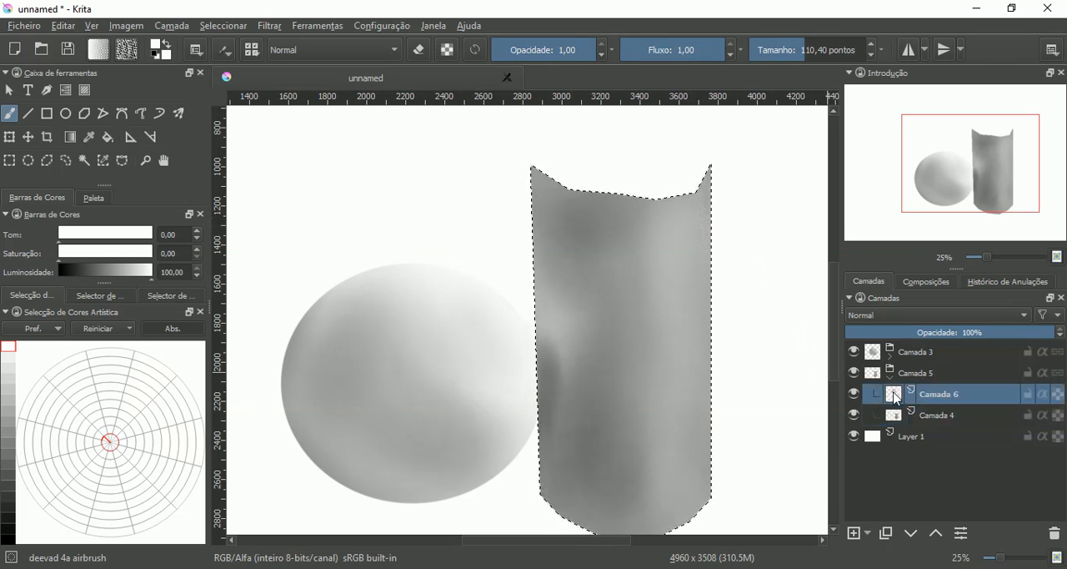
click(1042, 394)
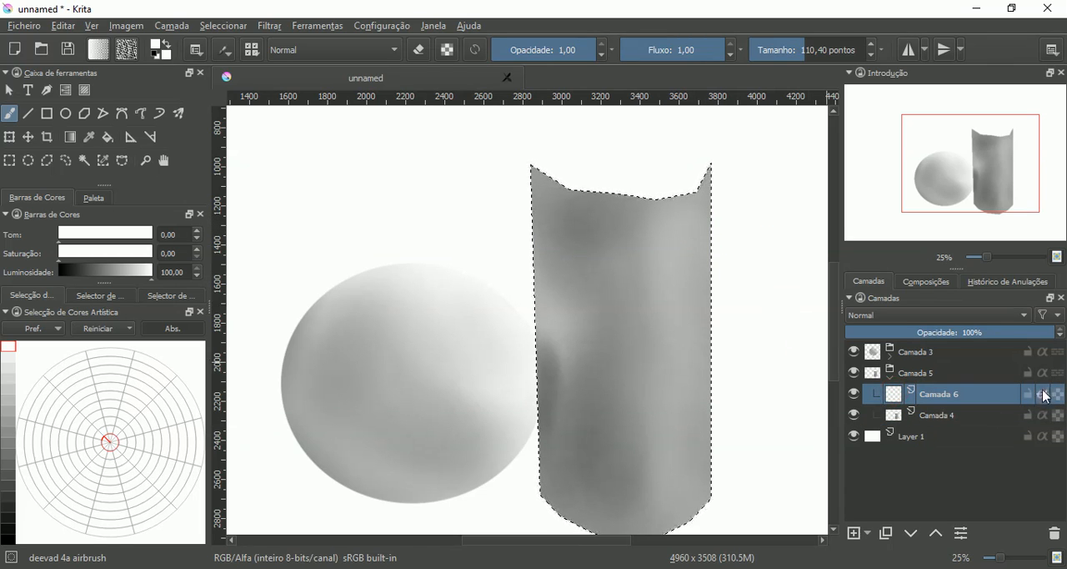
drag(701, 232, 705, 195)
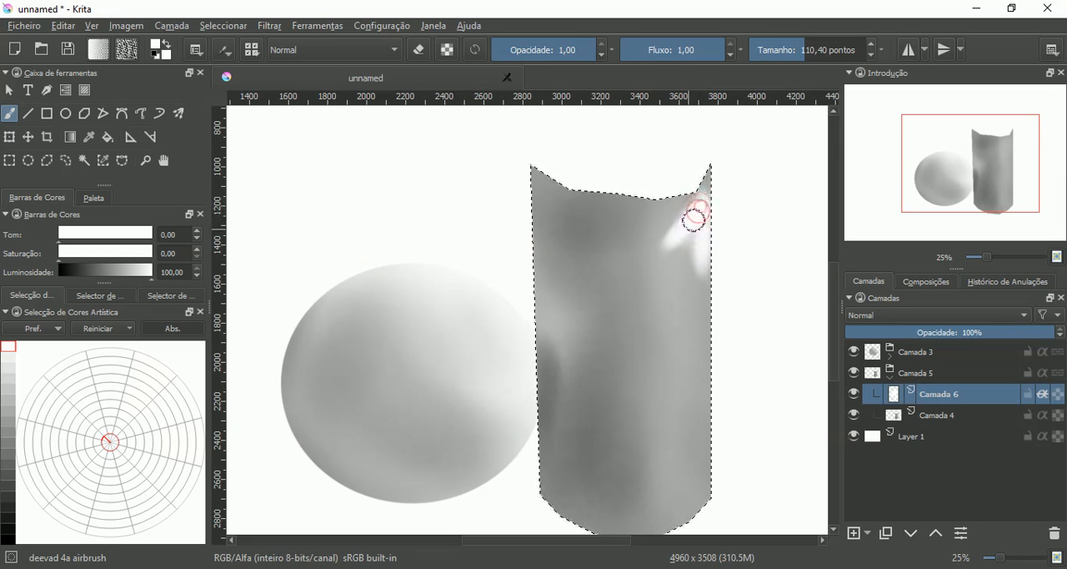
- Enlarge the brush to 308.47 and extend the white highlight down the cylinder's side away from the sphere
click(804, 52)
click(810, 50)
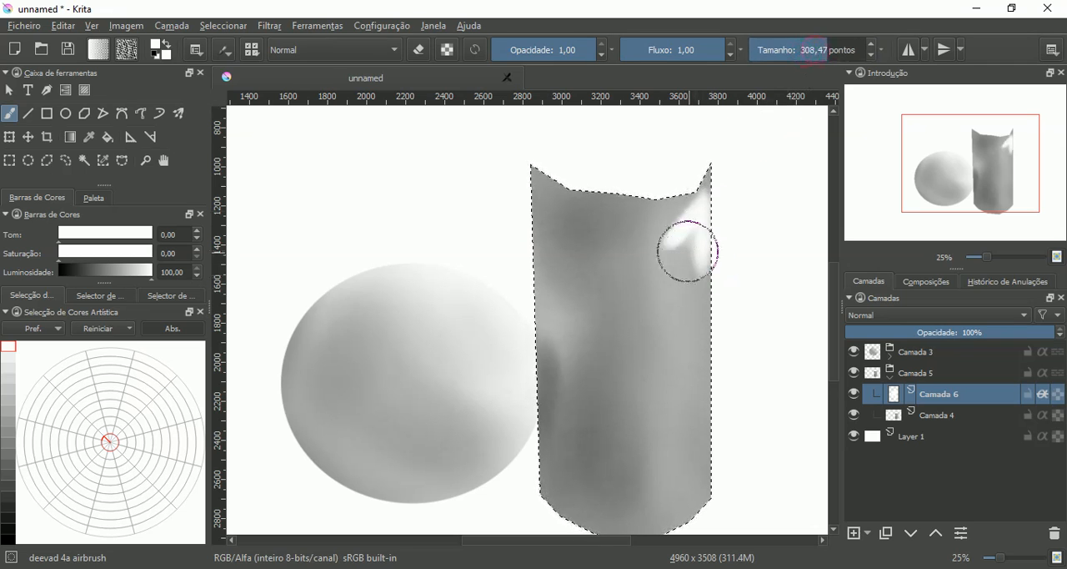
drag(688, 244, 689, 243)
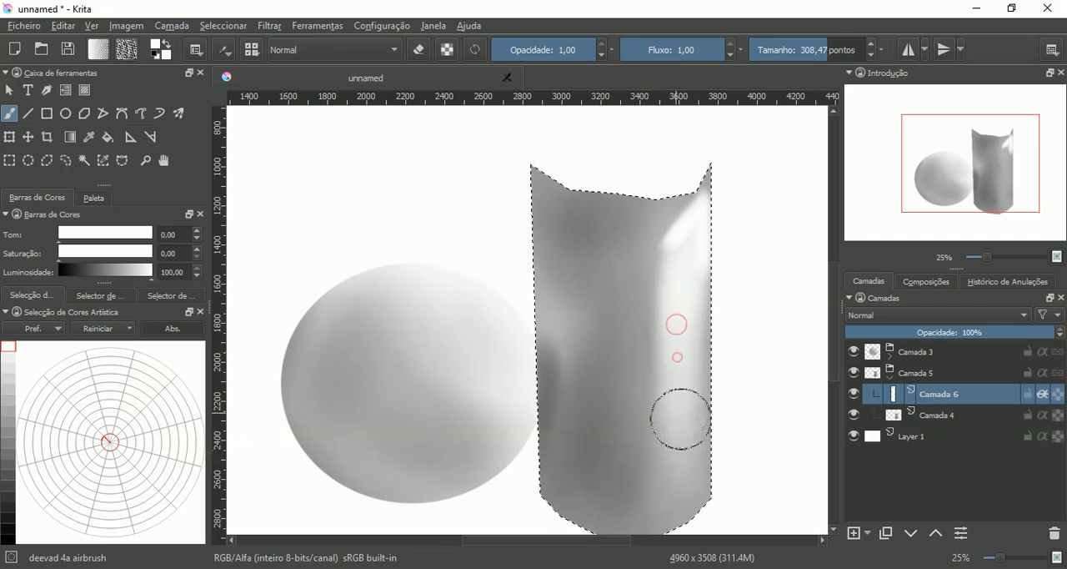
- Airbrush faint white light over the cylinder's middle, lower end and upper area to soften its shading
drag(652, 256, 650, 279)
mouse_move(648, 234)
mouse_down()
mouse_move(648, 256)
mouse_move(624, 226)
mouse_move(627, 262)
mouse_up()
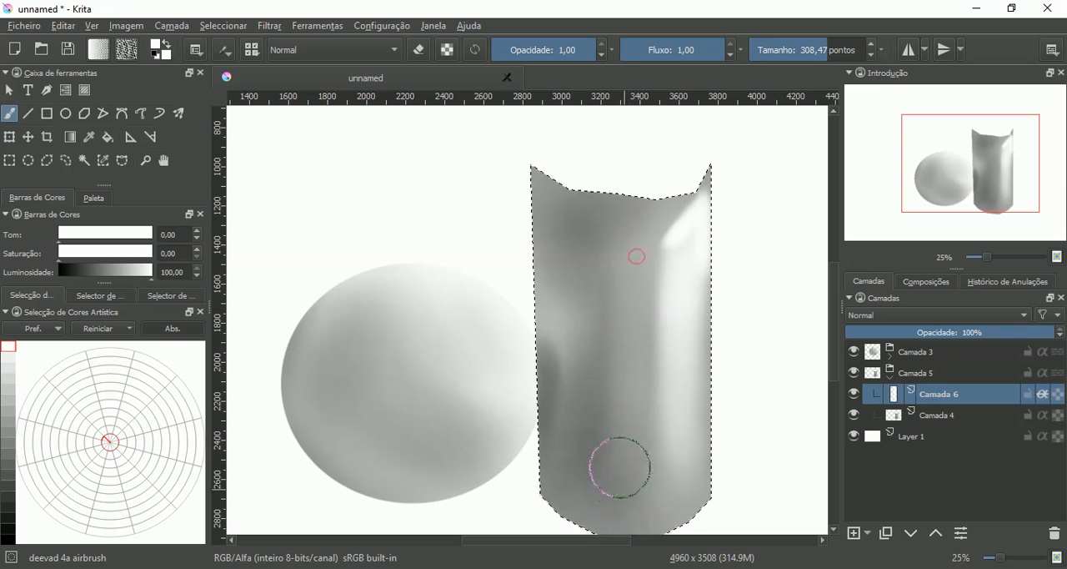
drag(646, 227, 628, 223)
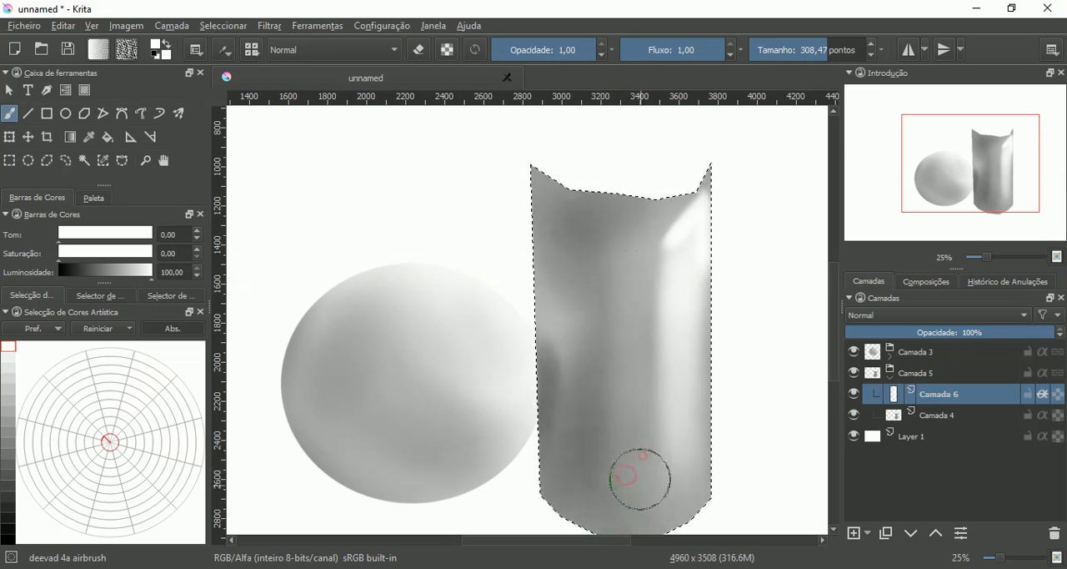
mouse_move(643, 458)
mouse_down()
mouse_move(641, 326)
mouse_move(624, 431)
mouse_up()
mouse_move(632, 351)
mouse_down()
mouse_move(636, 441)
mouse_move(631, 420)
mouse_up()
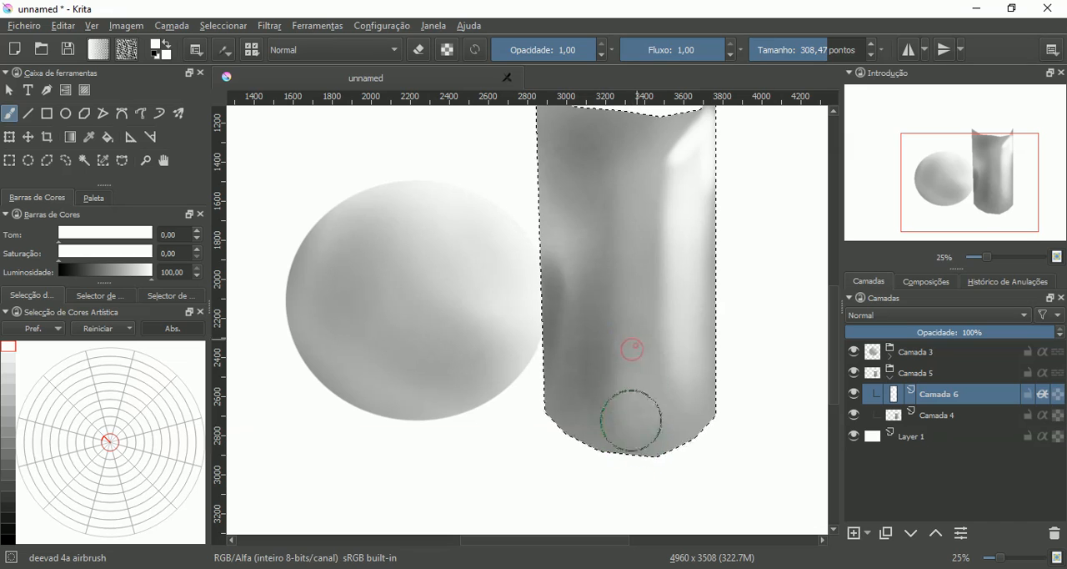
drag(636, 305, 632, 429)
drag(625, 353, 631, 409)
mouse_move(638, 272)
mouse_down()
mouse_move(629, 170)
mouse_move(620, 236)
mouse_move(614, 206)
mouse_up()
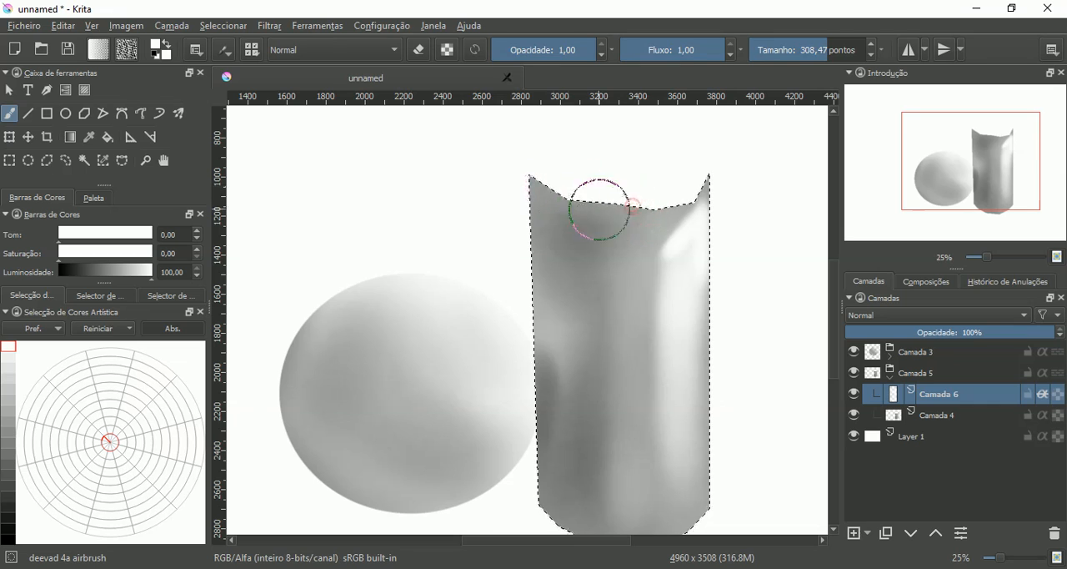
mouse_move(591, 291)
mouse_down()
mouse_move(597, 260)
mouse_move(595, 274)
mouse_move(591, 215)
mouse_move(599, 251)
mouse_move(595, 230)
mouse_move(590, 267)
mouse_move(577, 237)
mouse_move(576, 300)
mouse_up()
mouse_move(574, 365)
mouse_down()
mouse_move(601, 253)
mouse_move(599, 280)
mouse_up()
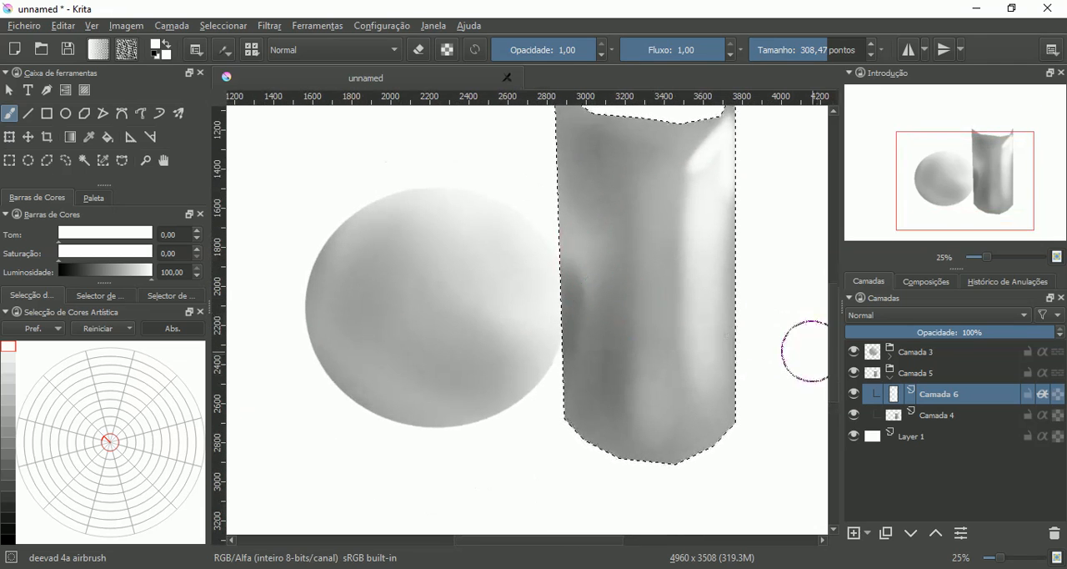
- Clear the selection and move the sphere's group Camada 3 beneath Camada 5
key(ctrl+shift+a)
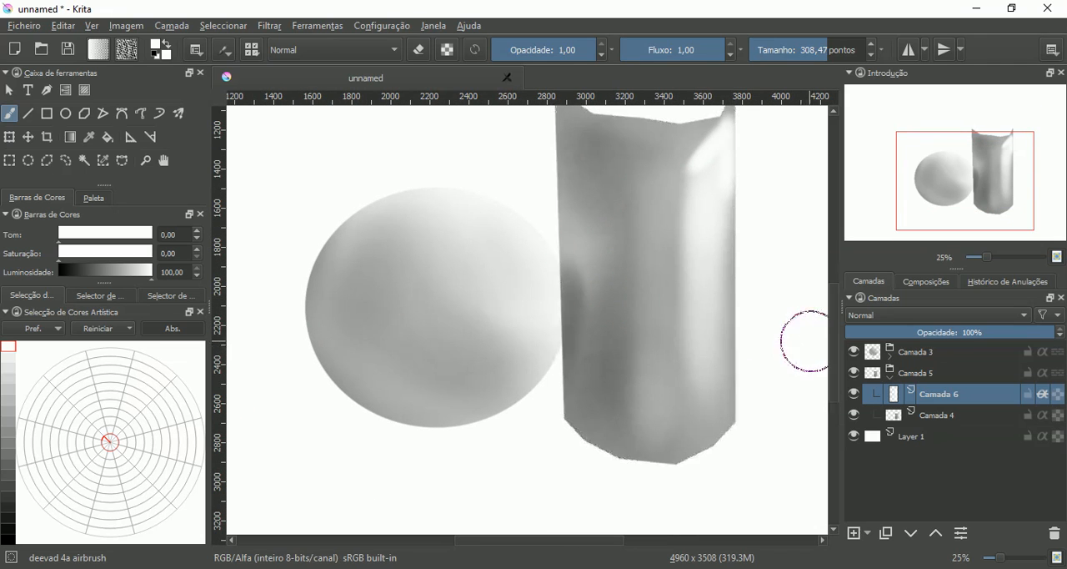
drag(810, 338, 757, 291)
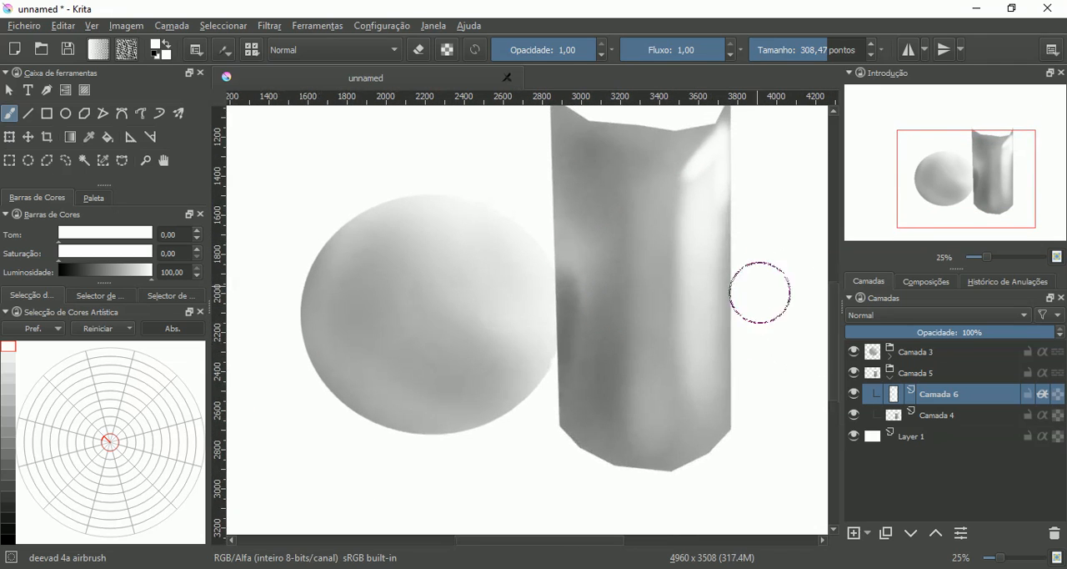
click(891, 382)
click(890, 377)
click(889, 356)
click(907, 354)
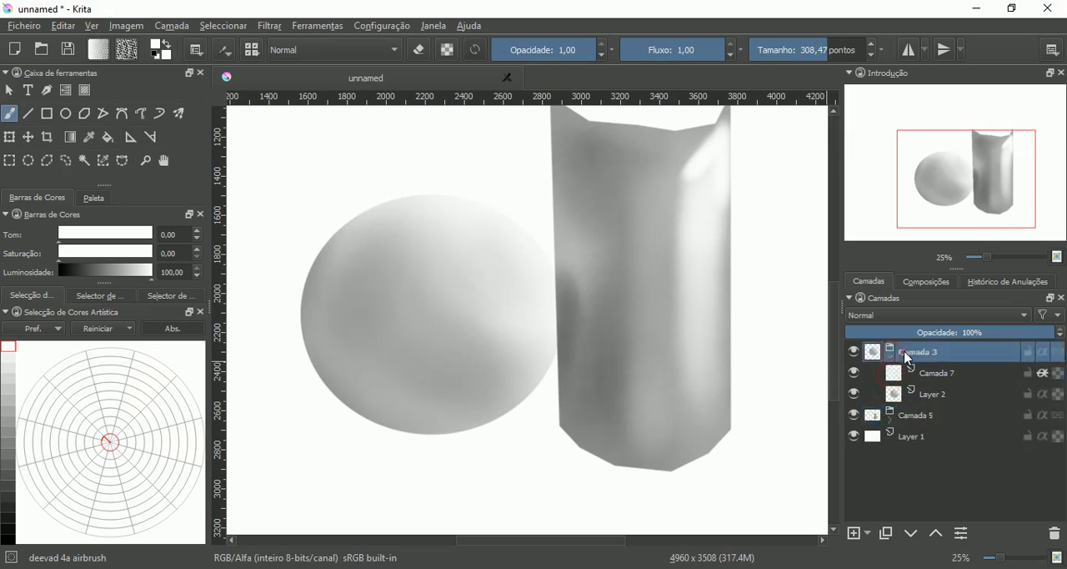
drag(898, 372, 901, 427)
click(909, 352)
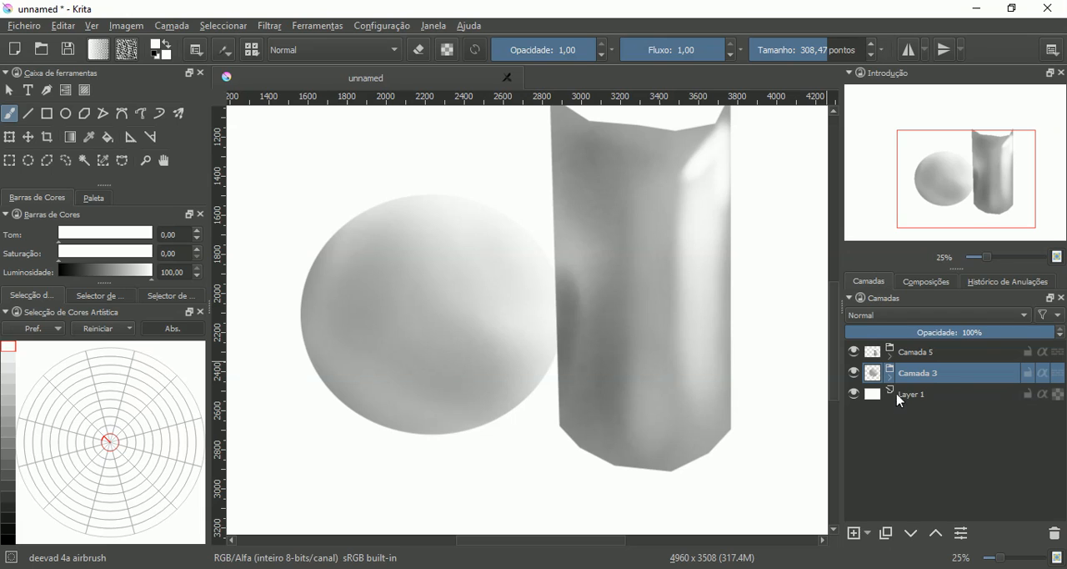
- Expand both groups and toggle the visibility of Camada 5 and Camada 3 to check what each contains
click(890, 357)
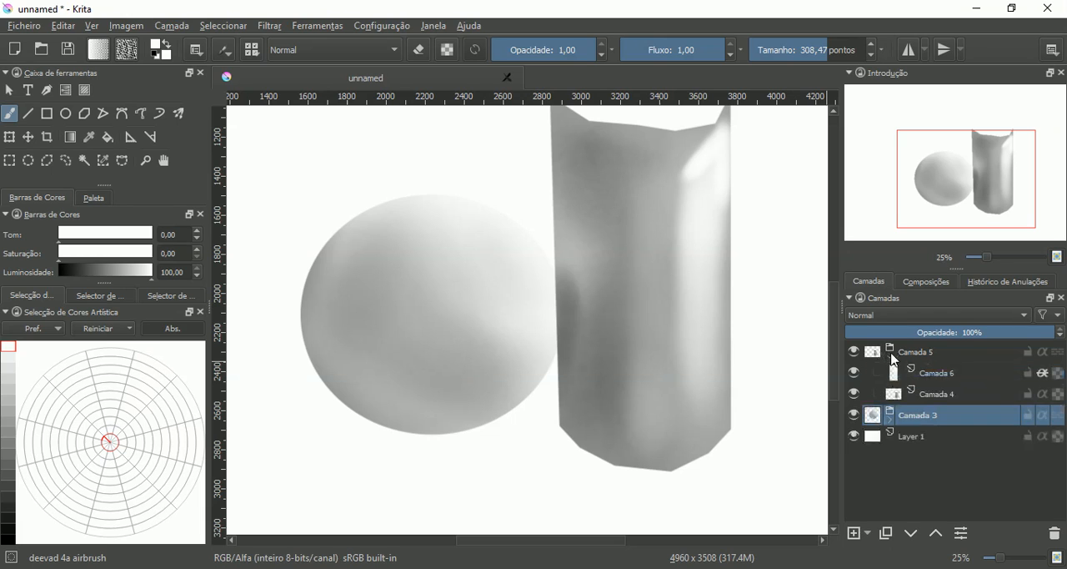
click(890, 421)
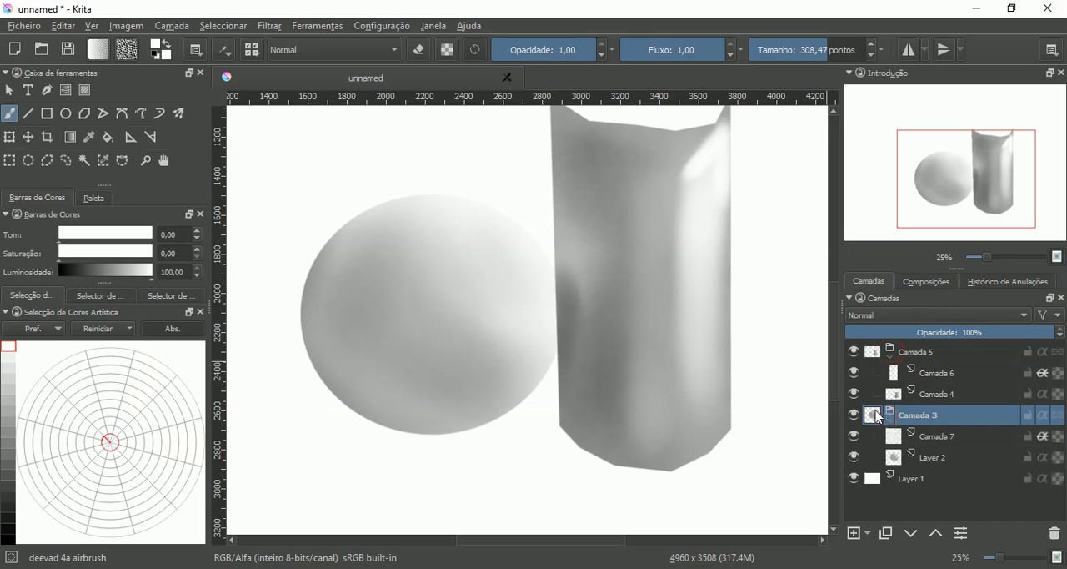
click(854, 351)
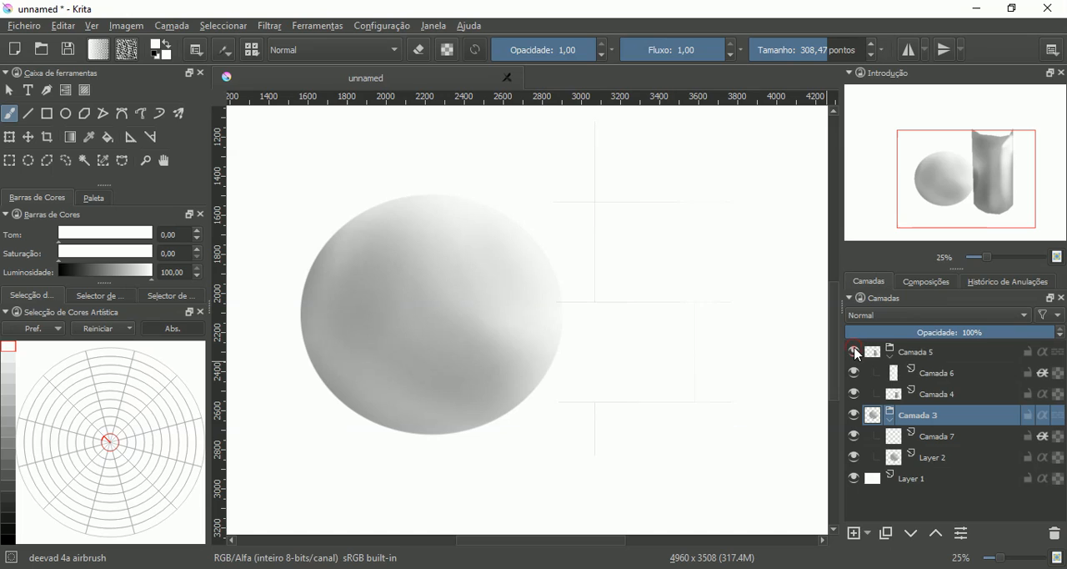
click(854, 351)
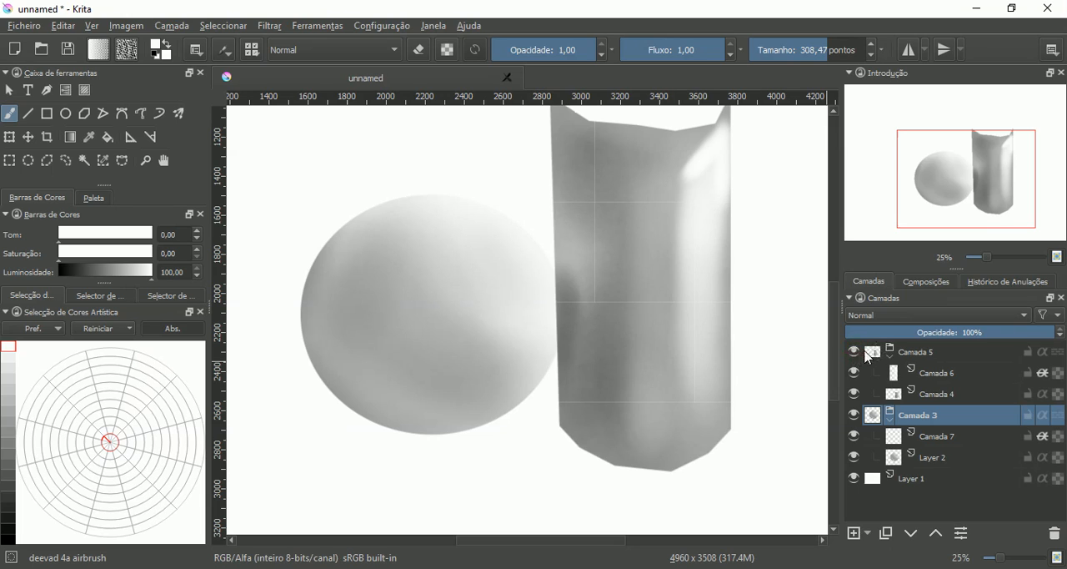
click(860, 416)
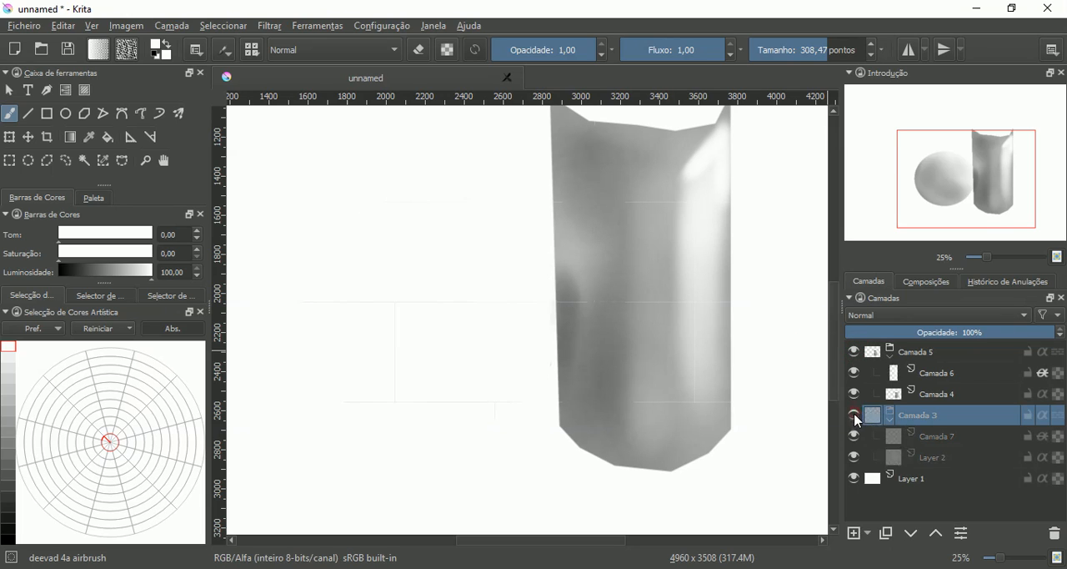
click(860, 416)
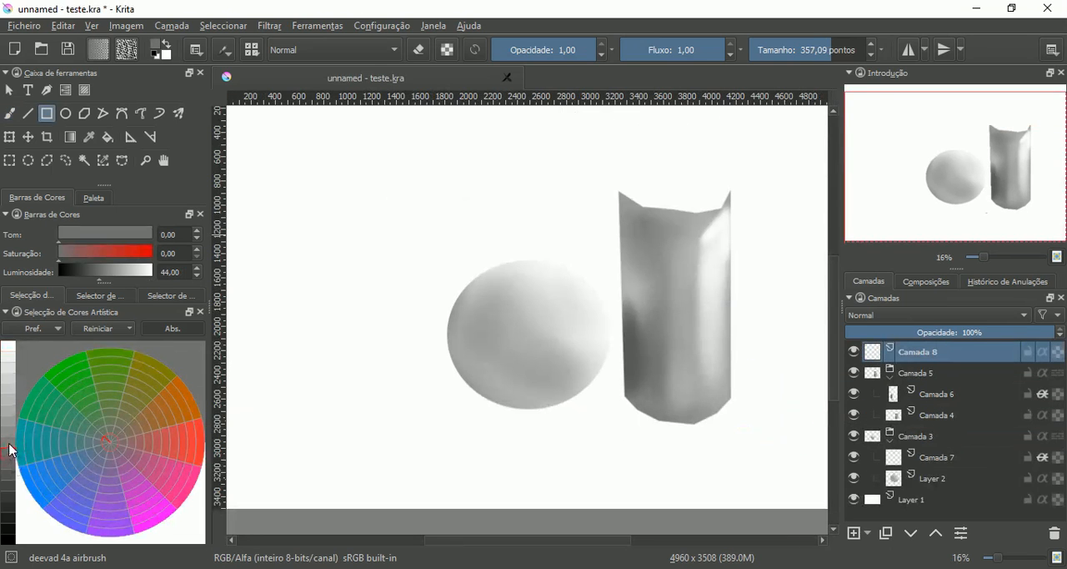
- Draw a filled gray rectangle at luminosity 44 on Camada 8 across the sphere and the lower part of the cylinder
click(8, 453)
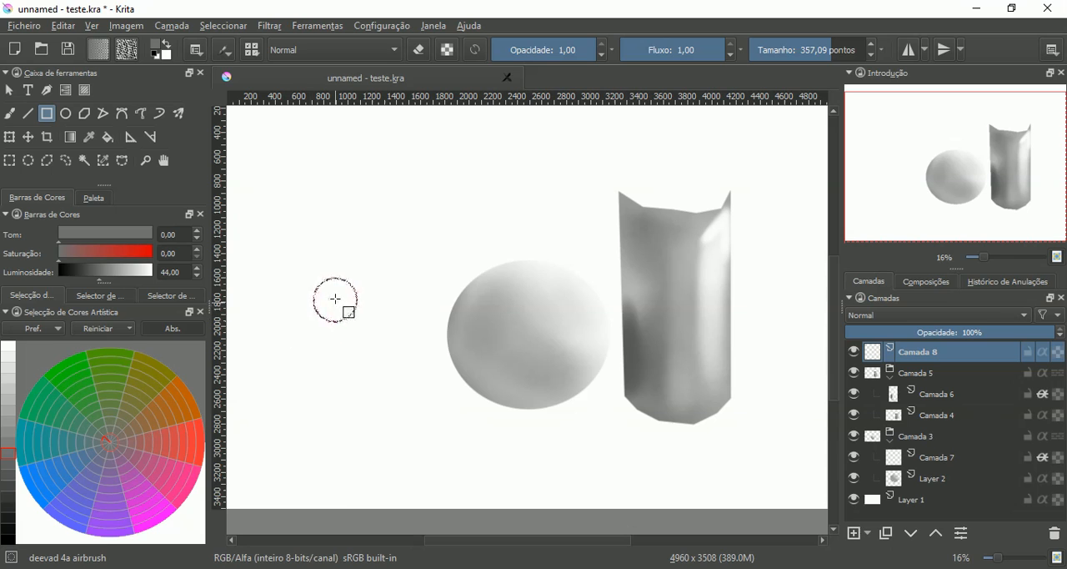
drag(346, 296, 775, 436)
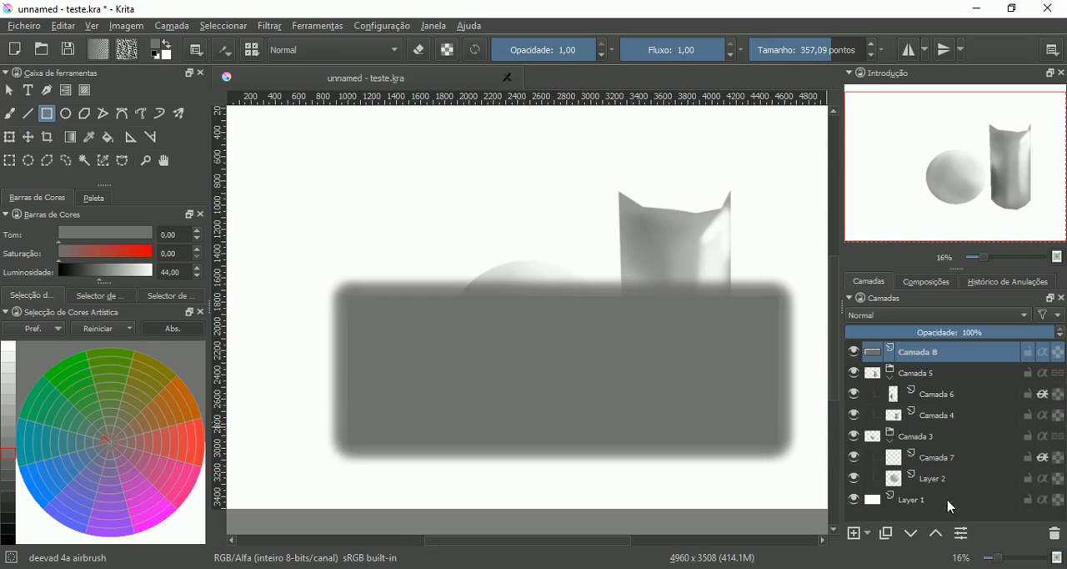
- Move the rectangle's layer Camada 8 down the stack to sit directly above Layer 1
click(911, 534)
click(911, 533)
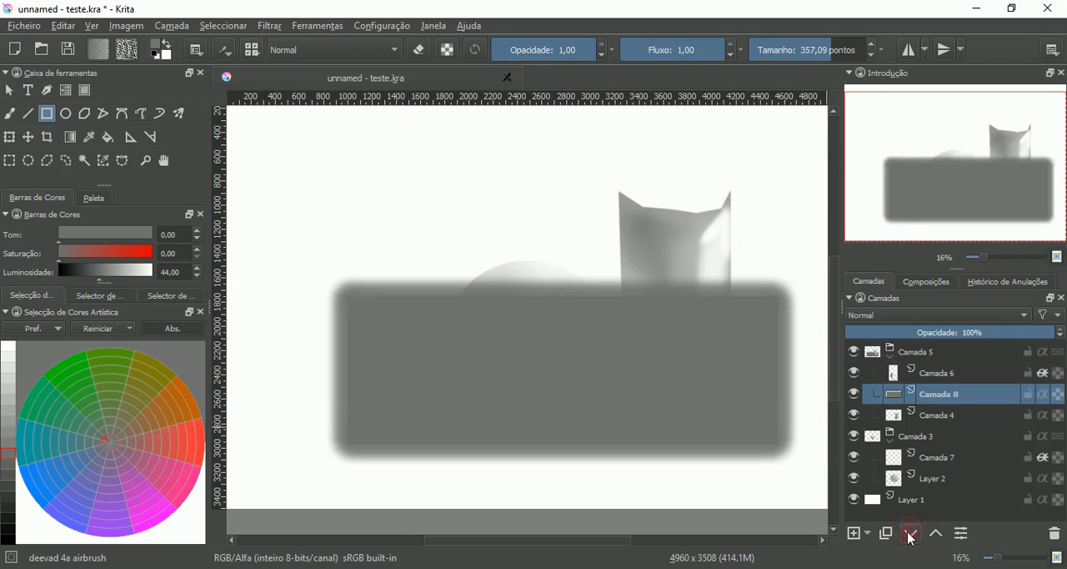
click(911, 534)
click(911, 533)
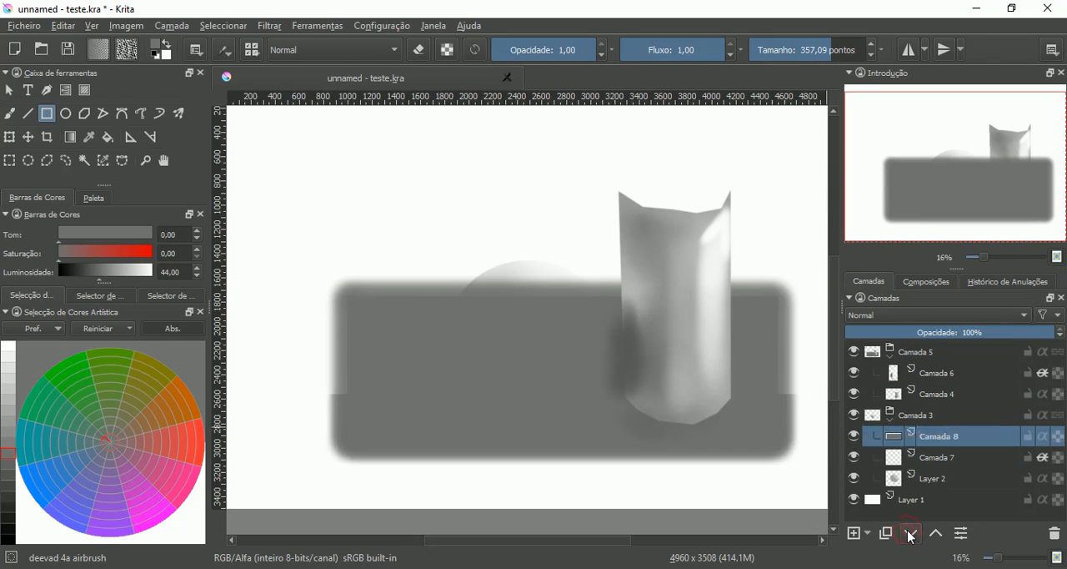
click(911, 533)
click(911, 533)
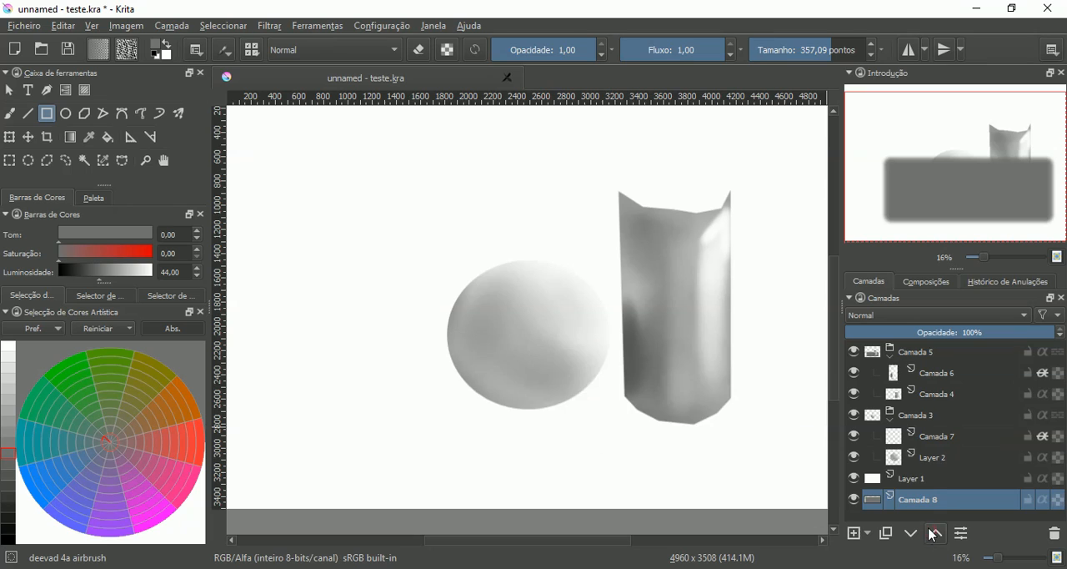
click(933, 534)
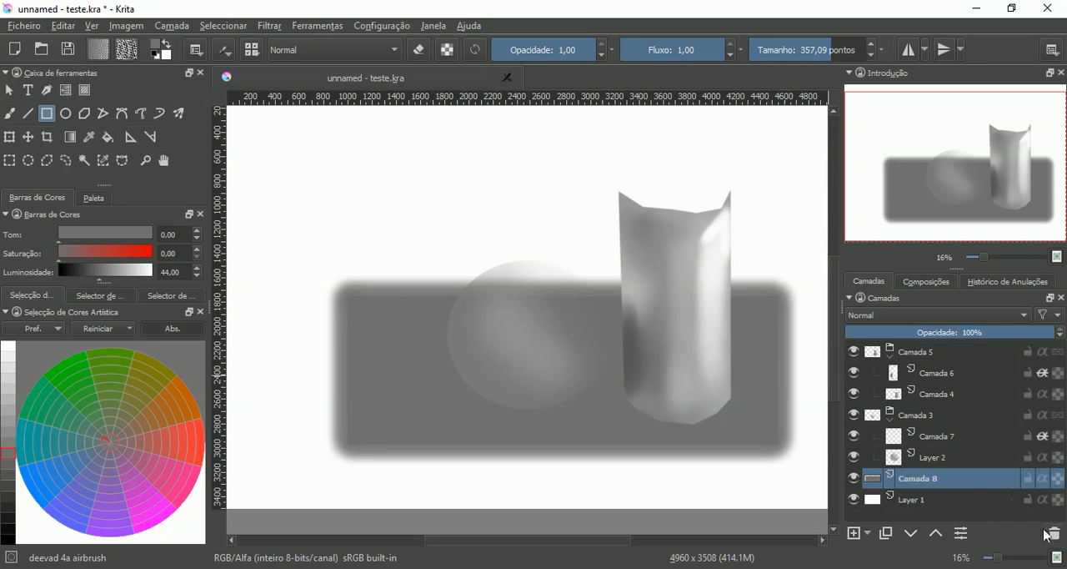
key(shift+Delete)
key(shift+Delete)
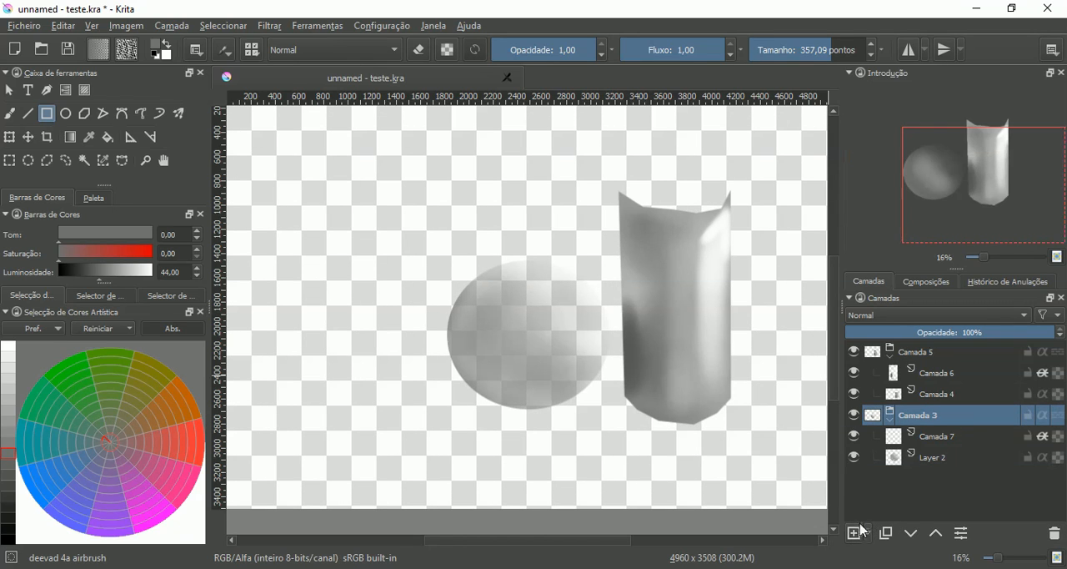
key(ctrl+z)
key(ctrl+z)
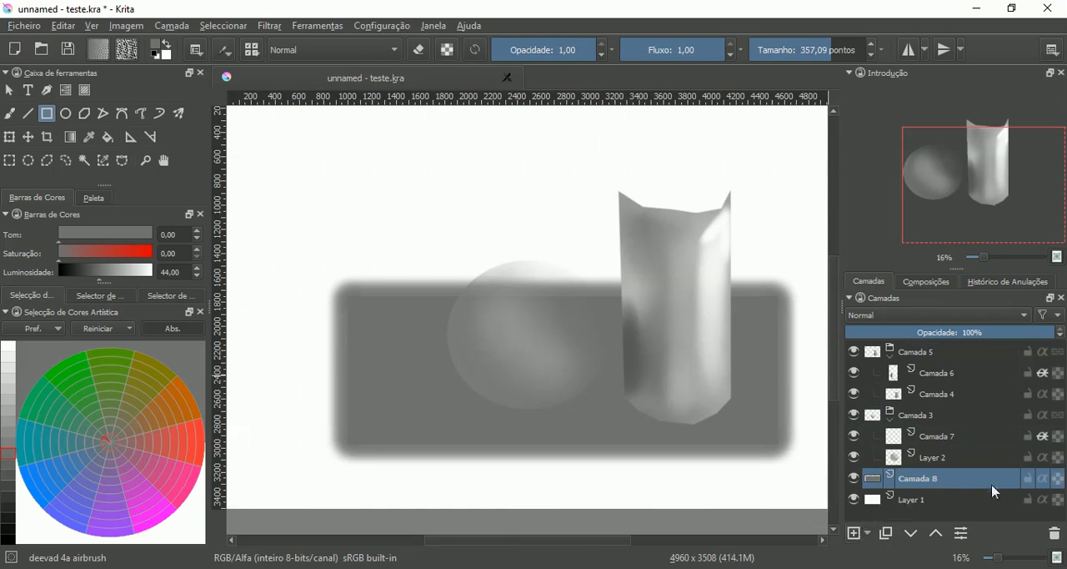
- Delete the rectangle's layer Camada 8 and add an empty paint layer directly above Layer 1
click(1053, 532)
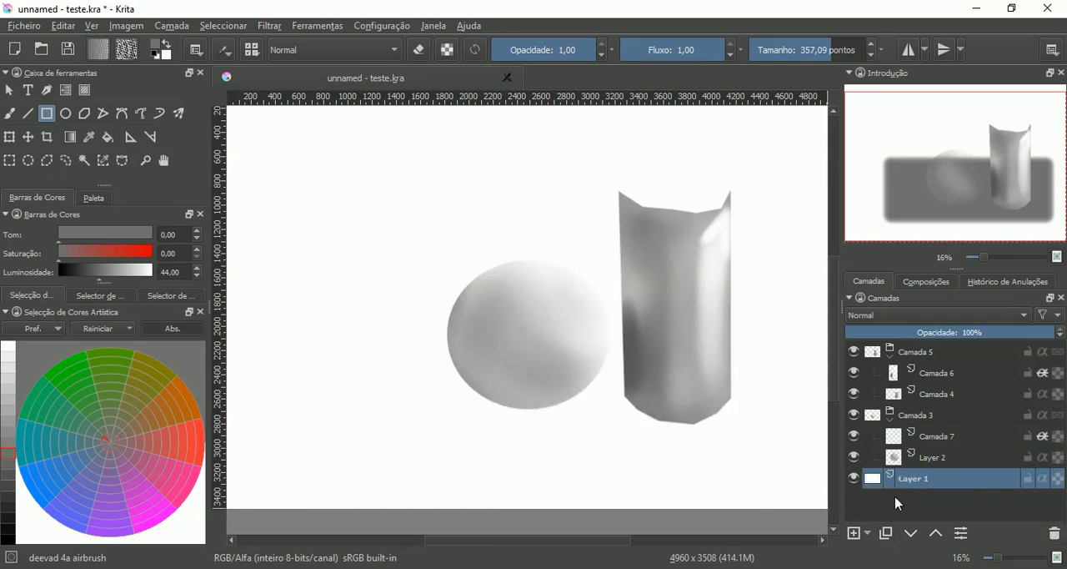
click(854, 533)
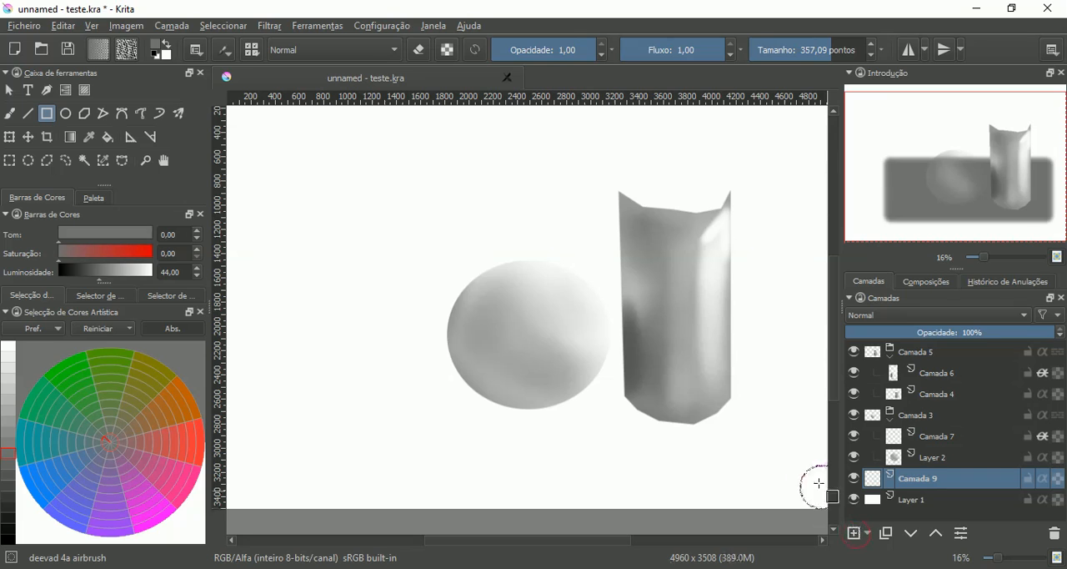
- Switch the brush preset to deevad 1e annotation pen to give drawn shapes hard edges
right_click(380, 259)
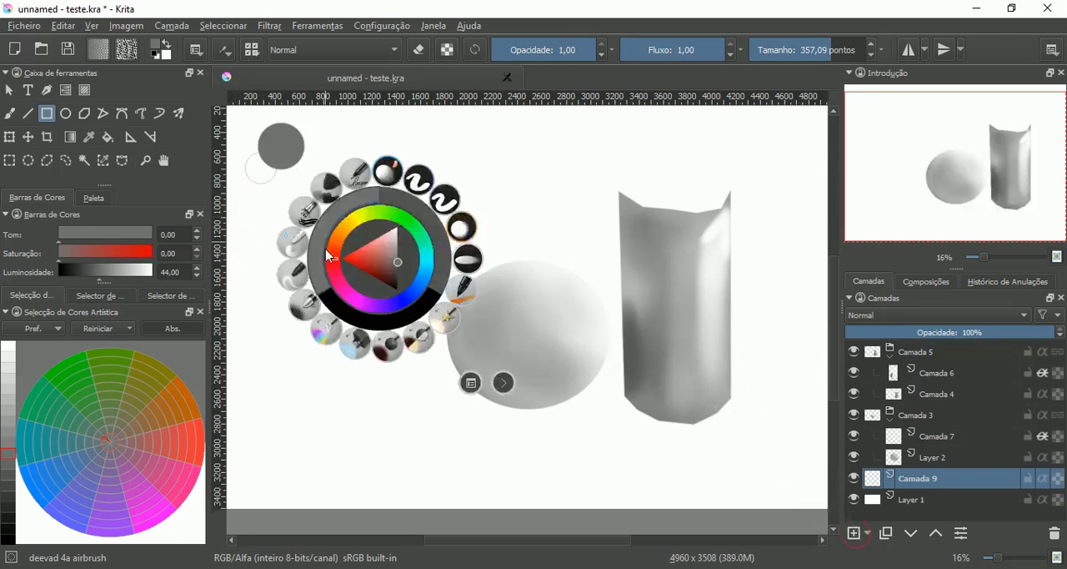
click(355, 179)
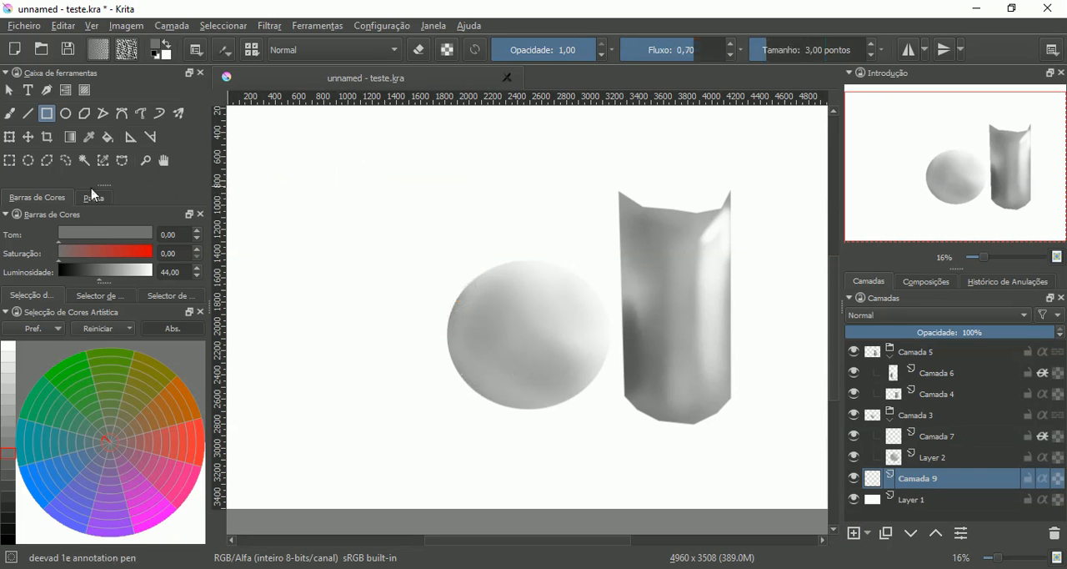
drag(394, 326, 776, 451)
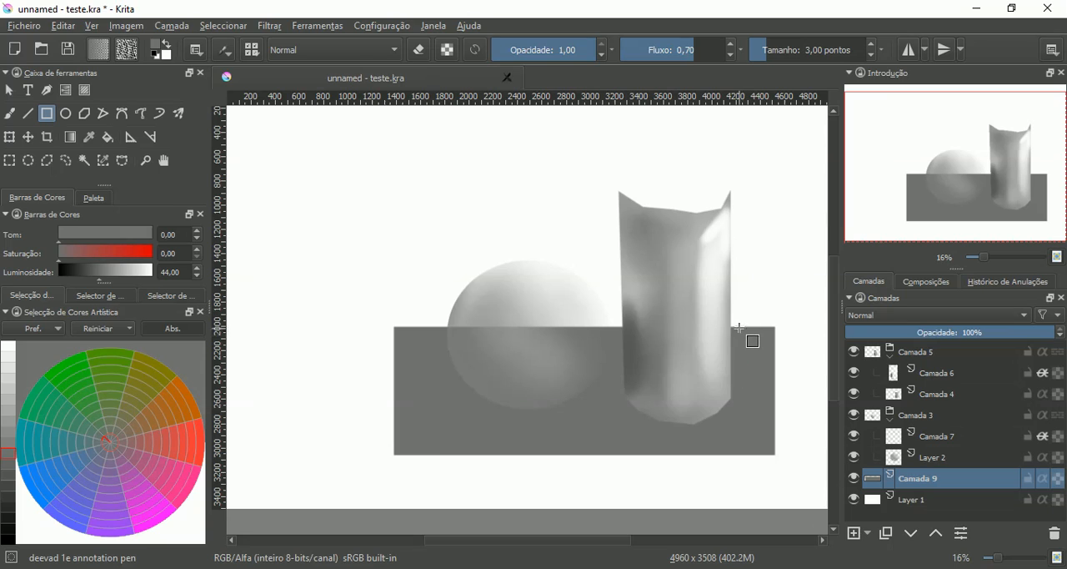
key(ctrl+z)
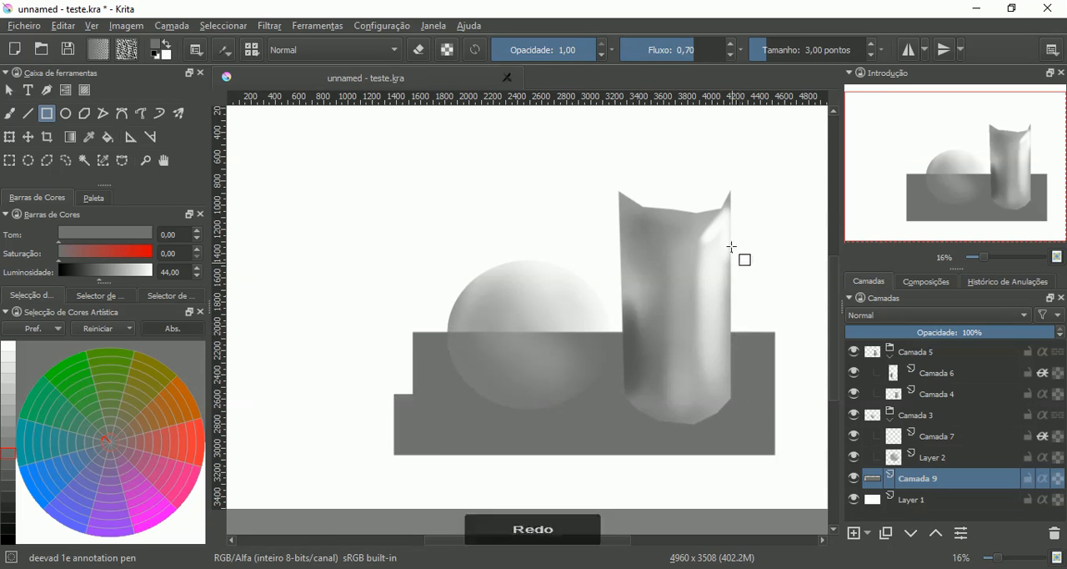
key(ctrl+z)
- Set the brush flow to 1,00 and draw a filled gray rectangle on Camada 9 across the lower part of both objects
drag(688, 50, 733, 47)
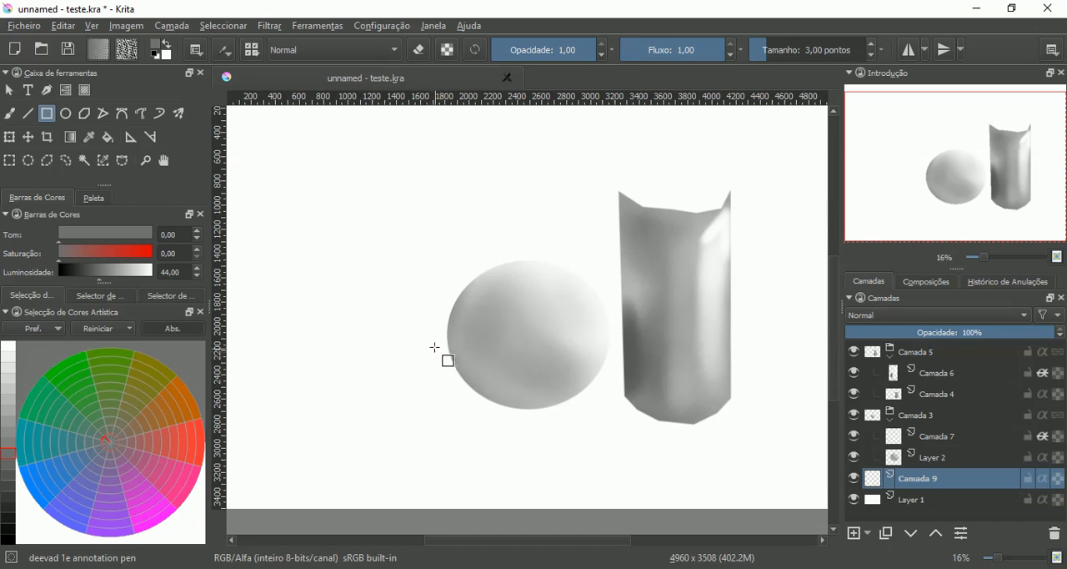
drag(419, 318, 754, 438)
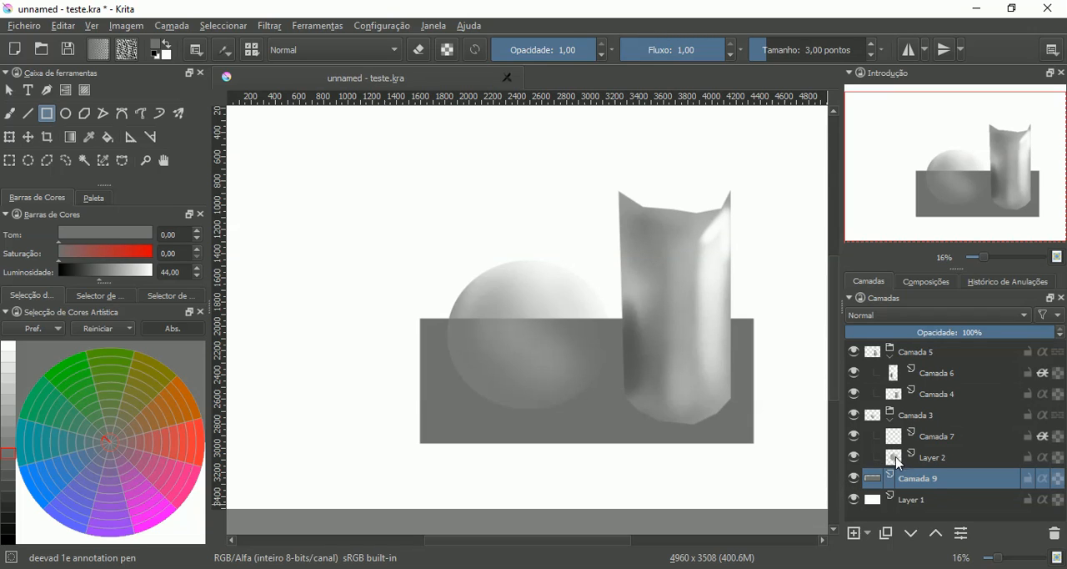
- Add a paint layer below Camada 9 and draw a taller filled gray rectangle on it, reaching above the cylinder
click(853, 532)
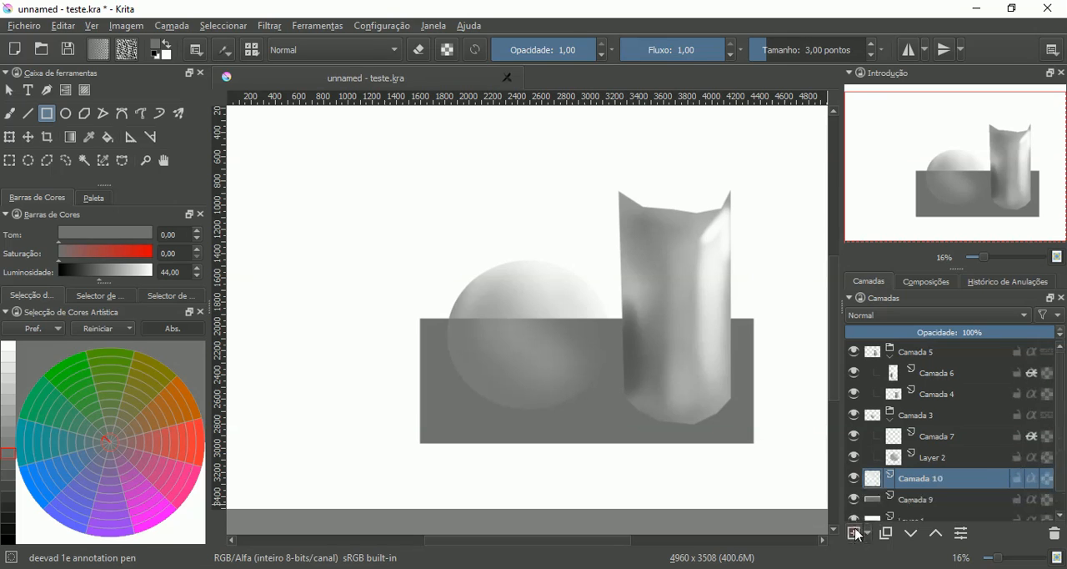
click(912, 533)
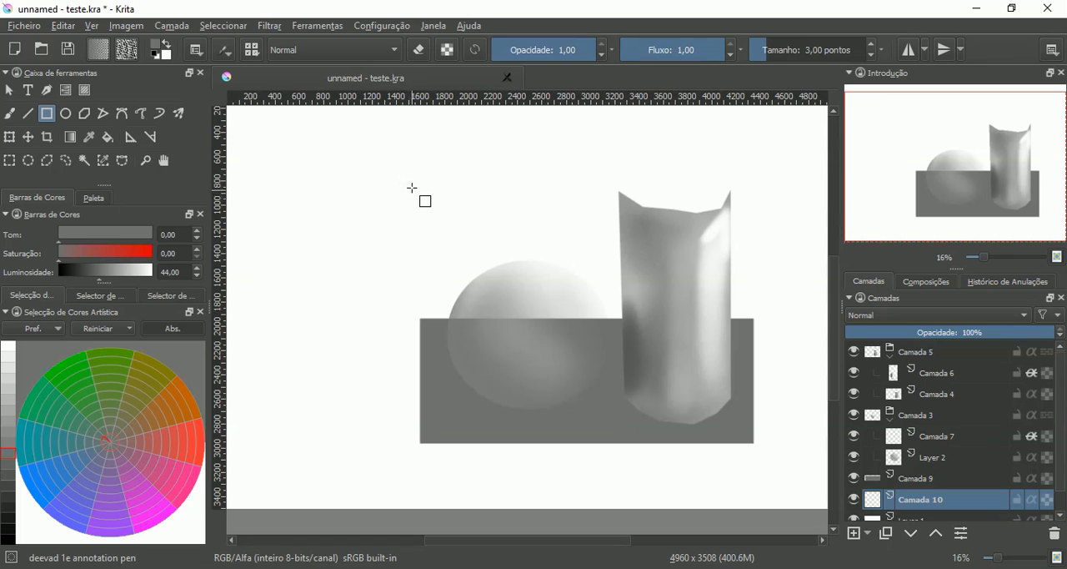
drag(410, 194, 752, 439)
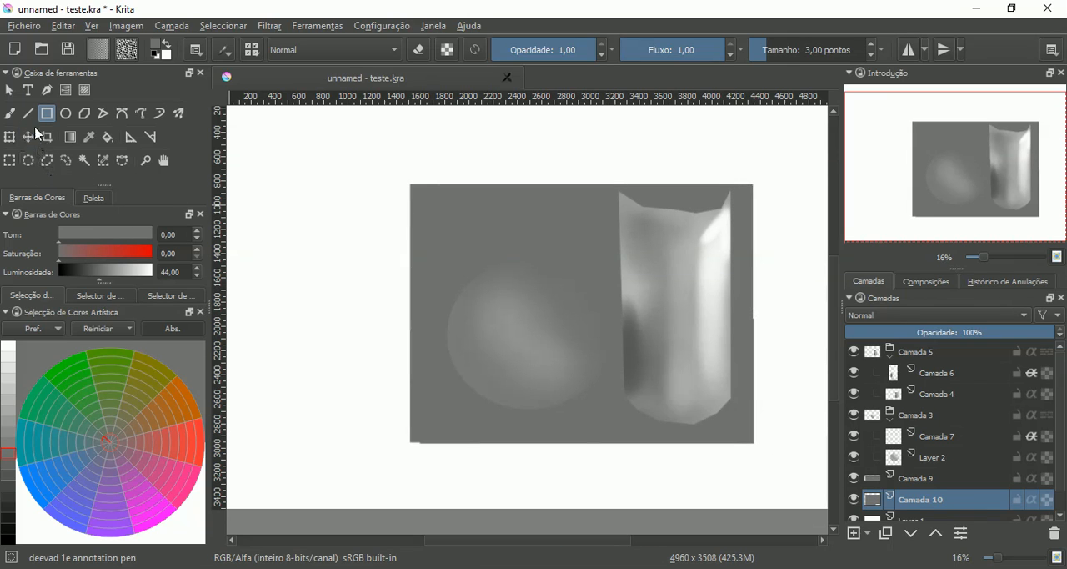
- Transform the taller rectangle on Camada 10 so its left edge lines up with the lower rectangle
click(9, 137)
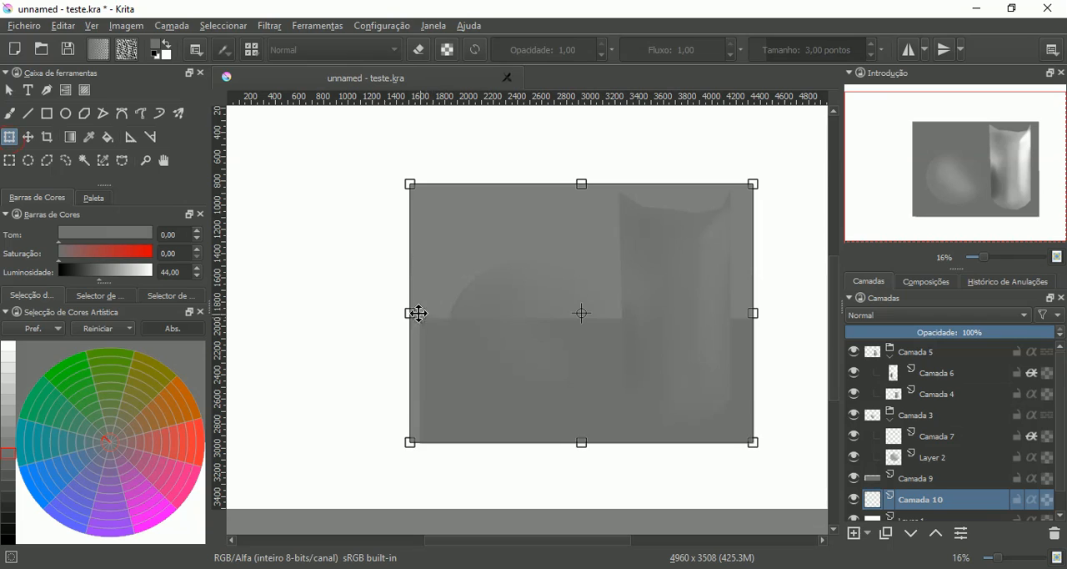
drag(412, 312, 419, 311)
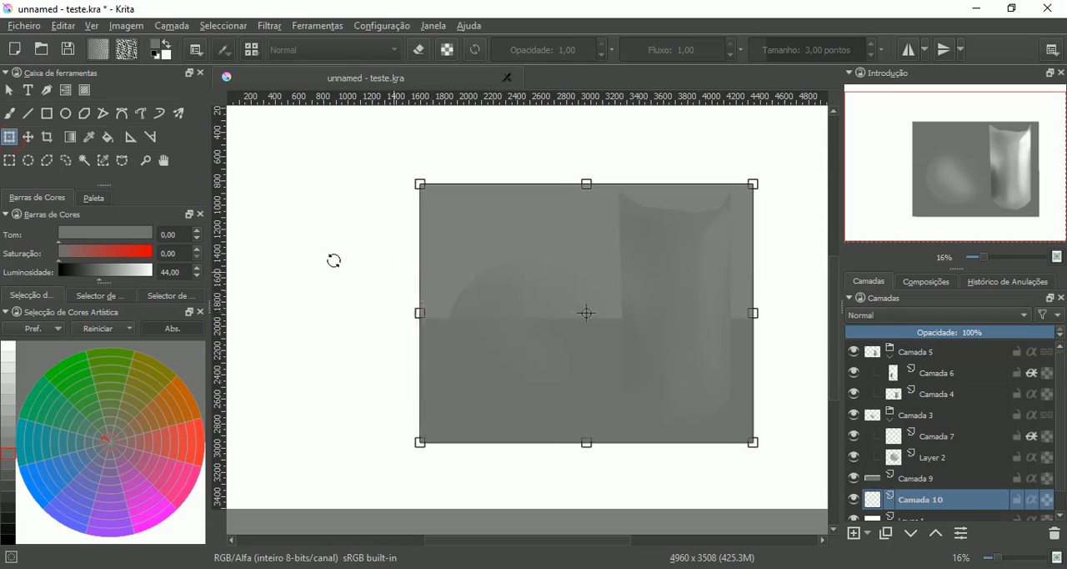
- Limit the Fill tool to the current layer and fill the taller rectangle on Camada 10 with gray at luminosity 55
click(107, 138)
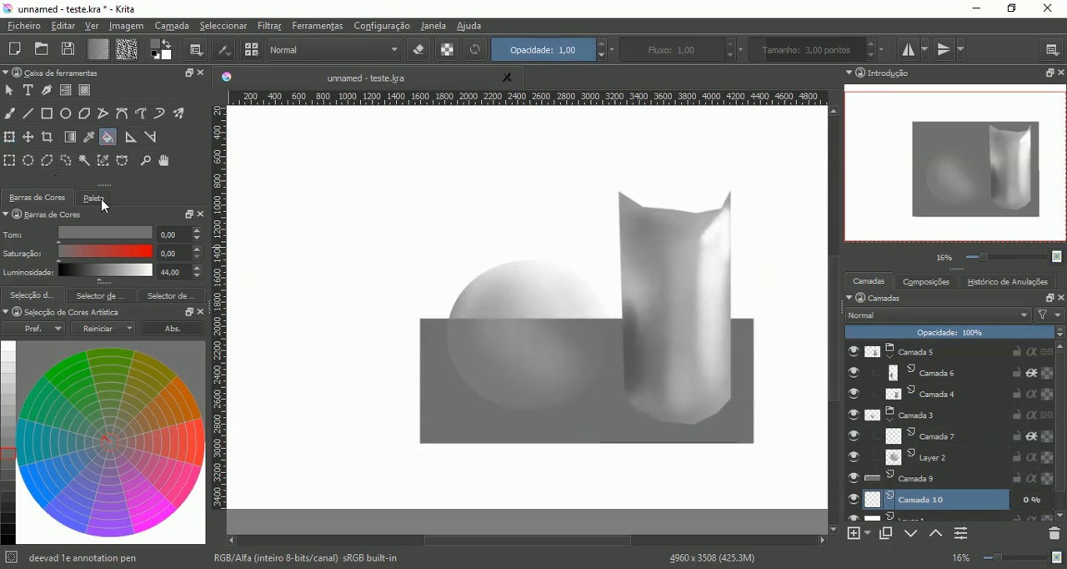
click(9, 431)
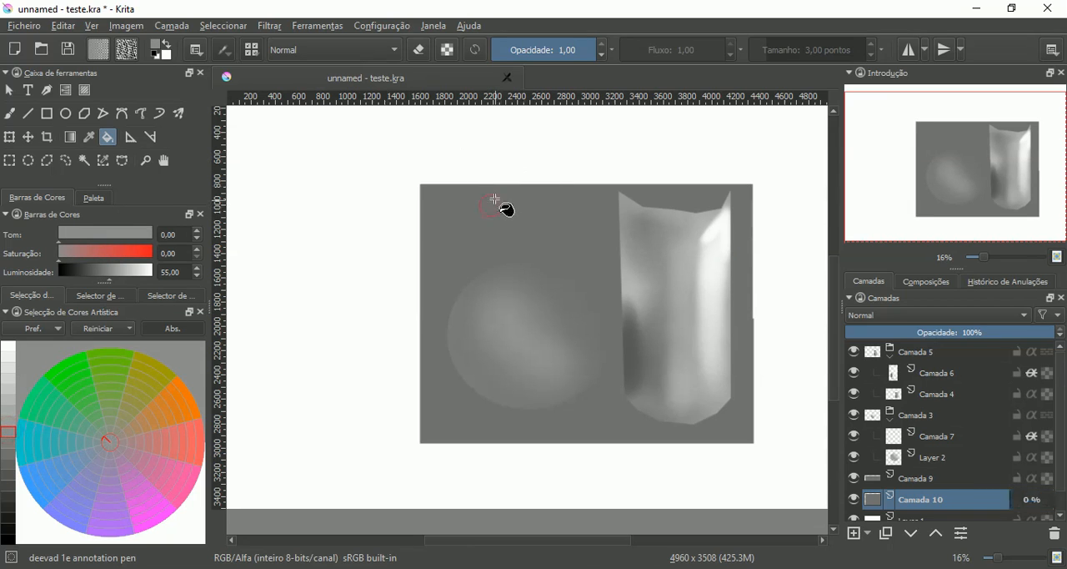
click(496, 200)
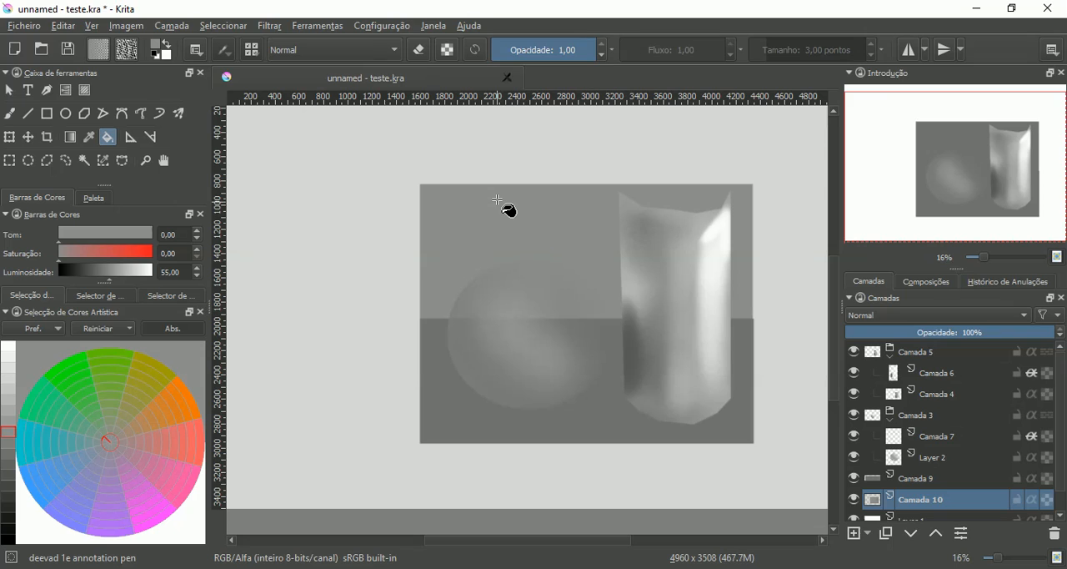
key(ctrl+z)
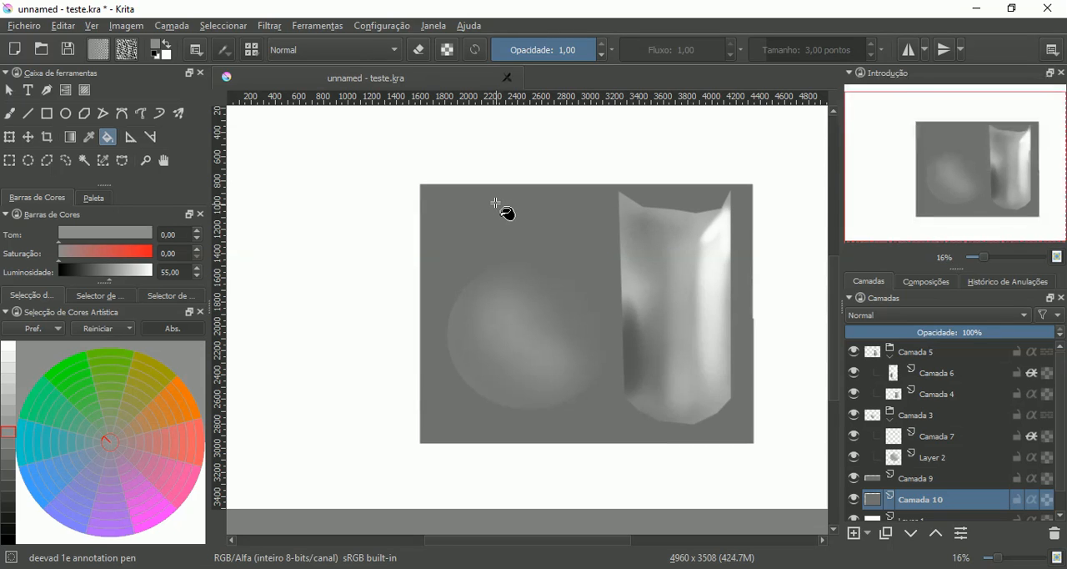
click(197, 50)
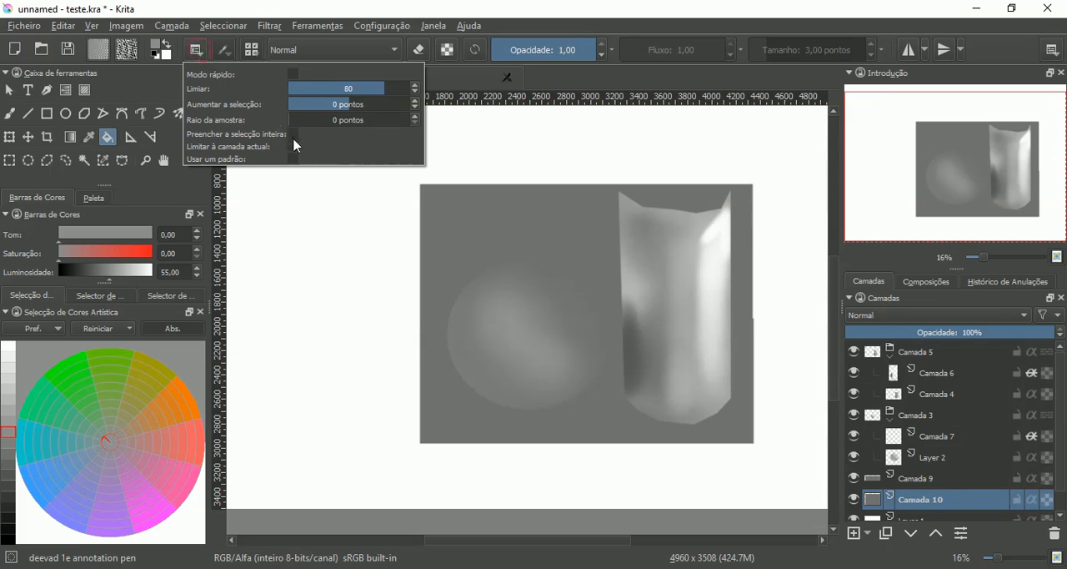
click(480, 227)
click(480, 226)
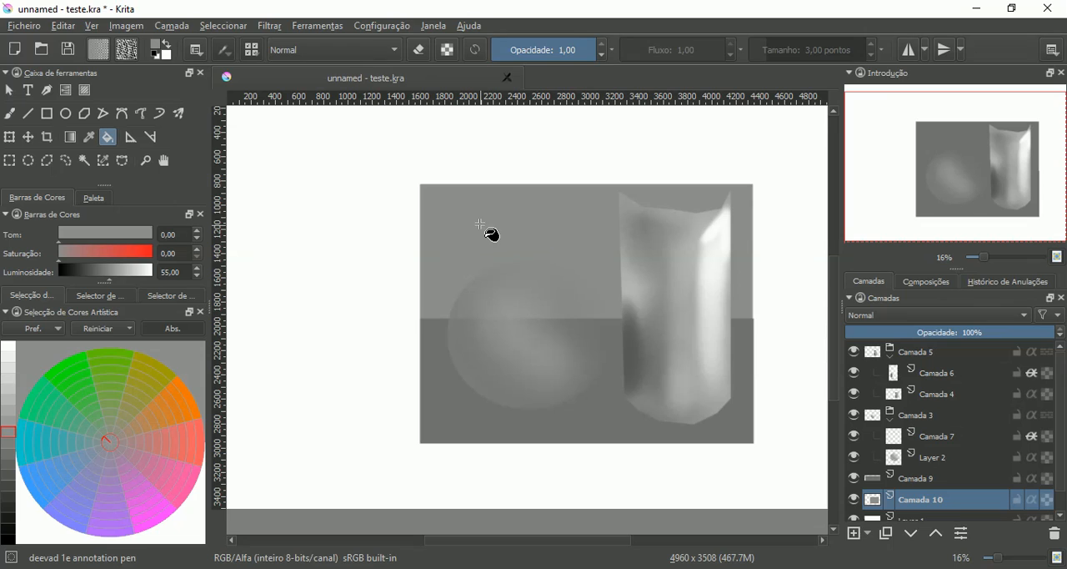
- Check the Fill tool's option that limits filling to the current layer
click(198, 51)
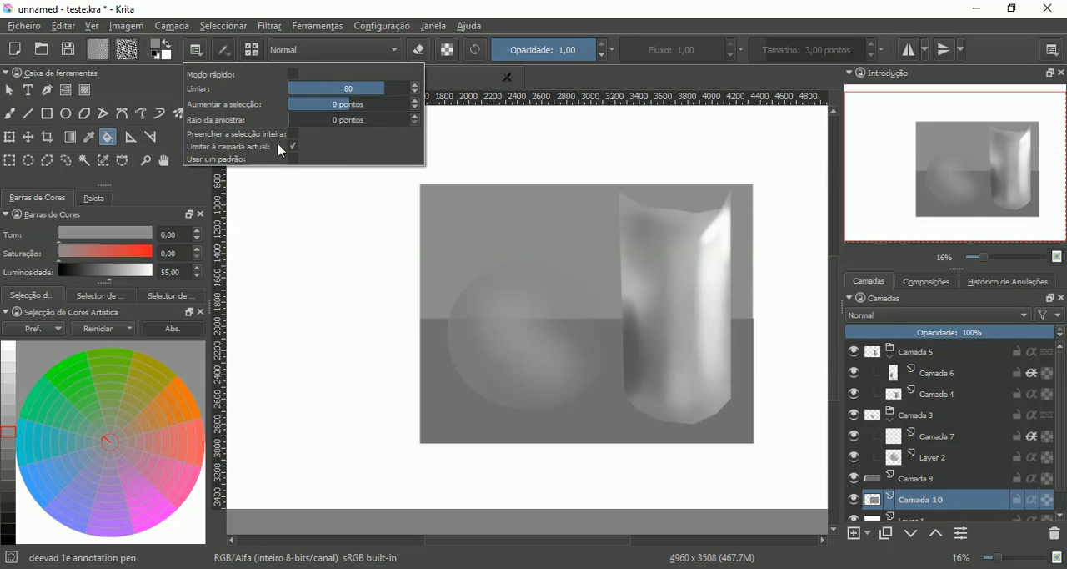
click(200, 50)
click(201, 50)
click(223, 10)
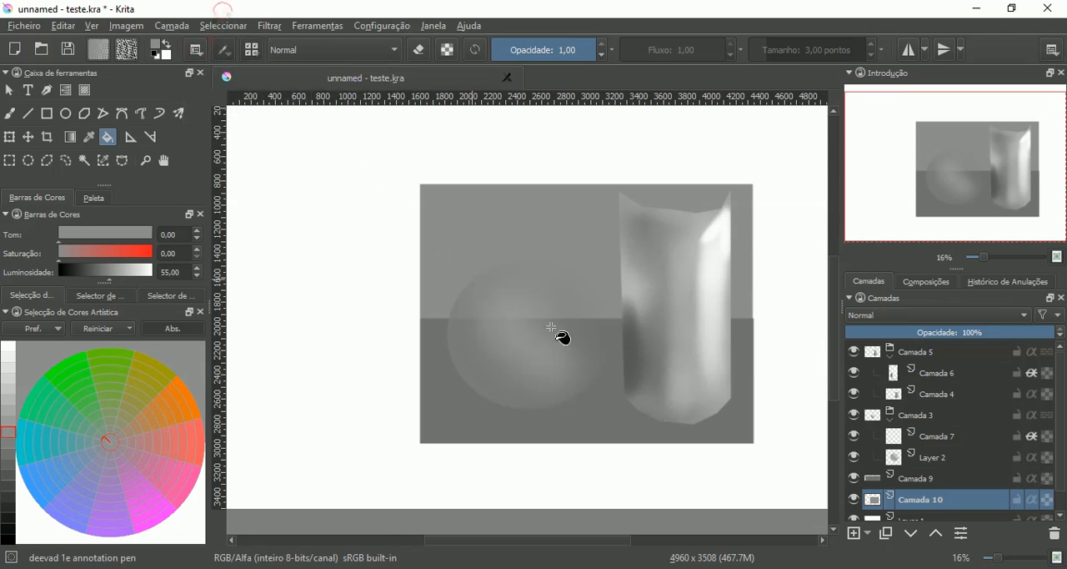
- Try to lighten the sphere's right side on Camada 7 with the deevad 4a airbrush at luminosity 60
click(890, 458)
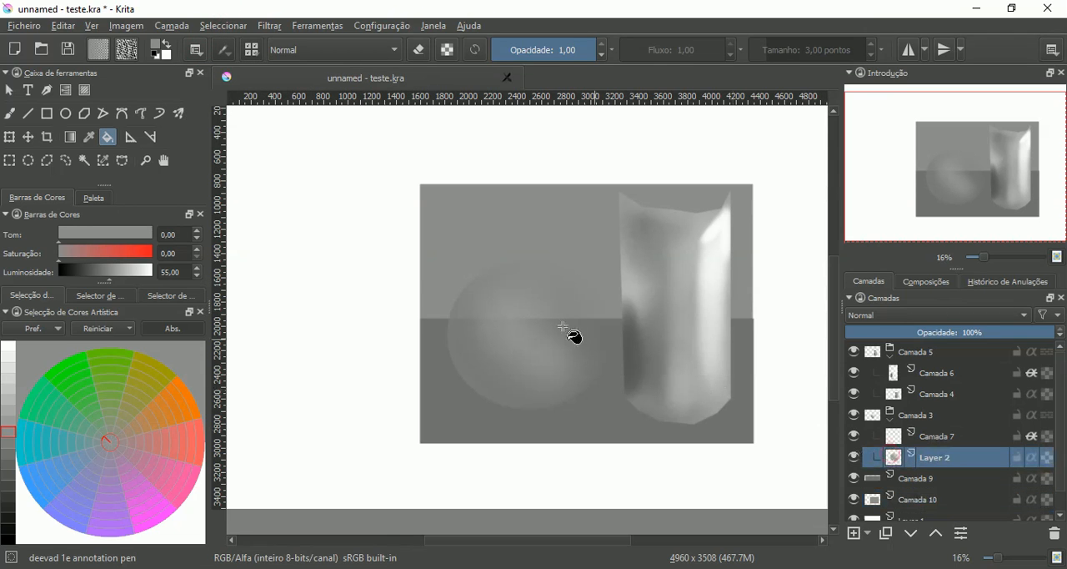
click(10, 113)
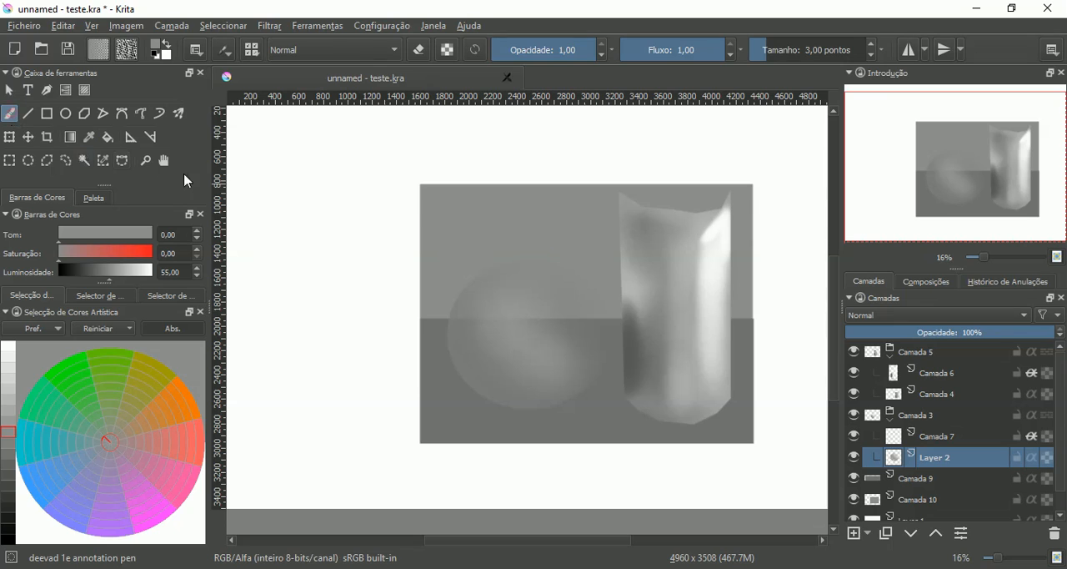
right_click(429, 299)
click(360, 342)
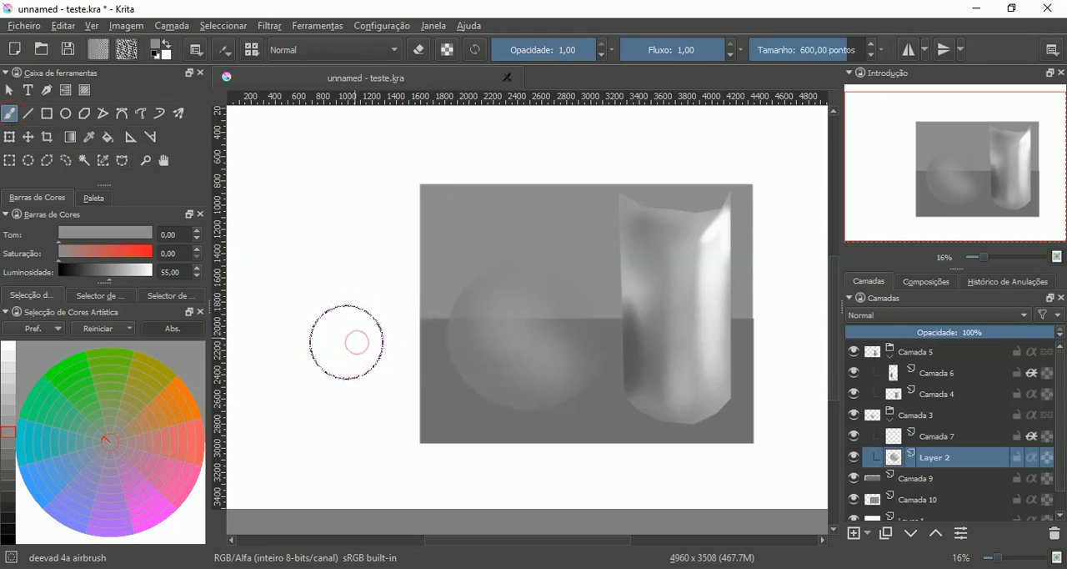
click(10, 443)
click(8, 421)
click(939, 436)
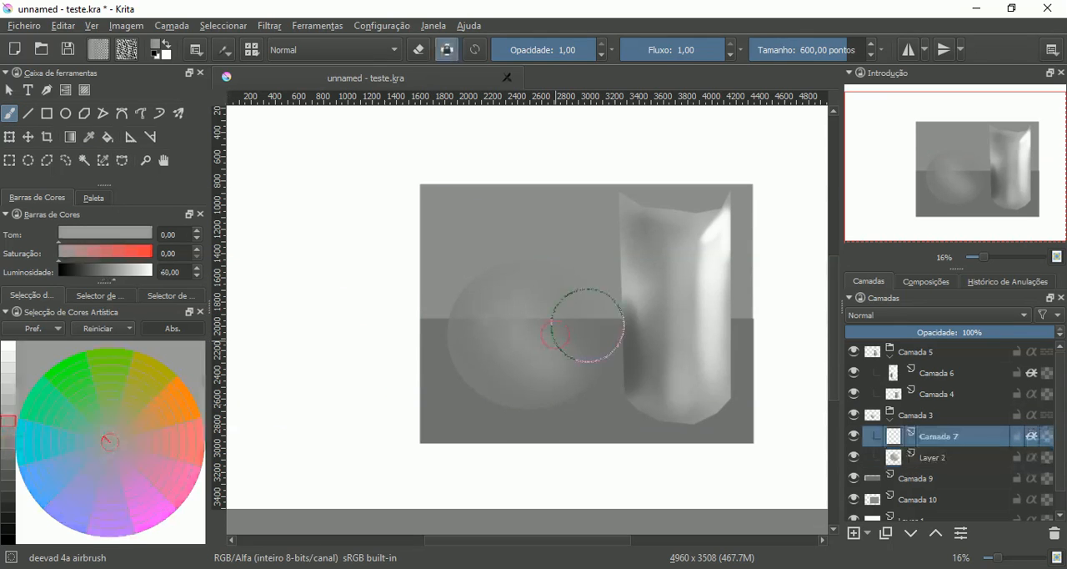
mouse_move(586, 326)
mouse_down()
mouse_move(577, 334)
mouse_move(587, 335)
mouse_up()
- Delete the sphere's two layers, Layer 2 and Camada 7, from the group Camada 3
click(941, 458)
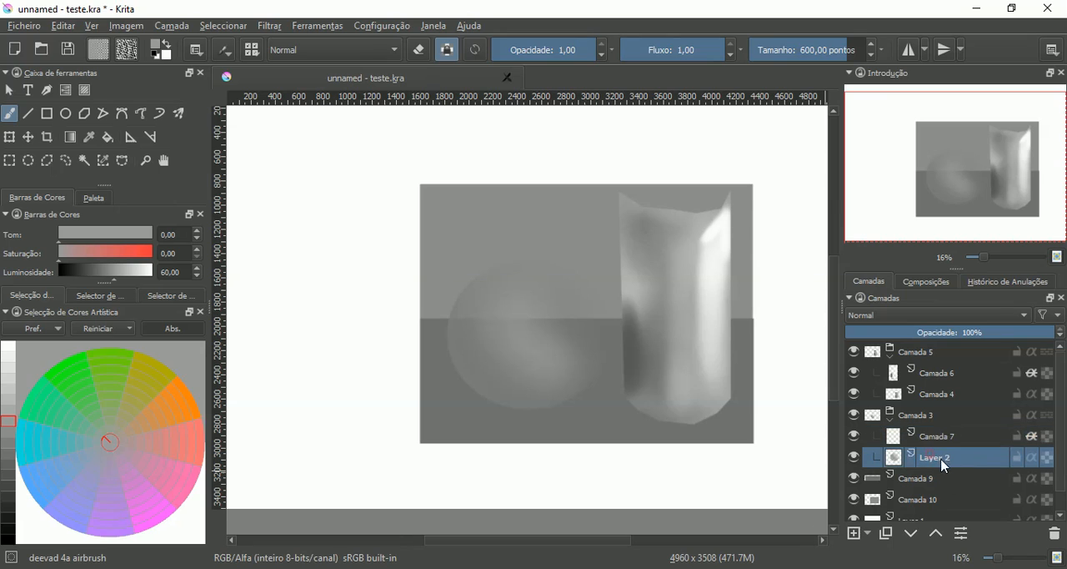
click(1055, 534)
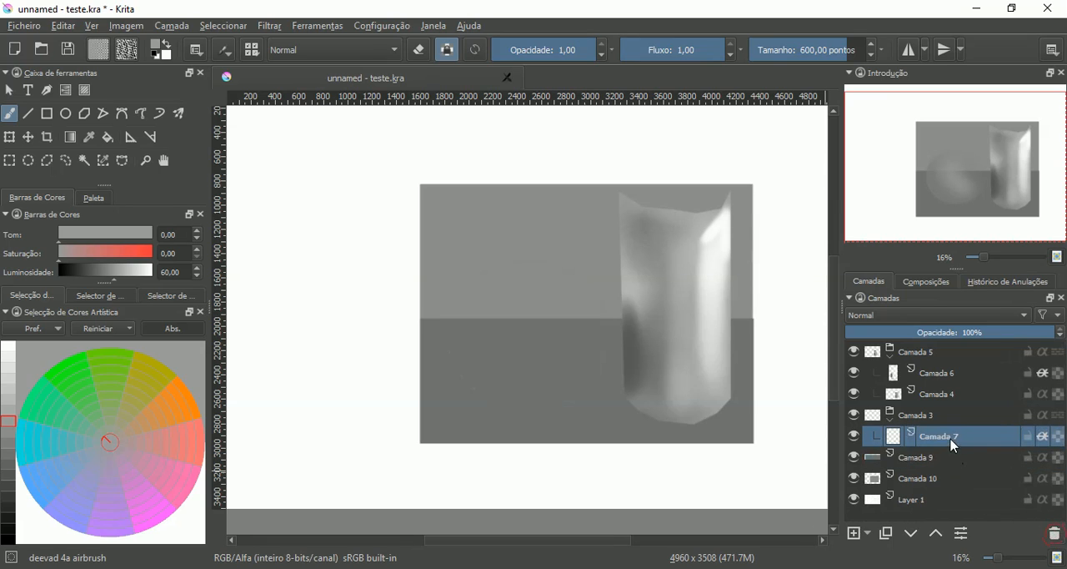
click(1054, 534)
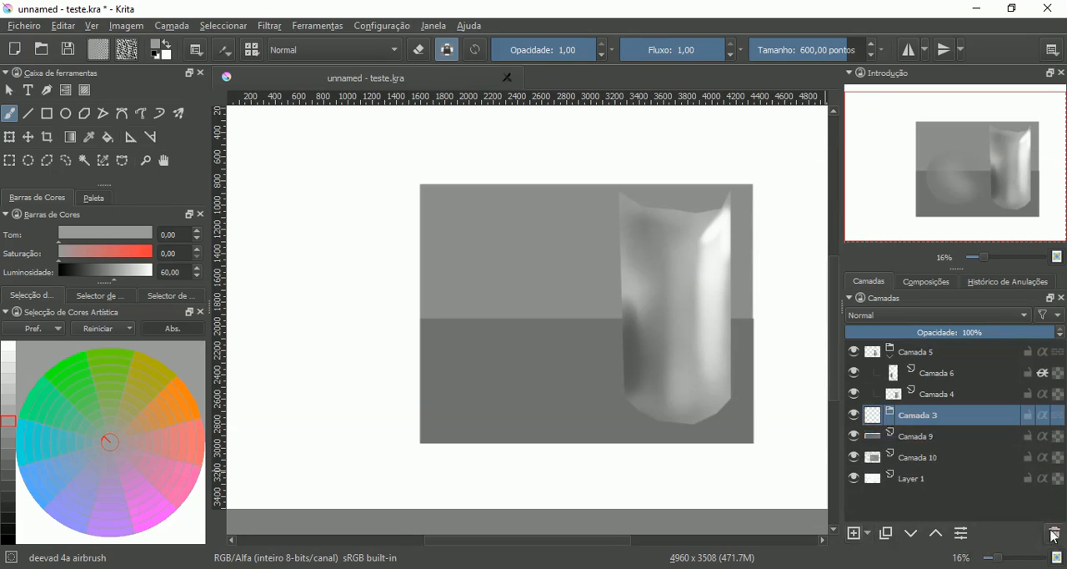
- Add two paint layers inside the group Camada 3 and turn on alpha inheritance for the upper one
click(855, 533)
click(855, 534)
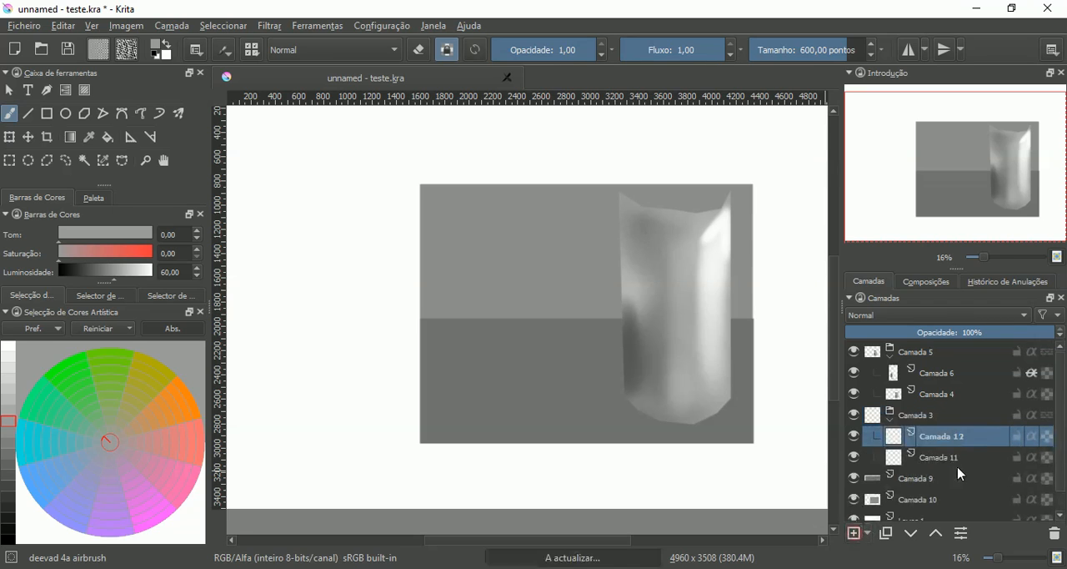
- Make an elliptical selection on Camada 11 beside the cylinder and move it up across the two rectangles' boundary
click(894, 459)
click(26, 162)
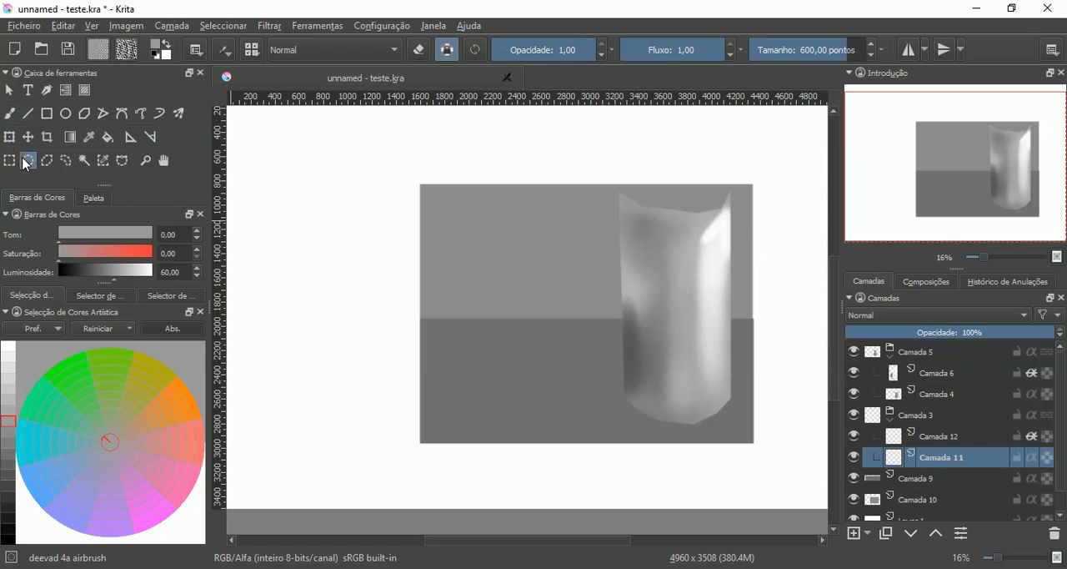
drag(448, 293, 606, 414)
click(616, 414)
drag(472, 294, 617, 421)
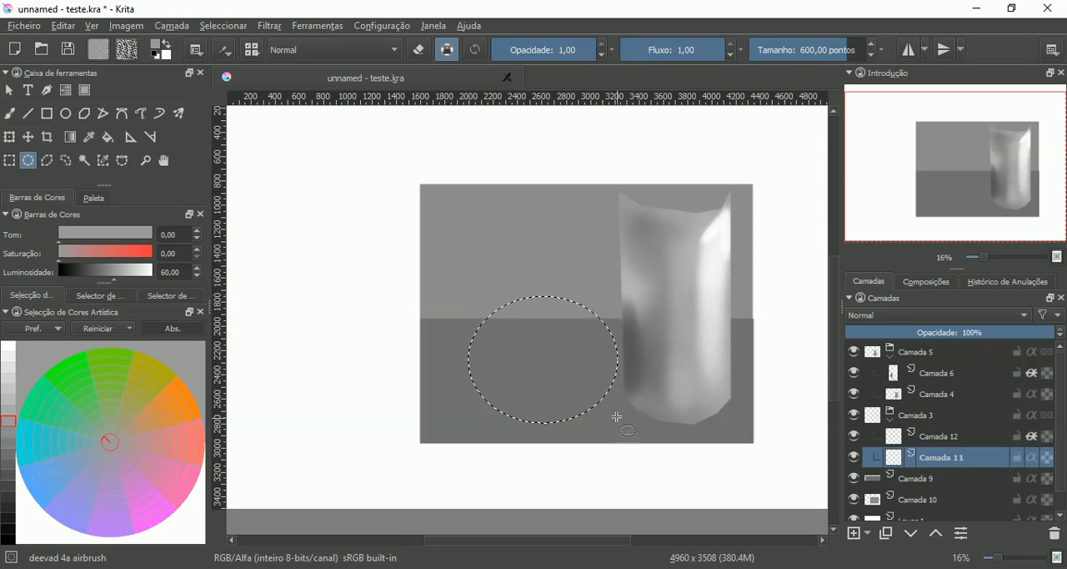
click(14, 142)
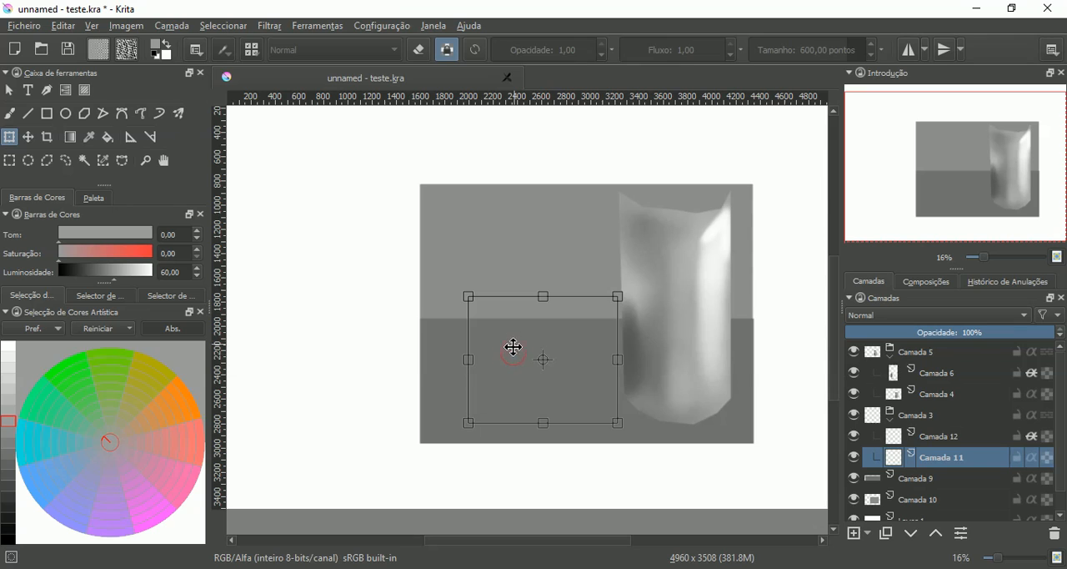
drag(514, 347, 513, 336)
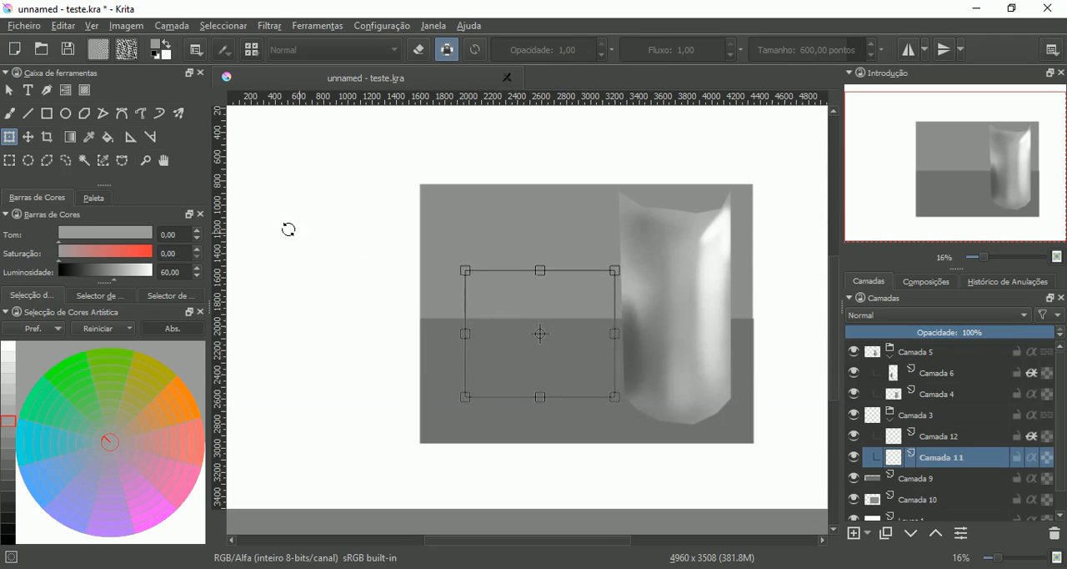
- Fill the elliptical selection on Camada 11 with gray at luminosity 55
click(17, 117)
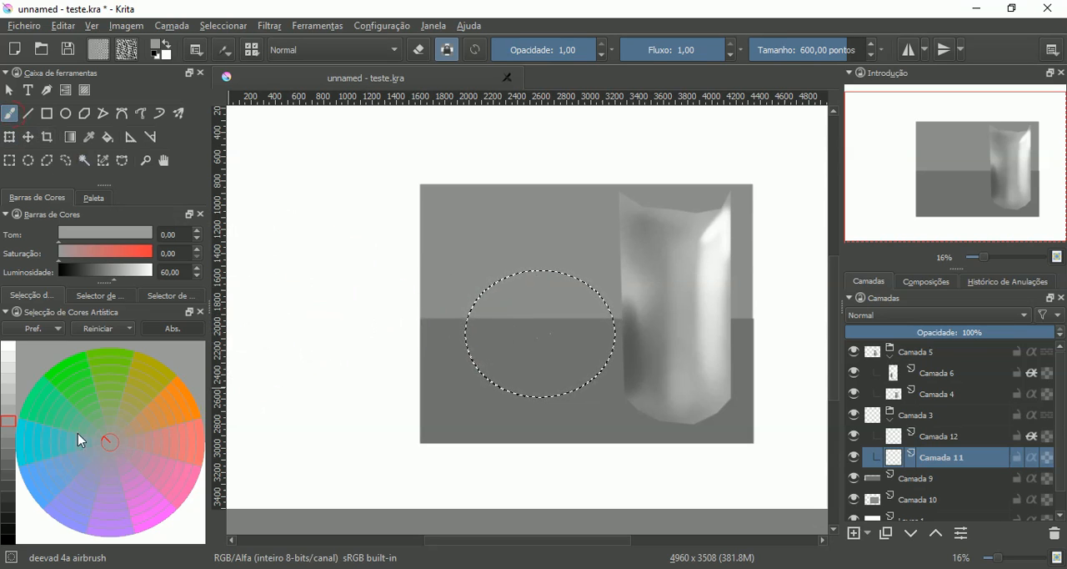
click(8, 436)
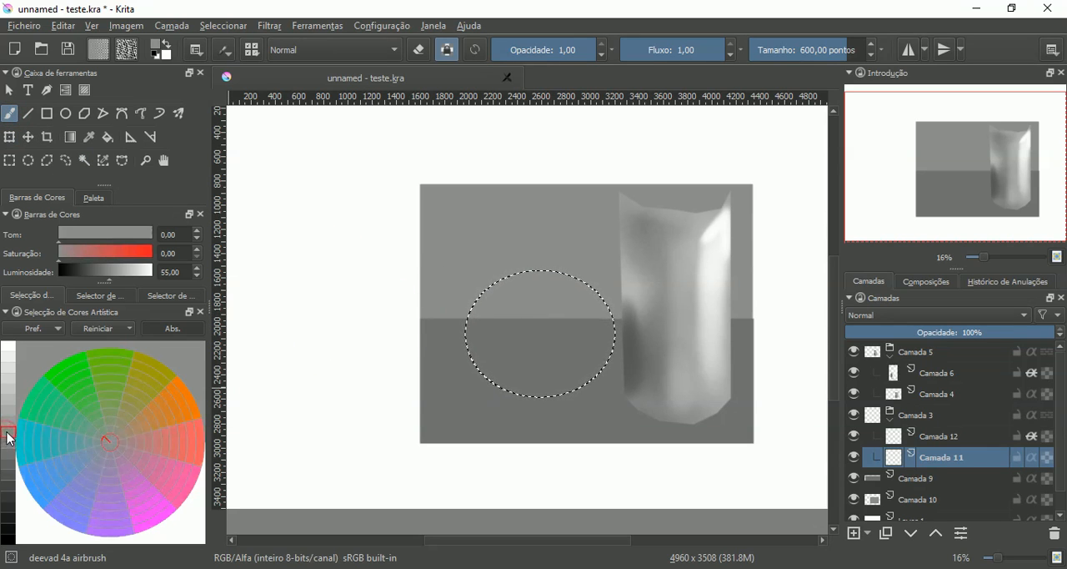
click(107, 137)
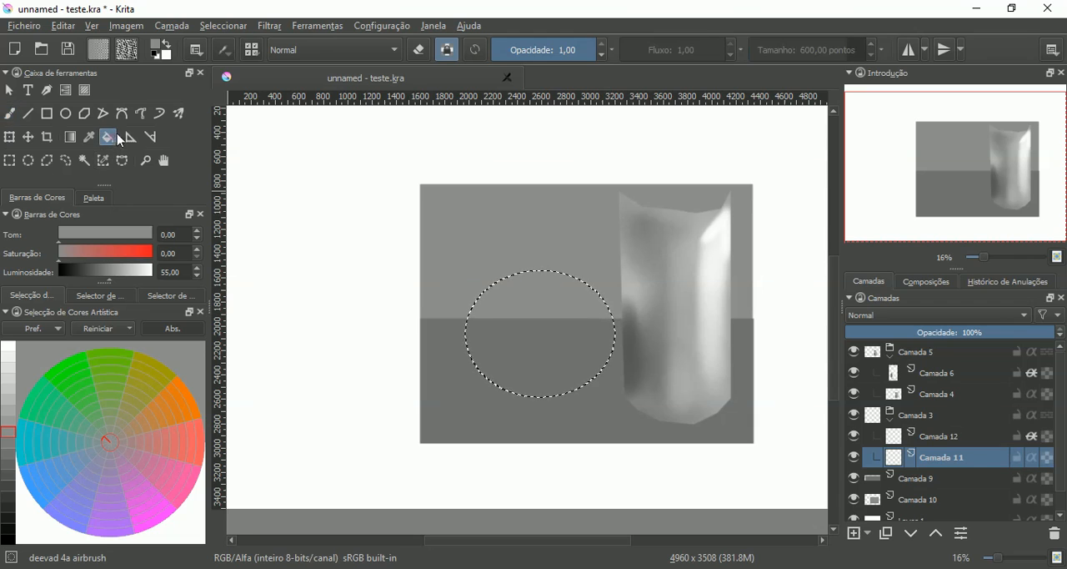
click(540, 300)
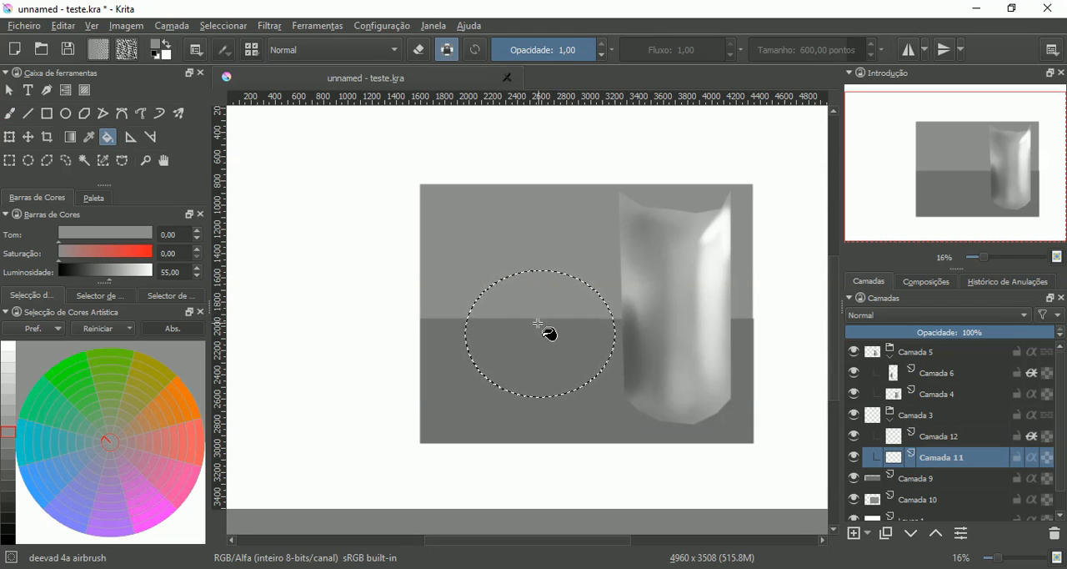
- Enable filling the entire selection for the Fill tool and try to fill the elliptical selection on Camada 11
click(539, 332)
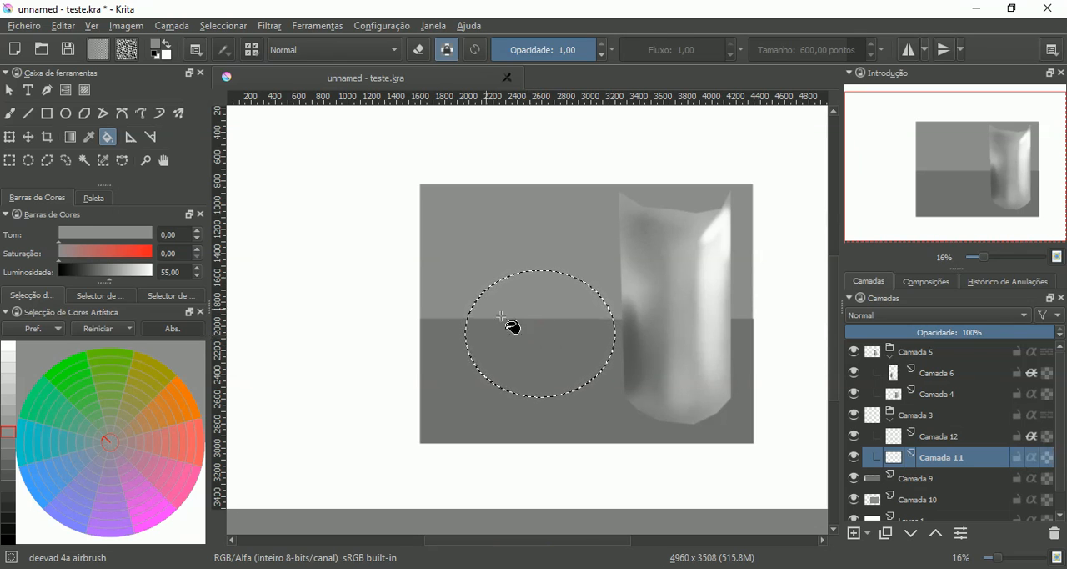
click(196, 52)
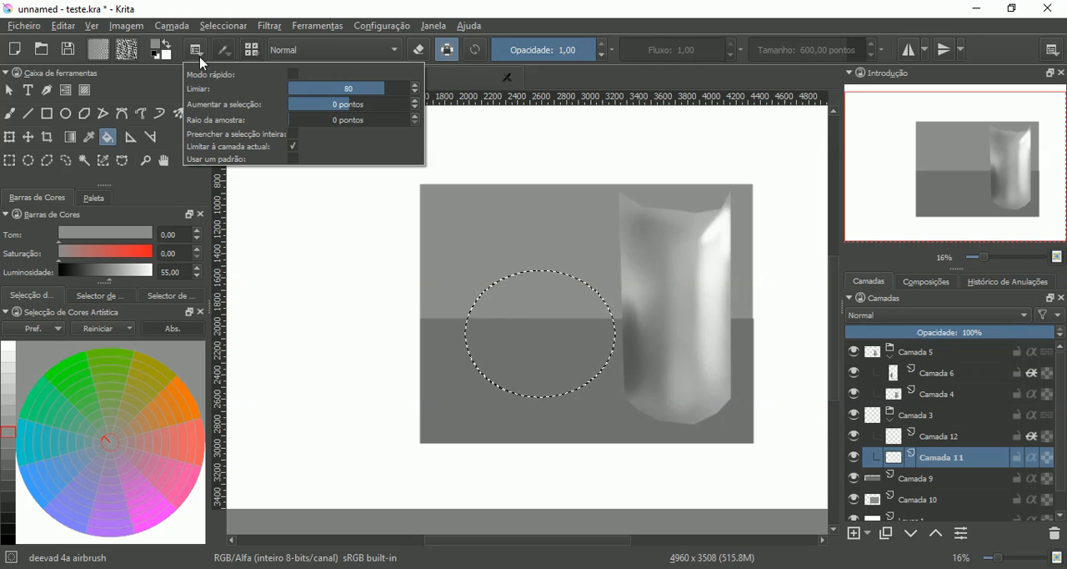
click(293, 133)
click(560, 331)
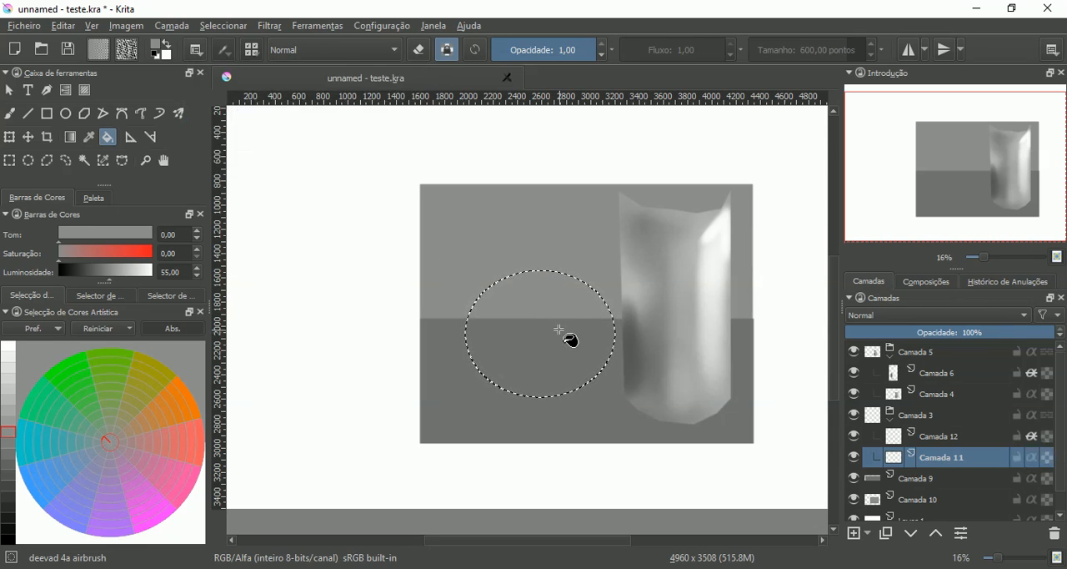
click(548, 335)
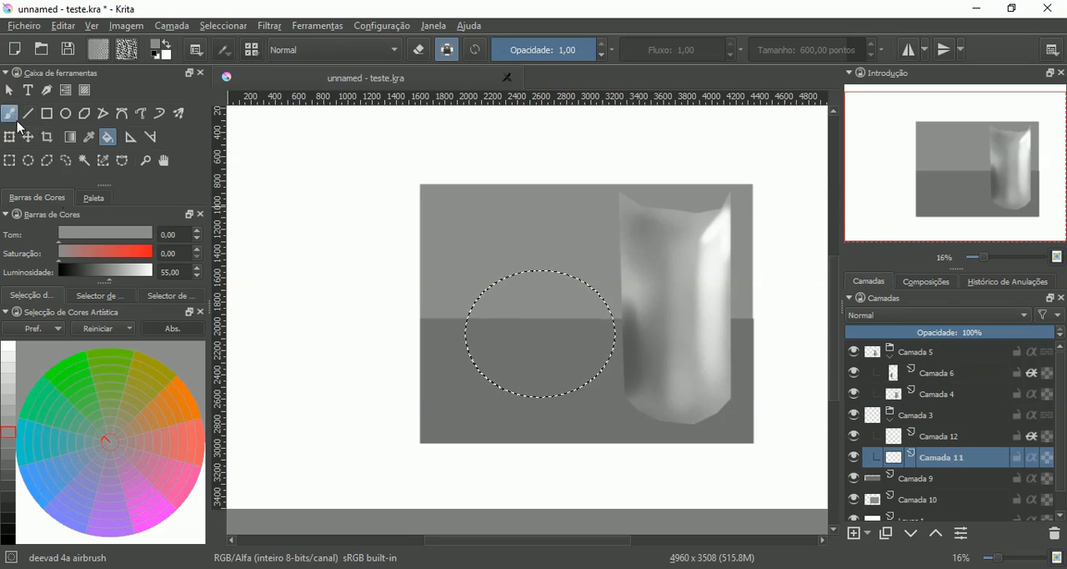
- Turn off alpha preservation and fill the elliptical selection on Camada 11 with gray at luminosity 55
click(12, 117)
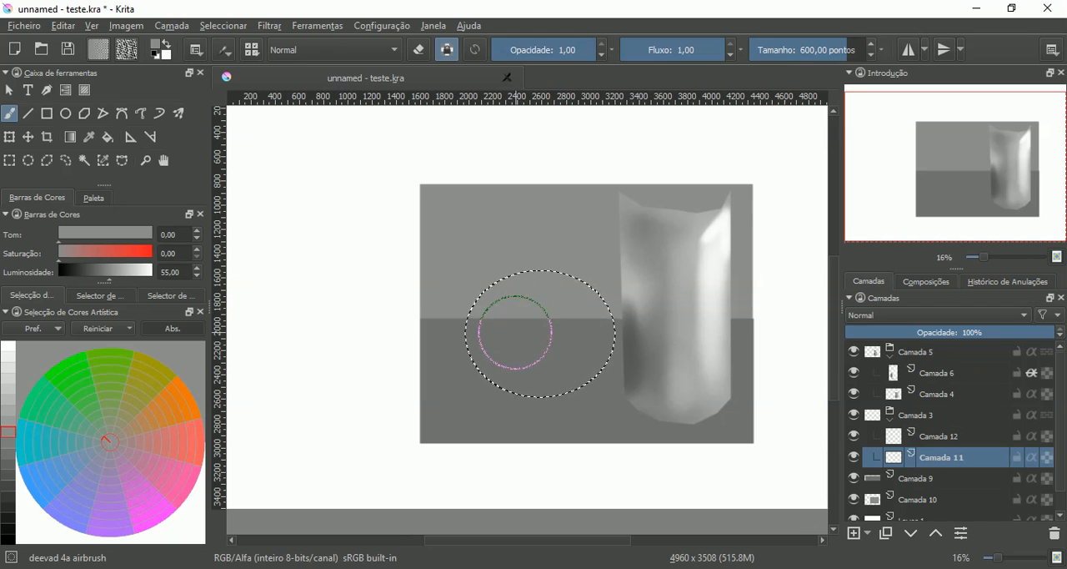
click(448, 50)
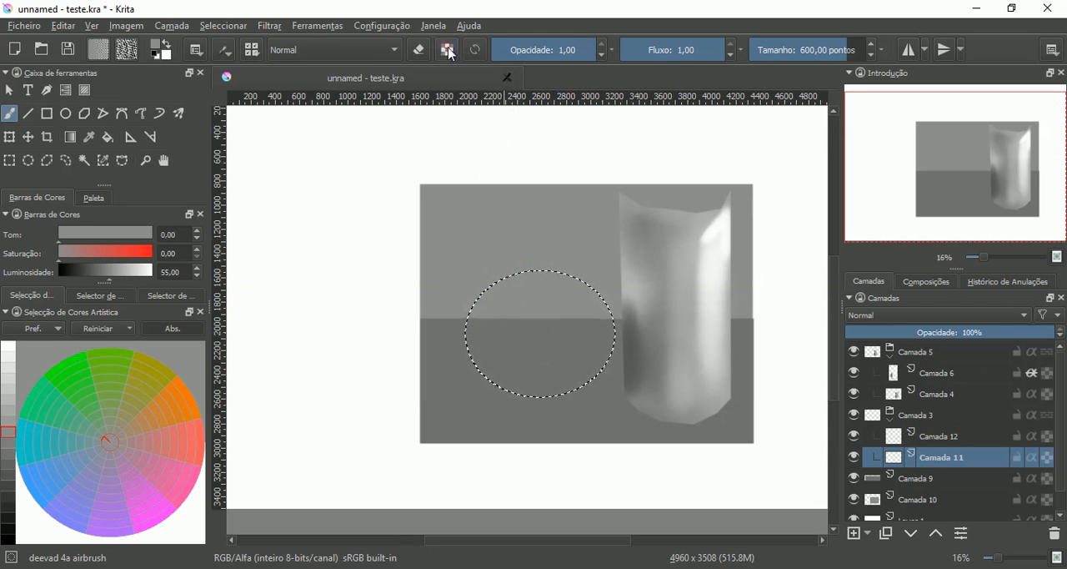
click(108, 137)
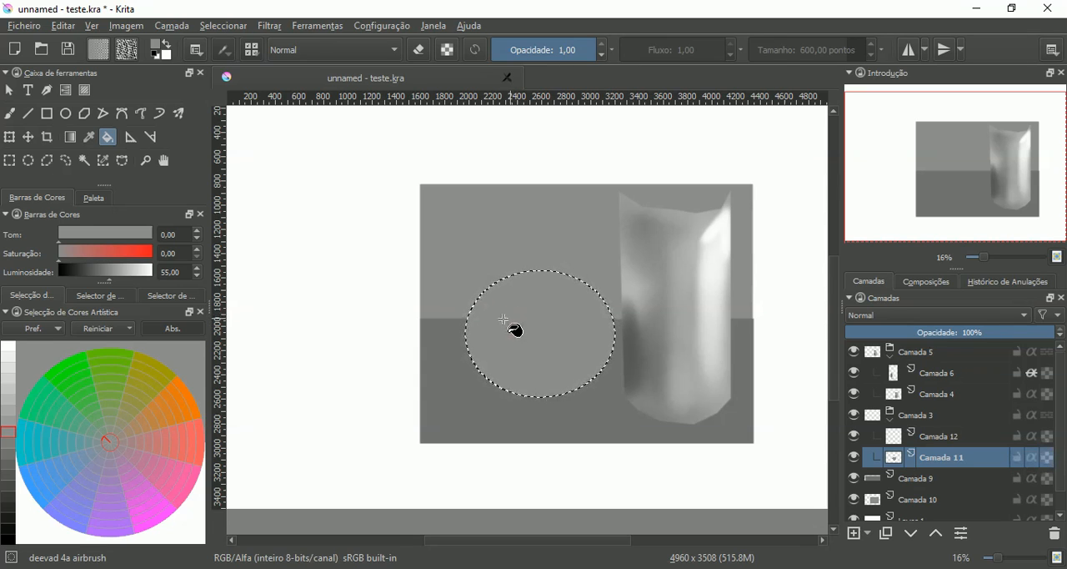
click(504, 319)
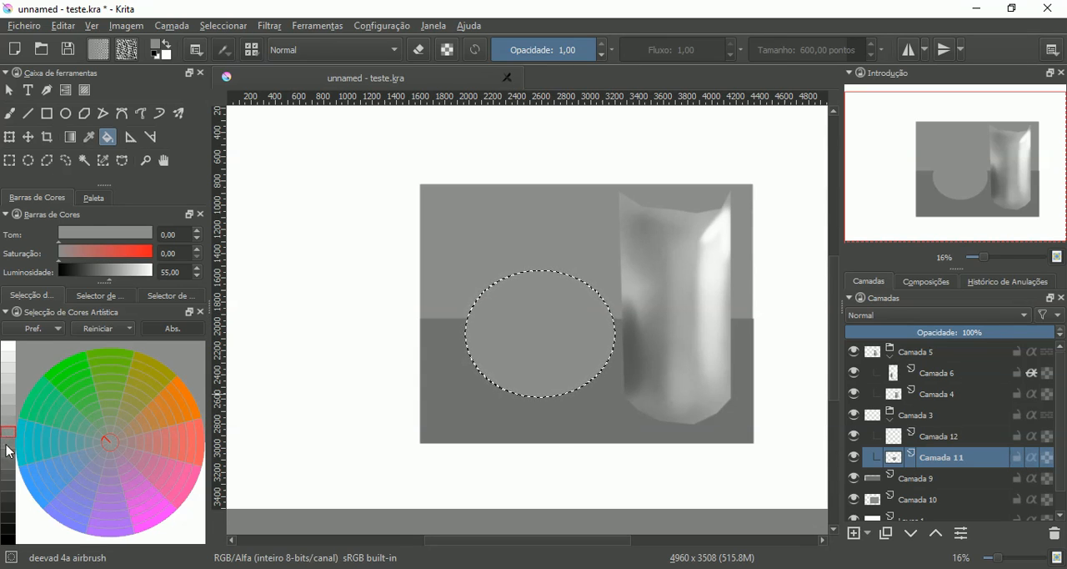
- Airbrush broad 600-point strokes across the filled ellipse with gray at luminosity 49 and 44
click(8, 443)
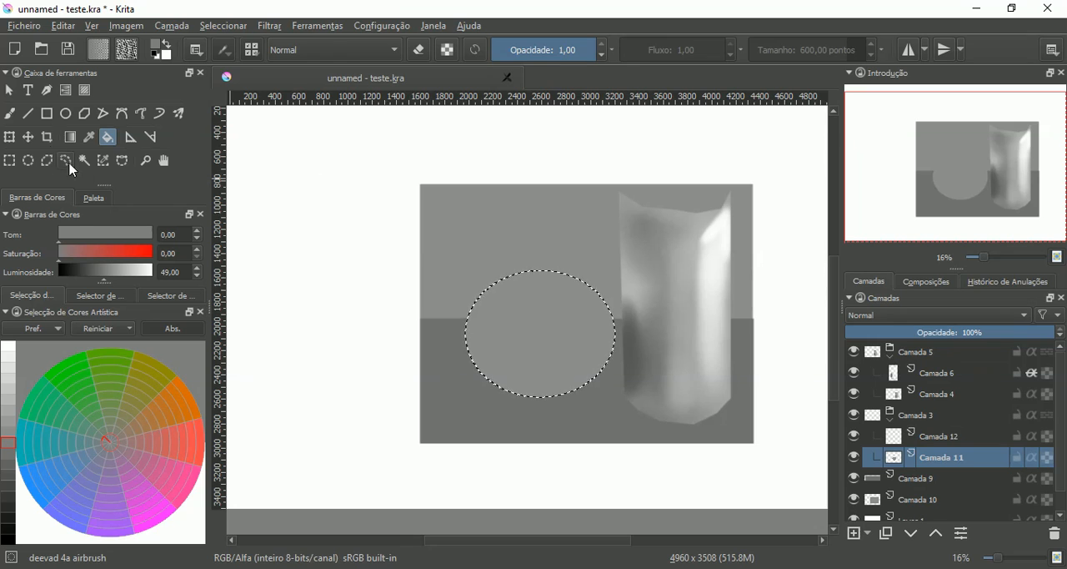
click(9, 113)
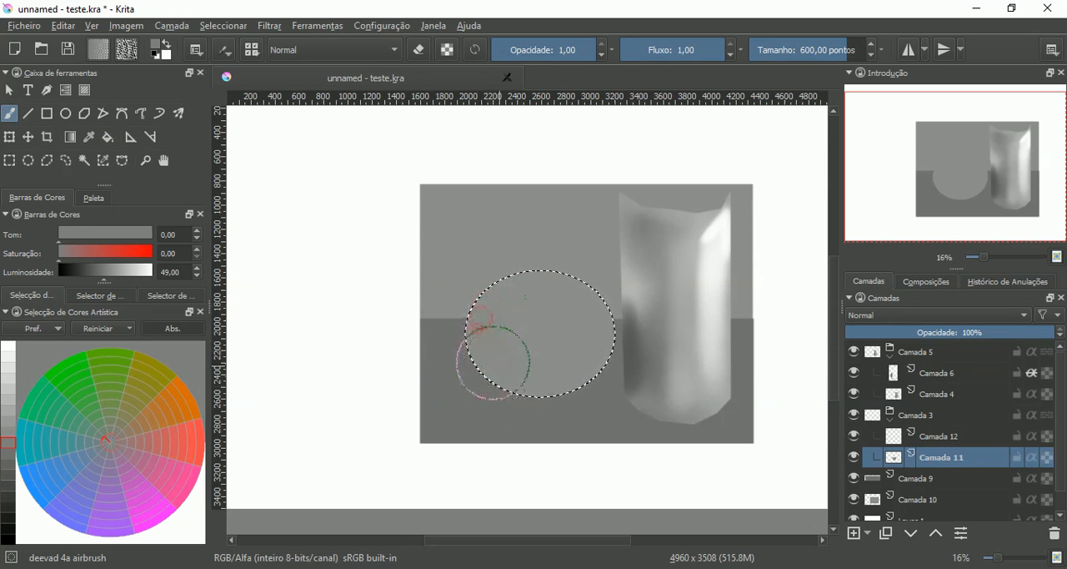
drag(483, 340, 579, 360)
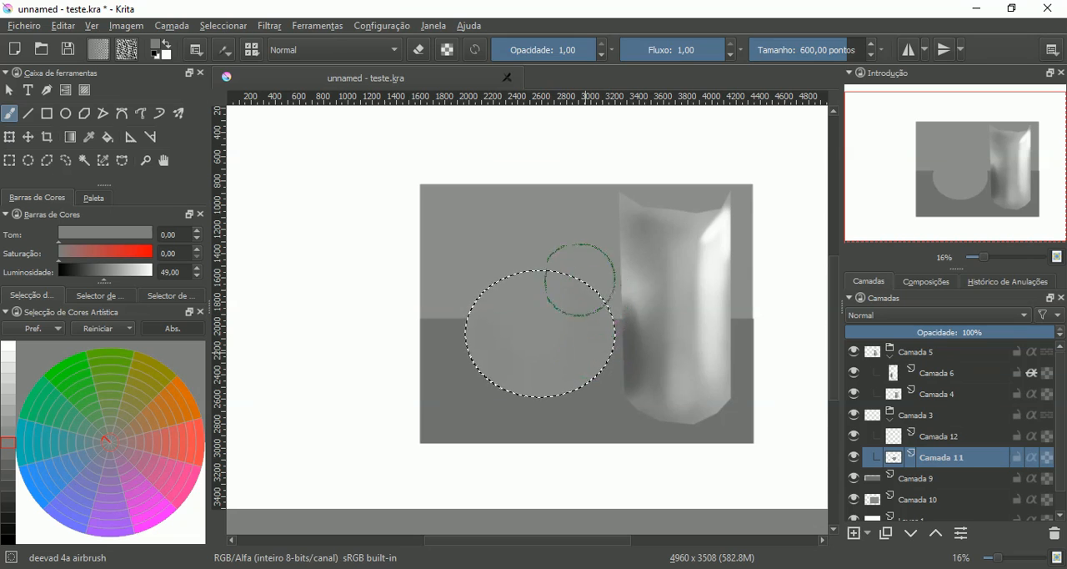
mouse_move(534, 276)
mouse_down()
mouse_move(482, 311)
mouse_move(478, 357)
mouse_move(500, 364)
mouse_move(512, 325)
mouse_move(519, 356)
mouse_move(604, 330)
mouse_move(556, 370)
mouse_move(486, 320)
mouse_move(575, 301)
mouse_move(586, 336)
mouse_move(528, 345)
mouse_up()
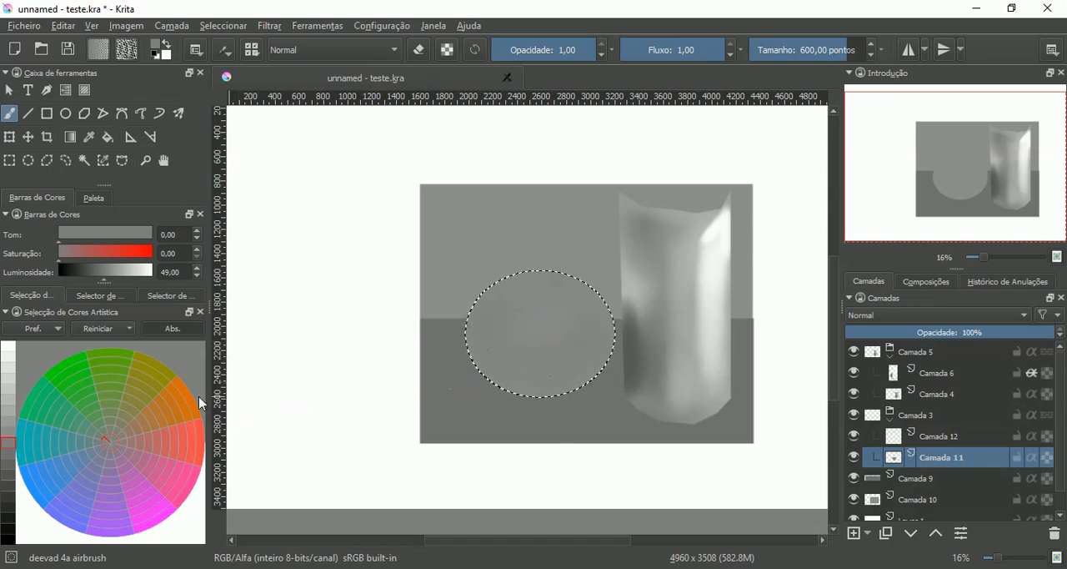
click(10, 454)
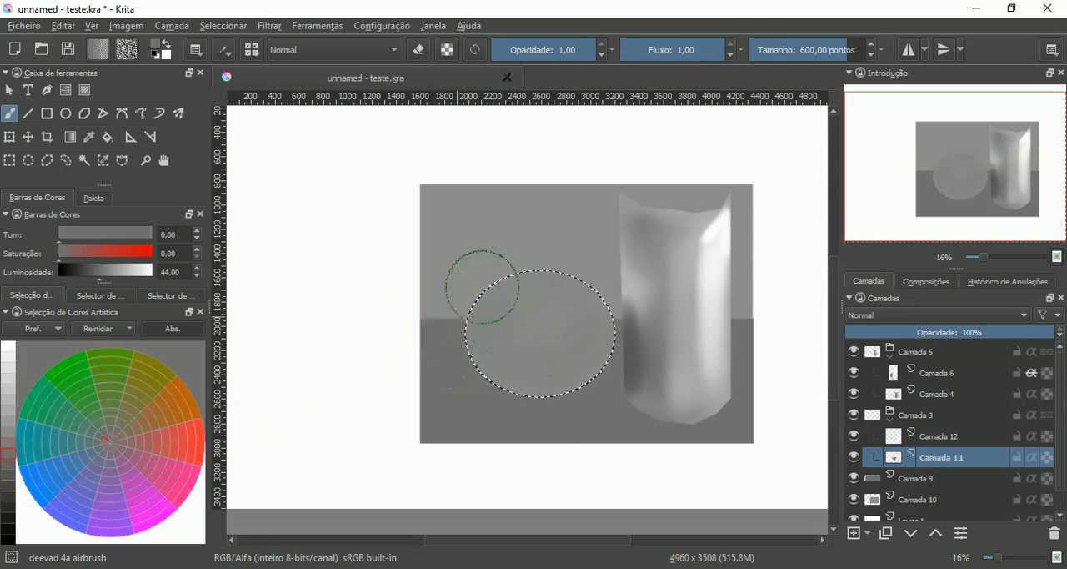
mouse_move(473, 335)
mouse_down()
mouse_move(506, 282)
mouse_move(488, 346)
mouse_move(483, 315)
mouse_move(500, 362)
mouse_move(548, 390)
mouse_move(535, 385)
mouse_move(557, 372)
mouse_up()
mouse_move(531, 289)
mouse_down()
mouse_move(542, 359)
mouse_move(536, 307)
mouse_move(569, 367)
mouse_move(494, 318)
mouse_move(496, 340)
mouse_move(528, 342)
mouse_move(539, 294)
mouse_move(580, 363)
mouse_up()
- Darken the sphere's left side with airbrush strokes in gray at luminosity 38 and 33
click(8, 464)
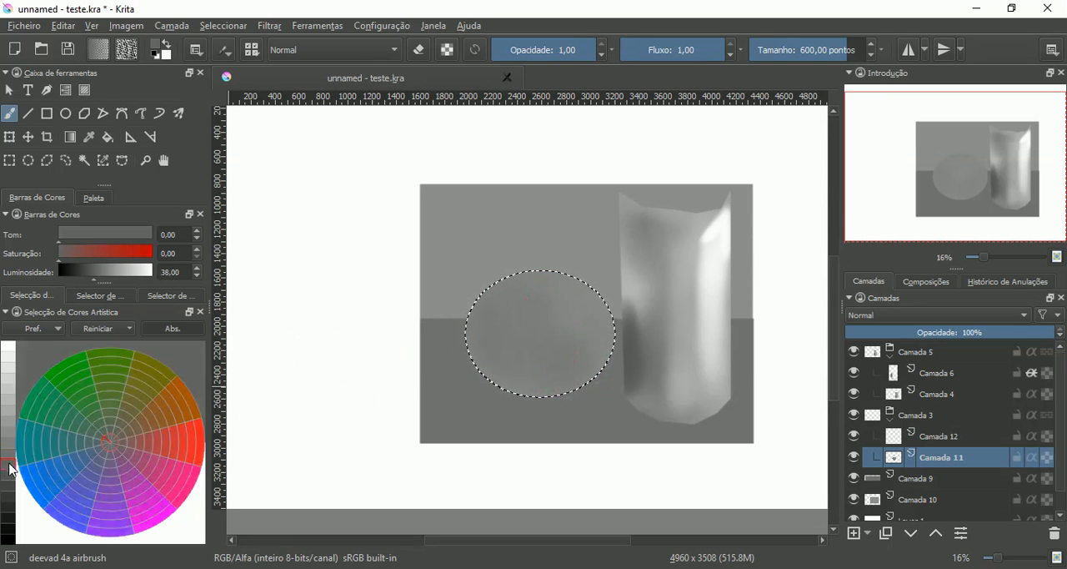
mouse_move(488, 298)
mouse_down()
mouse_move(476, 326)
mouse_move(491, 353)
mouse_move(516, 376)
mouse_move(567, 392)
mouse_move(485, 312)
mouse_up()
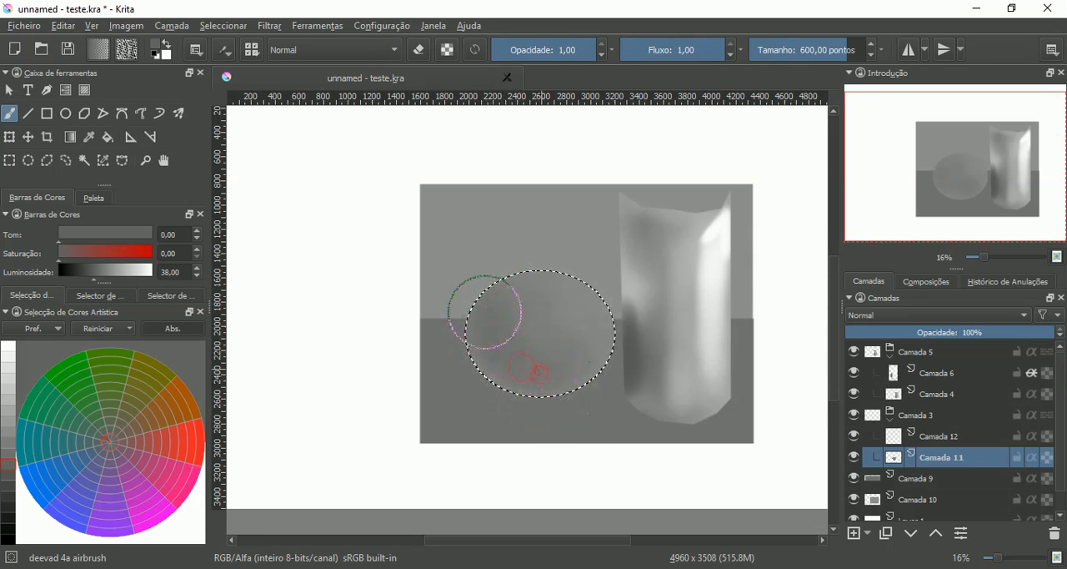
click(8, 476)
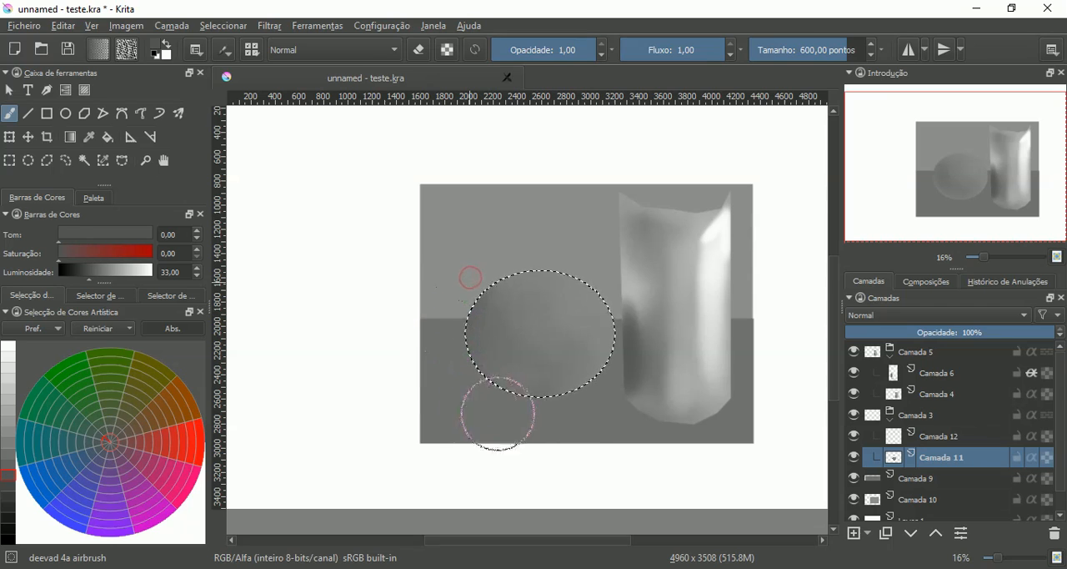
- Lighten the sphere's right side with grays at luminosity 66 and 77, and paint a white upper-right highlight with a 130.13-point airbrush
click(8, 410)
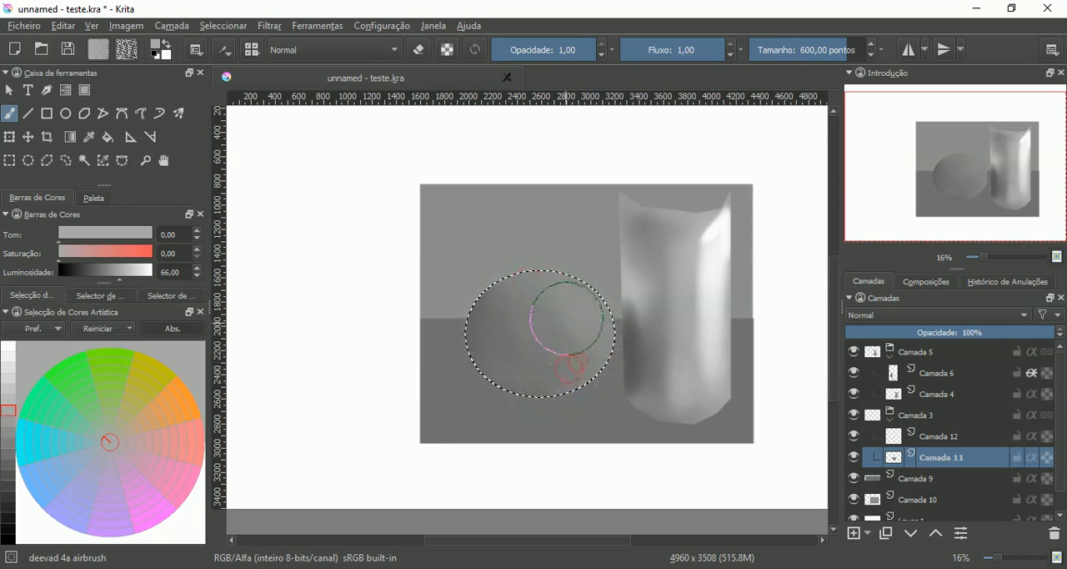
click(10, 389)
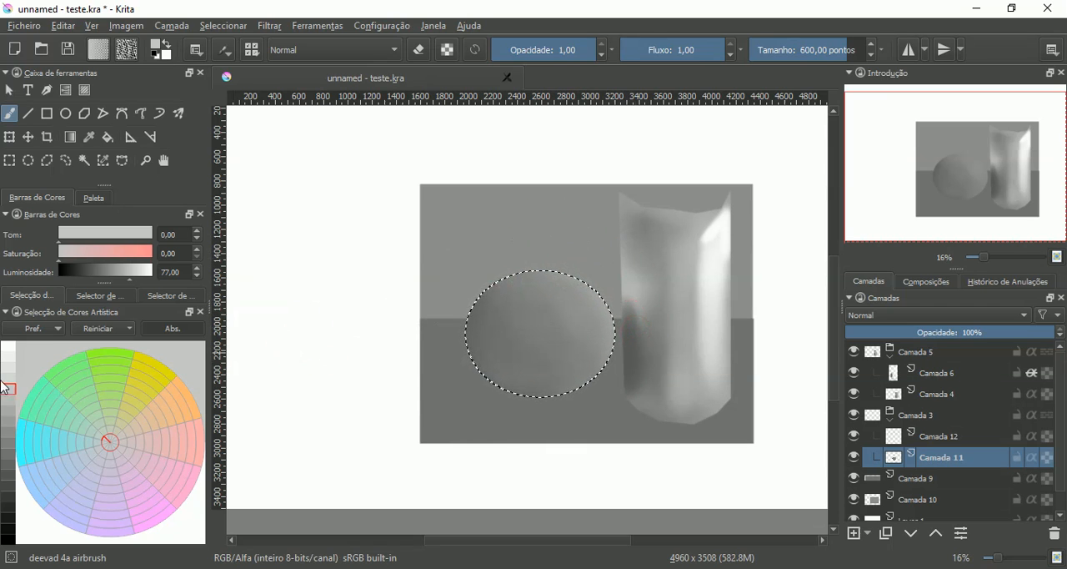
click(8, 345)
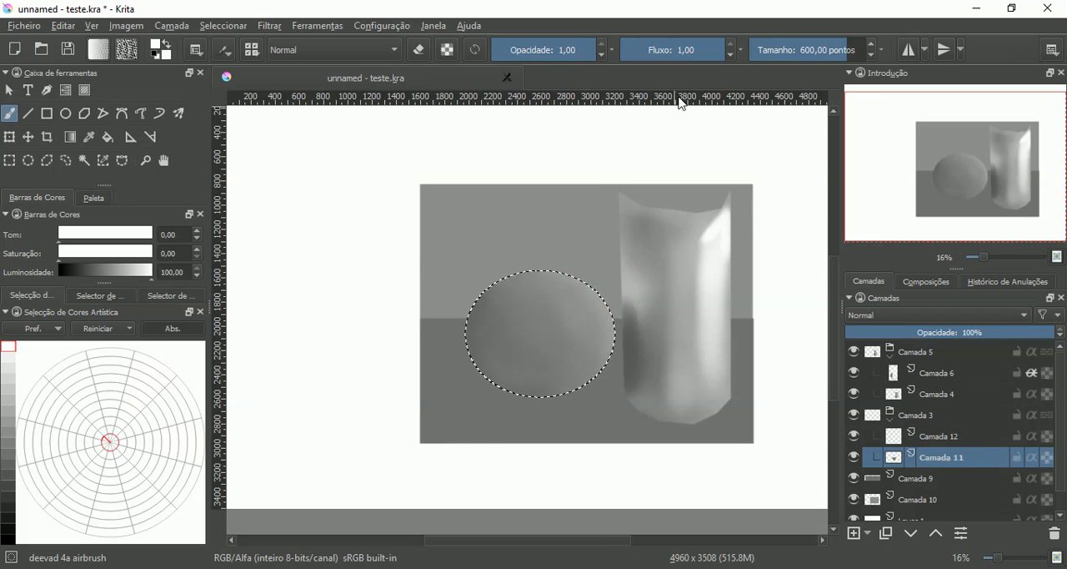
click(807, 49)
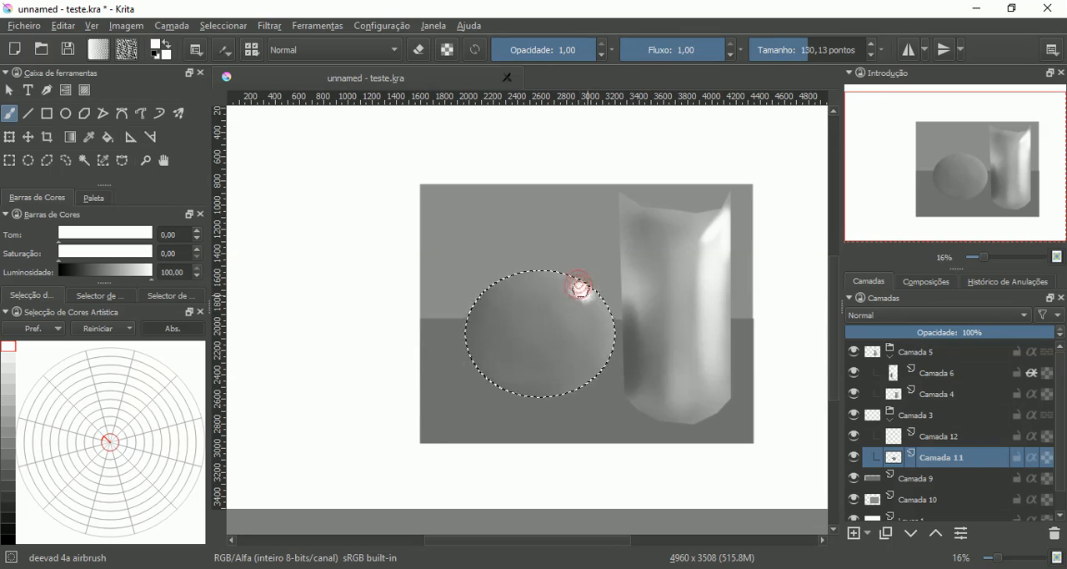
- Smear the white highlight's edges outward into the sphere's surrounding gray with the GDquest_Blend_Flat brush at 96 points
right_click(516, 290)
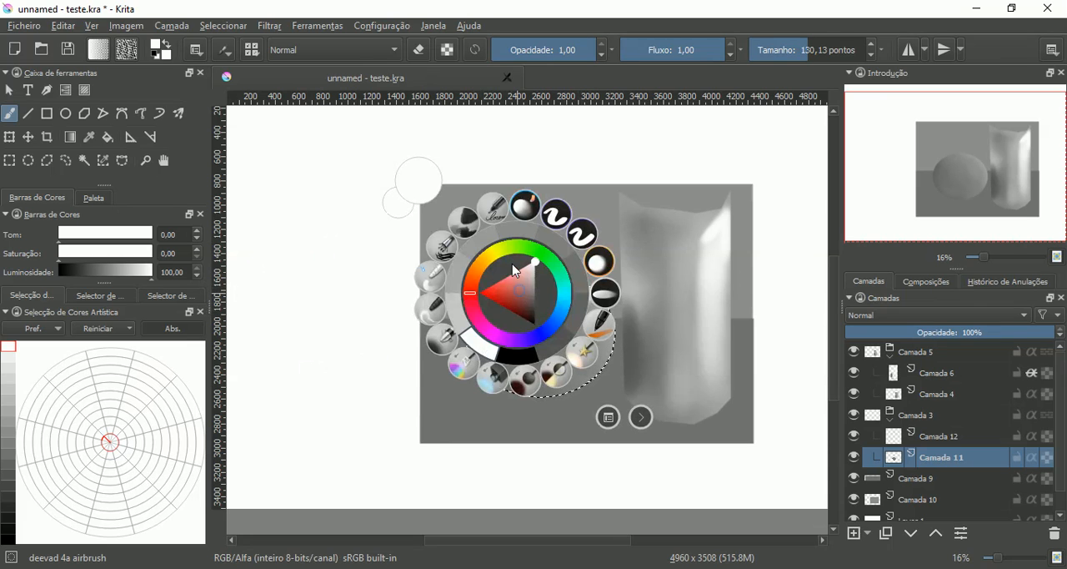
click(605, 294)
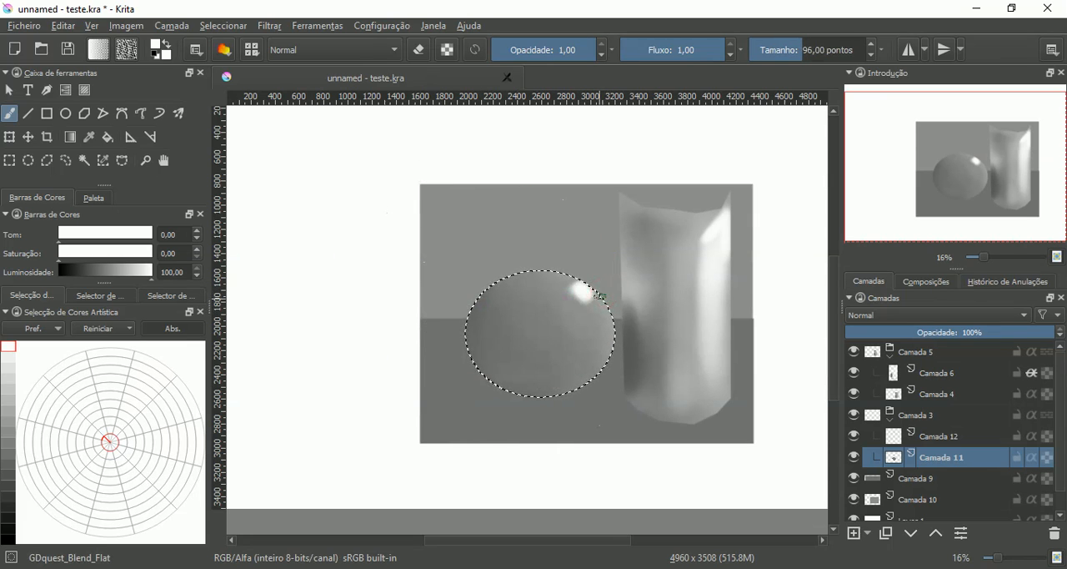
key(ctrl+plus)
key(ctrl+plus)
key(ctrl+plus)
key(ctrl+plus)
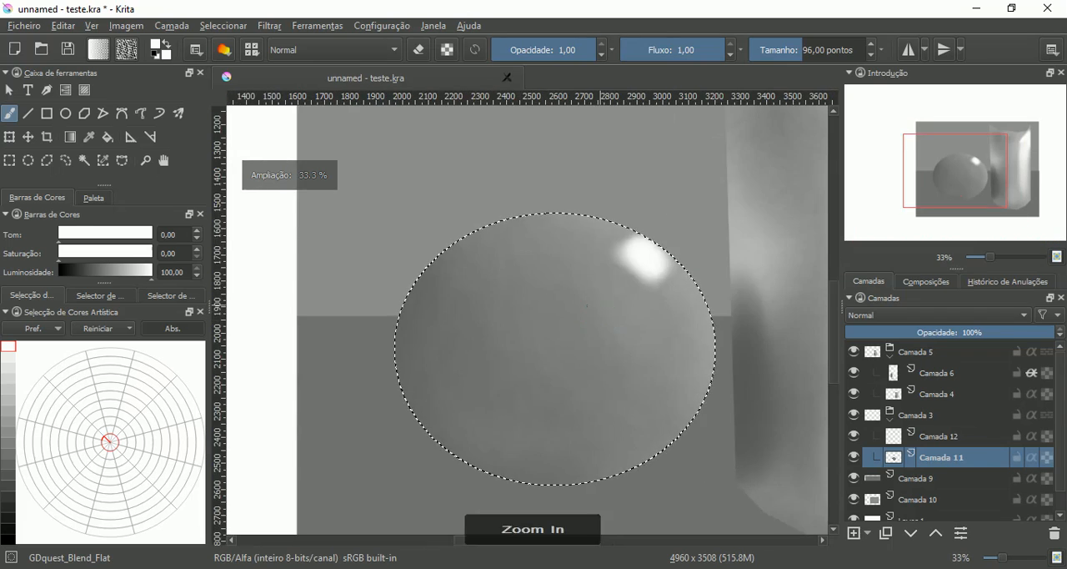
drag(641, 265, 539, 362)
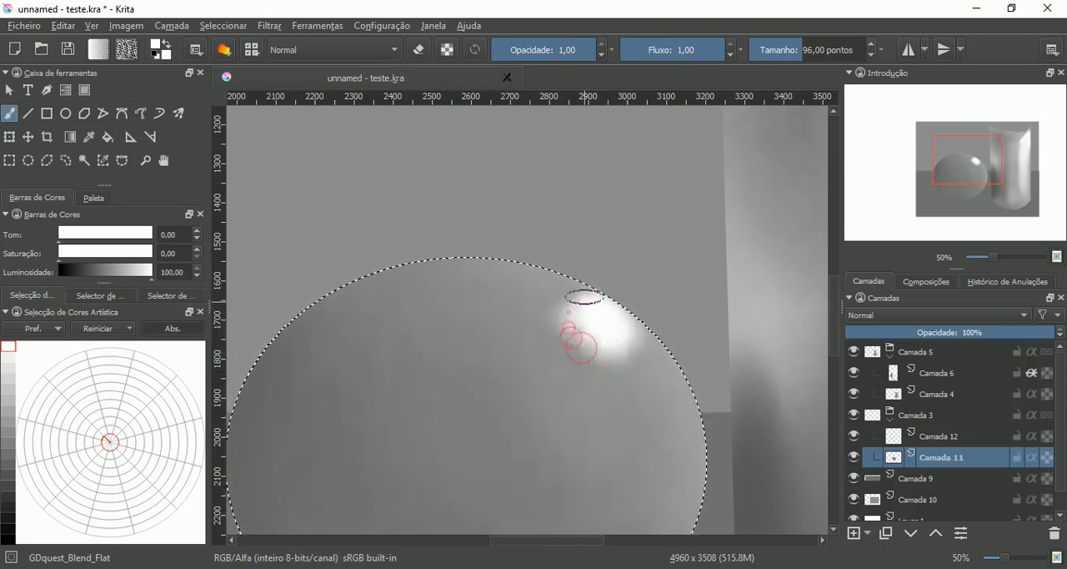
drag(586, 301, 576, 301)
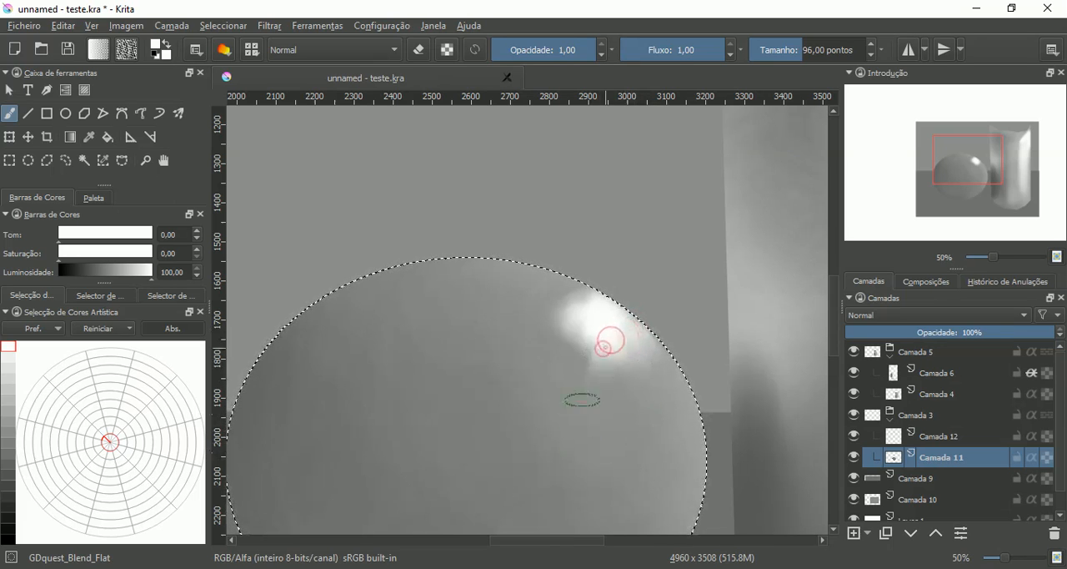
mouse_move(603, 343)
mouse_down()
mouse_move(555, 367)
mouse_move(551, 385)
mouse_up()
mouse_move(593, 325)
mouse_down()
mouse_move(546, 361)
mouse_move(576, 349)
mouse_up()
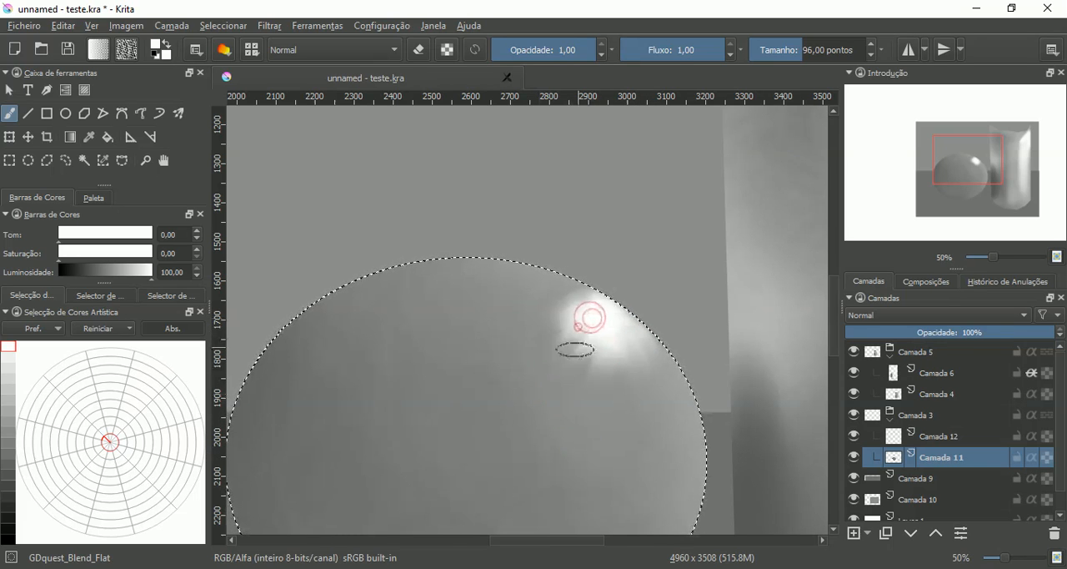
drag(590, 305, 544, 319)
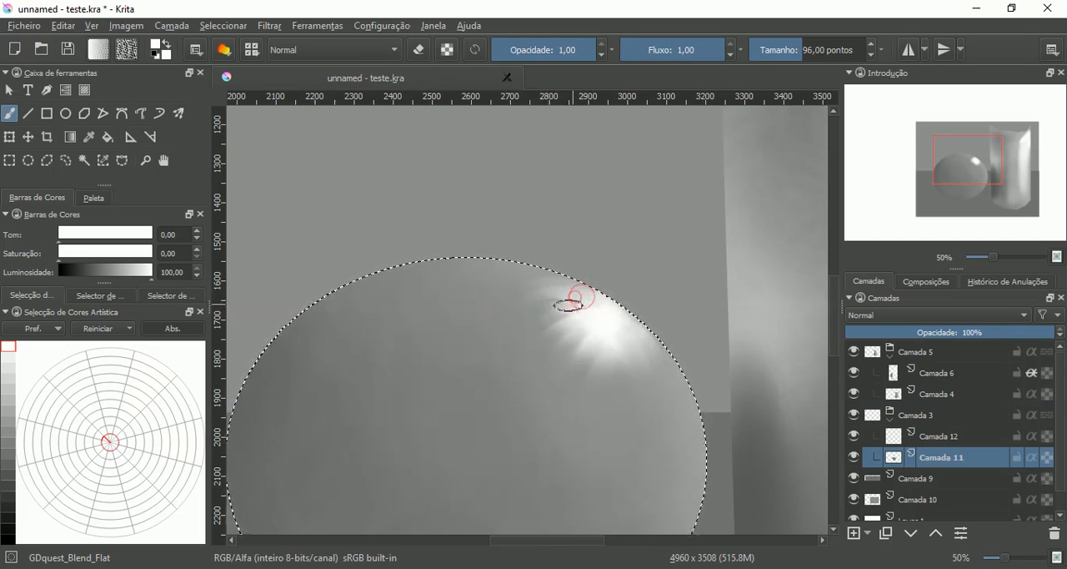
mouse_move(570, 302)
mouse_down()
mouse_move(523, 338)
mouse_move(575, 308)
mouse_move(548, 341)
mouse_move(572, 323)
mouse_move(558, 360)
mouse_move(569, 393)
mouse_up()
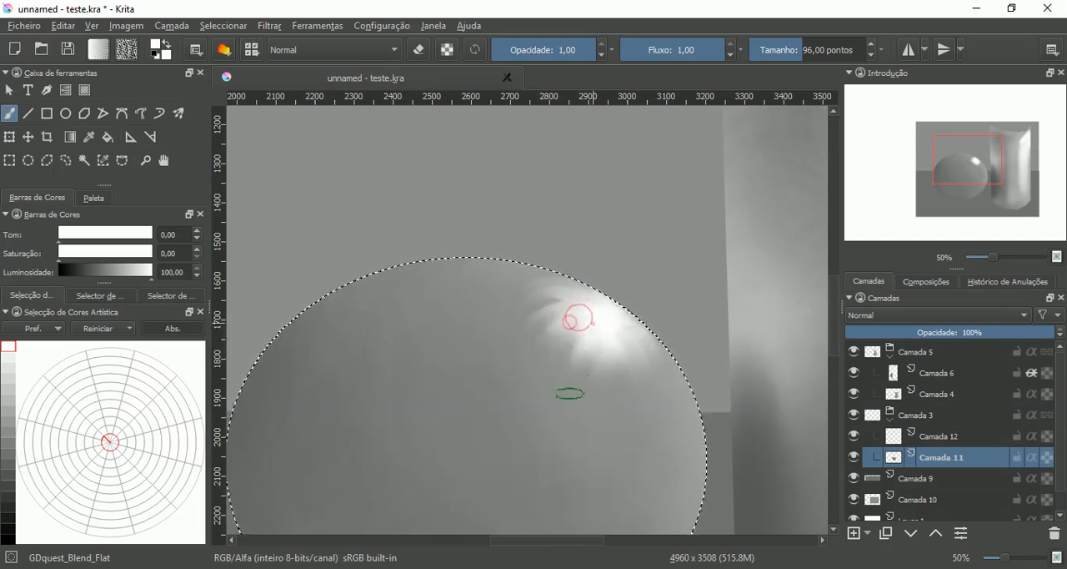
drag(570, 322, 563, 369)
drag(593, 323, 584, 372)
mouse_move(601, 346)
mouse_down()
mouse_move(589, 361)
mouse_move(612, 370)
mouse_move(582, 408)
mouse_move(576, 353)
mouse_move(574, 385)
mouse_up()
mouse_move(576, 351)
mouse_down()
mouse_move(525, 395)
mouse_move(541, 358)
mouse_up()
drag(572, 322, 566, 336)
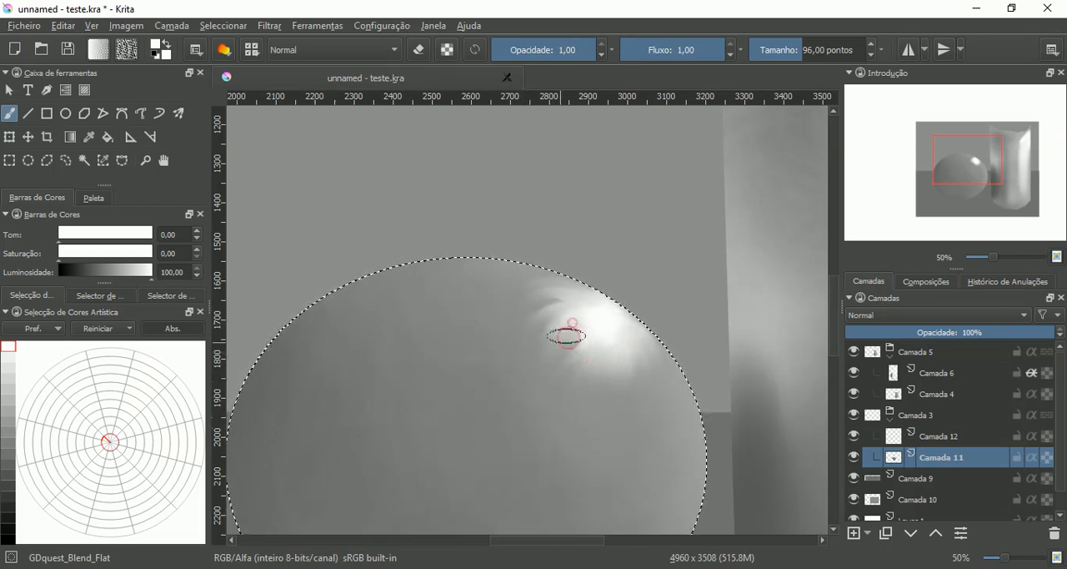
click(563, 297)
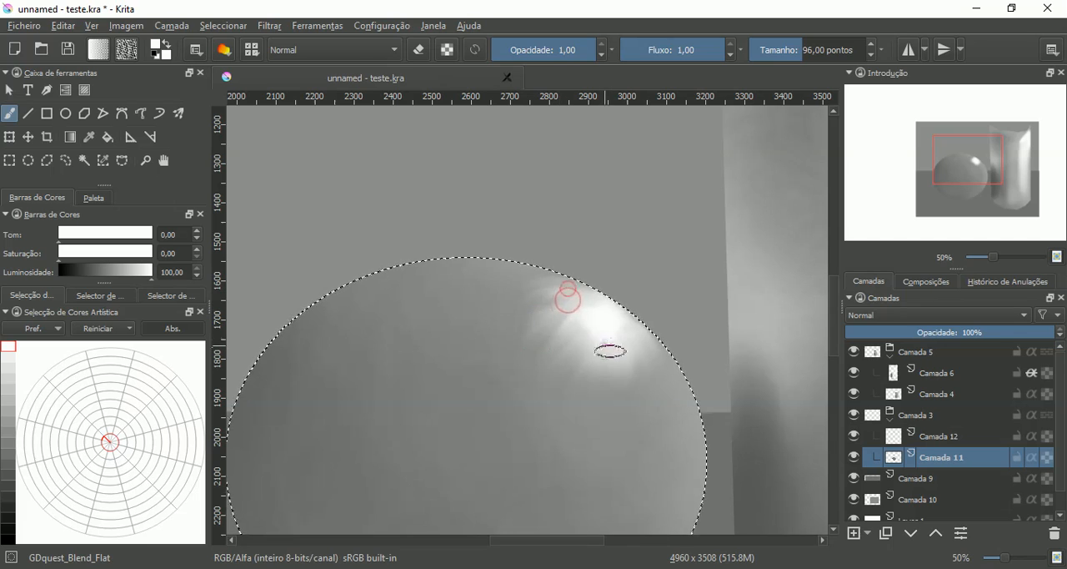
drag(636, 355, 631, 386)
drag(636, 327, 631, 331)
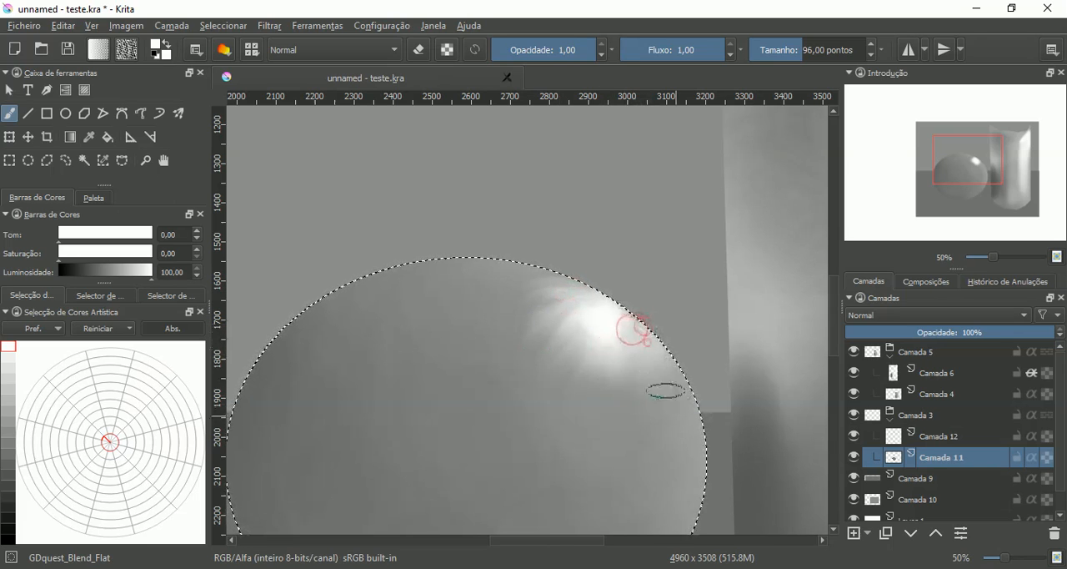
mouse_move(625, 386)
mouse_down()
mouse_move(623, 341)
mouse_move(605, 385)
mouse_up()
drag(623, 342, 597, 385)
drag(605, 348, 560, 408)
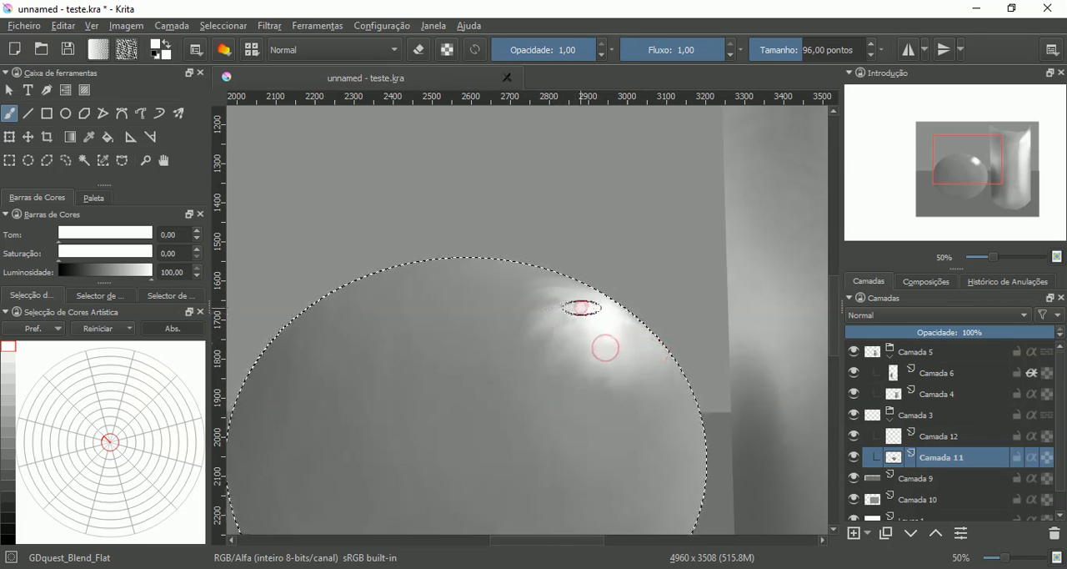
drag(591, 305, 479, 335)
drag(560, 280, 488, 341)
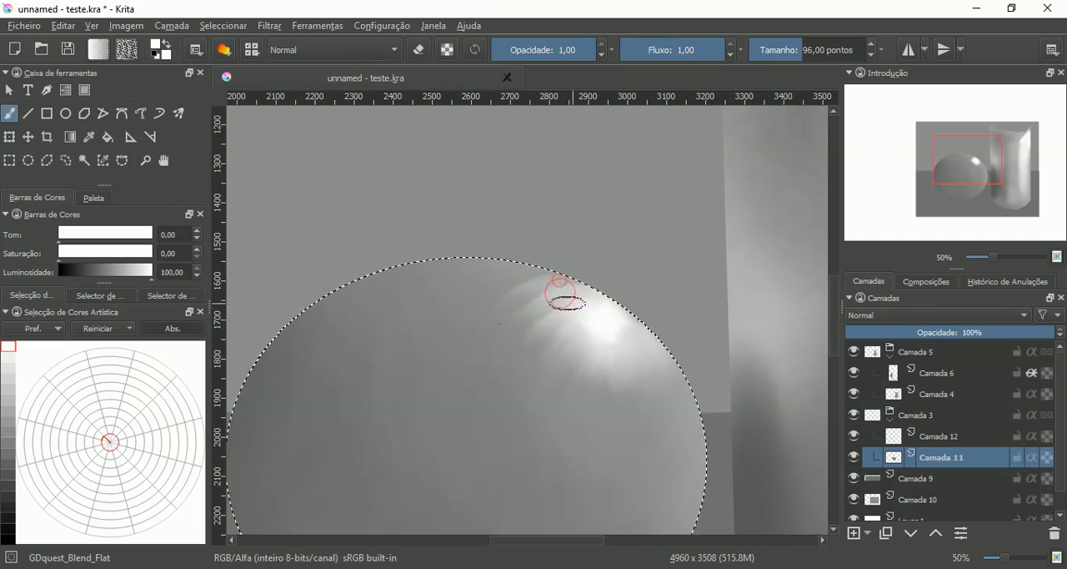
drag(566, 302, 544, 348)
drag(564, 328, 531, 404)
drag(609, 354, 608, 388)
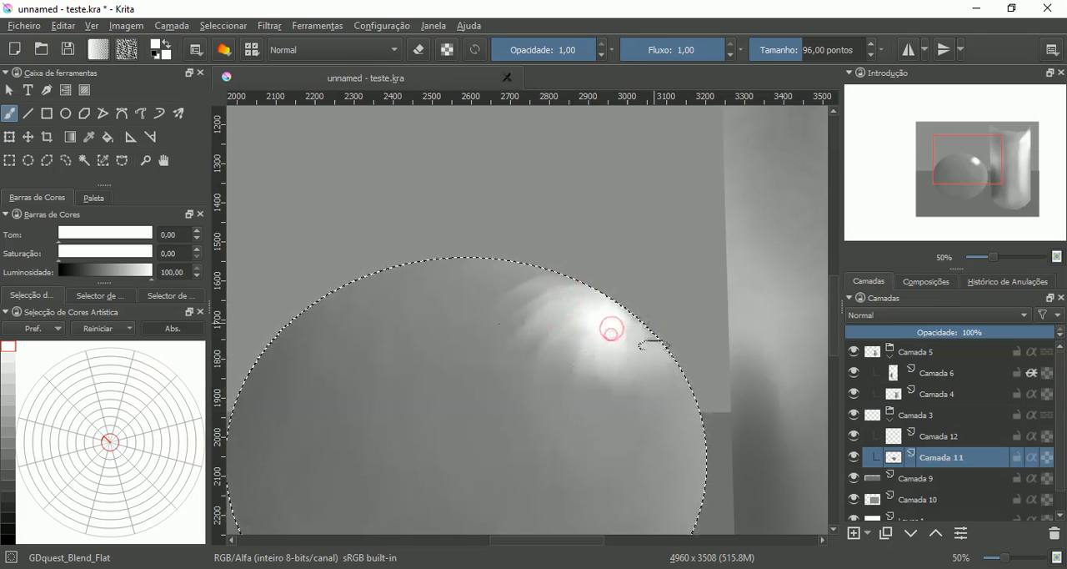
mouse_move(609, 333)
mouse_down()
mouse_move(624, 376)
mouse_move(584, 362)
mouse_up()
drag(599, 323, 592, 318)
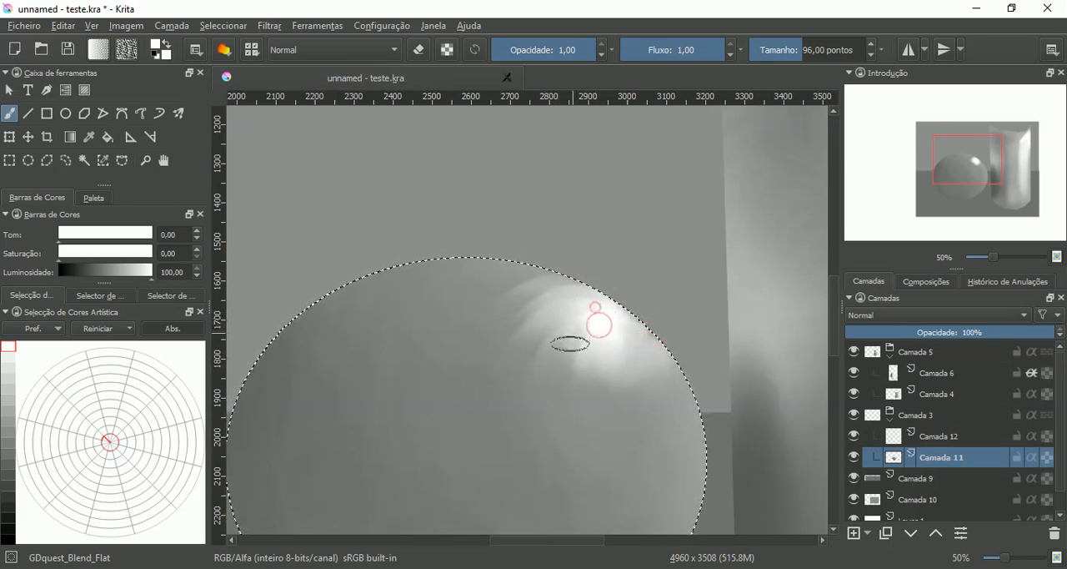
- Soften the streaks around the sphere's highlight with the GDquest_FX_Blur brush at 125 and 264.47 points
right_click(556, 378)
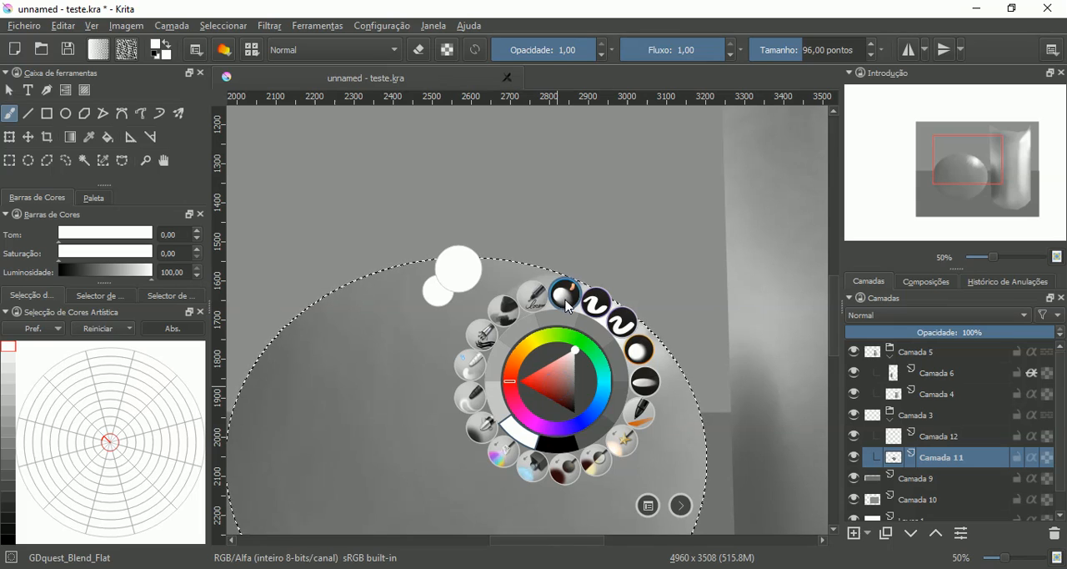
click(642, 357)
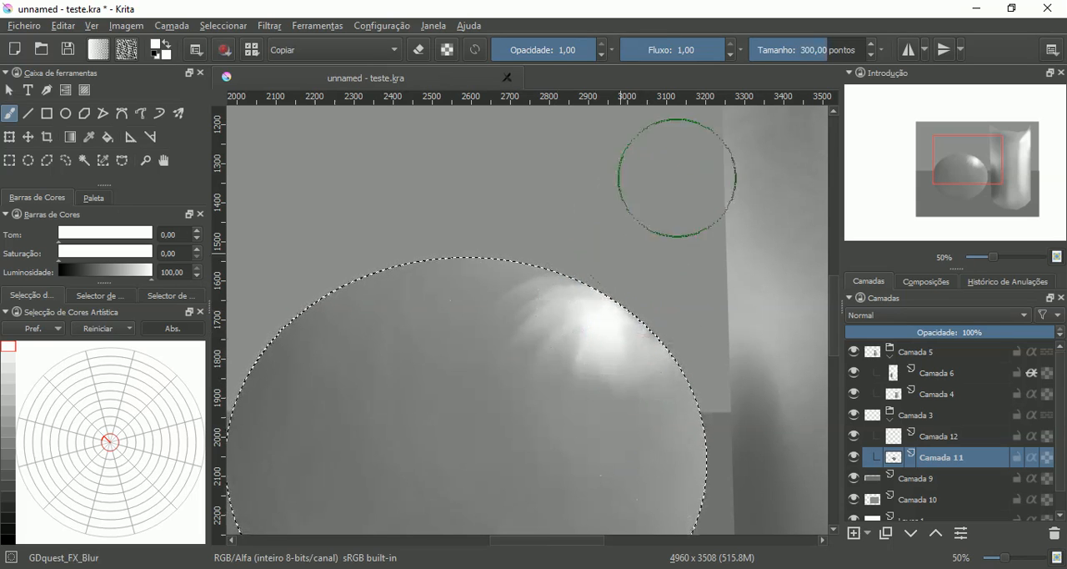
click(809, 56)
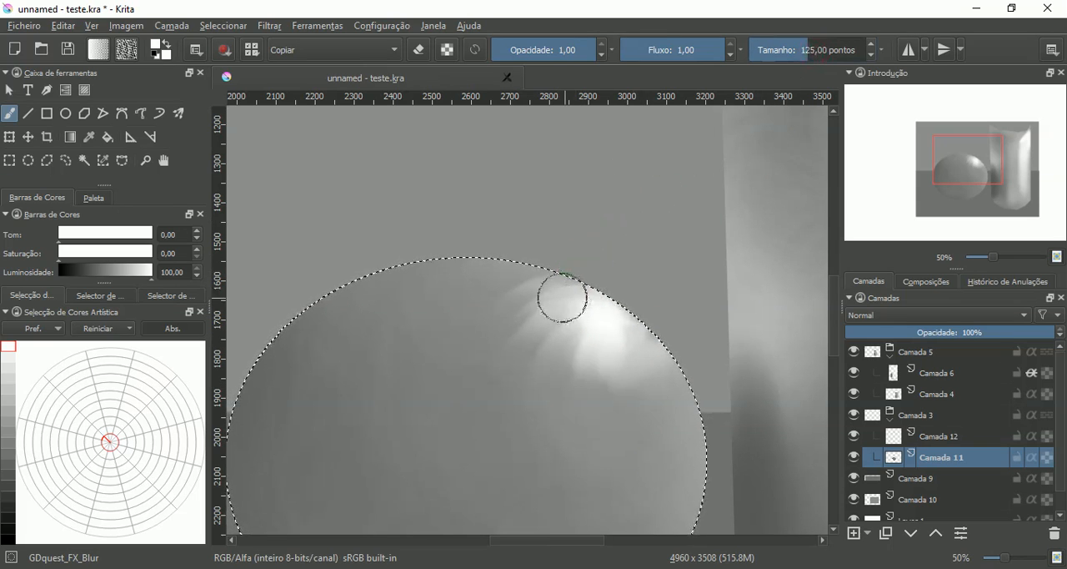
mouse_move(551, 290)
mouse_down()
mouse_move(545, 308)
mouse_move(529, 309)
mouse_move(536, 298)
mouse_move(523, 291)
mouse_move(552, 282)
mouse_up()
click(823, 55)
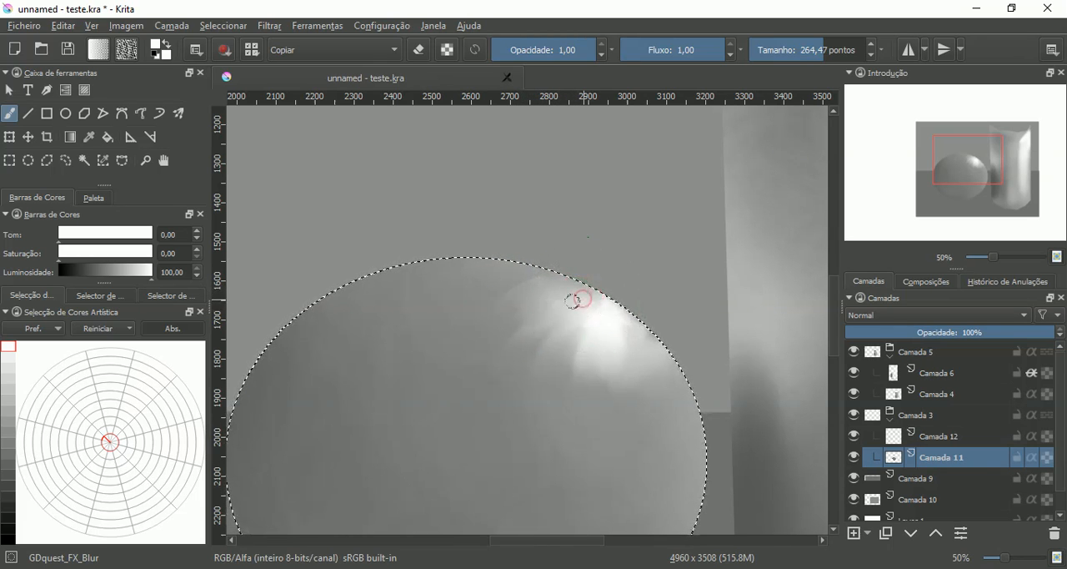
mouse_move(563, 304)
mouse_down()
mouse_move(531, 282)
mouse_move(513, 303)
mouse_move(517, 339)
mouse_move(548, 335)
mouse_move(562, 318)
mouse_move(570, 362)
mouse_move(627, 390)
mouse_move(657, 366)
mouse_move(641, 327)
mouse_move(630, 377)
mouse_move(606, 381)
mouse_move(582, 349)
mouse_move(562, 349)
mouse_move(553, 331)
mouse_move(594, 294)
mouse_move(524, 306)
mouse_move(581, 300)
mouse_up()
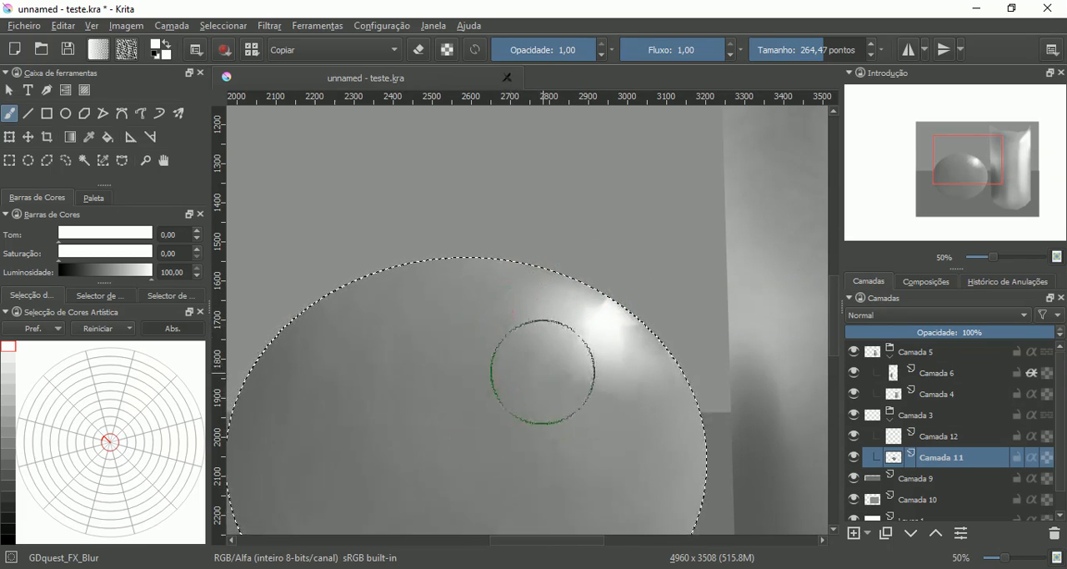
key(minus)
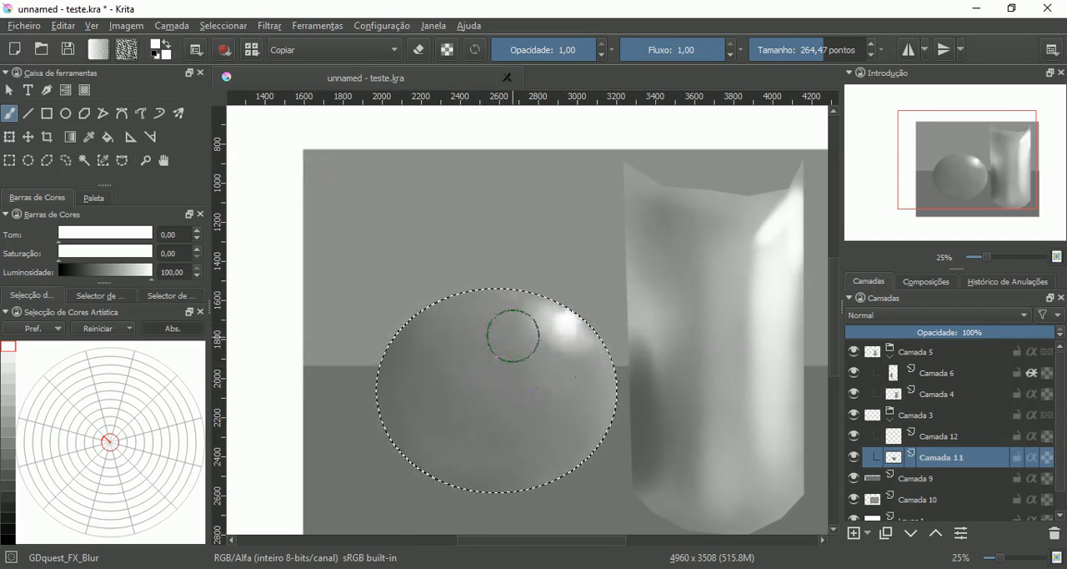
mouse_move(577, 363)
mouse_down()
mouse_move(539, 343)
mouse_move(550, 353)
mouse_up()
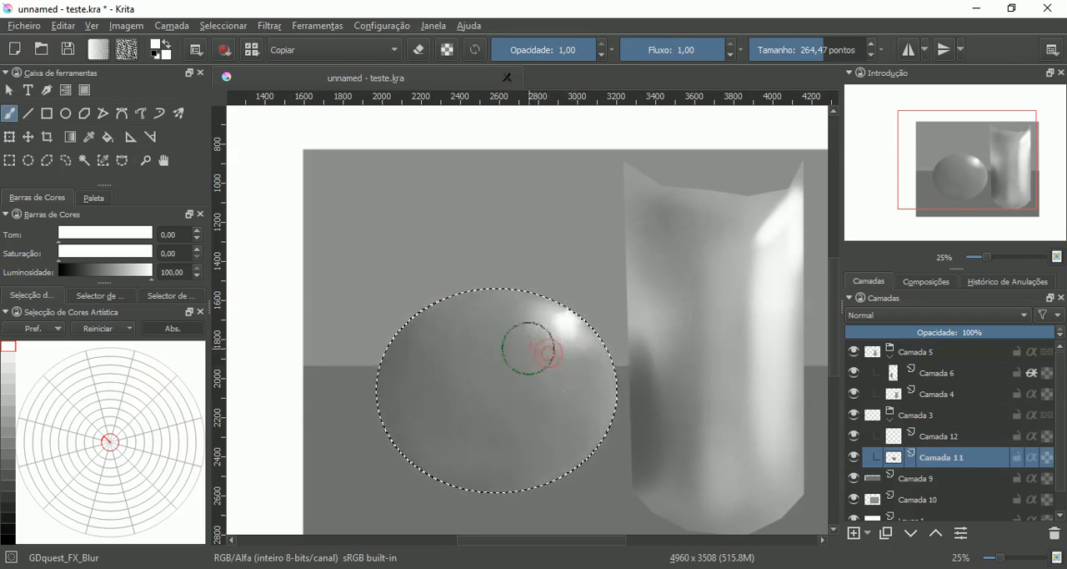
- Darken a diagonal band from the sphere's upper left to its lower middle with the deevad 4a airbrush at 240.20 points, gray luminosity 33
right_click(510, 329)
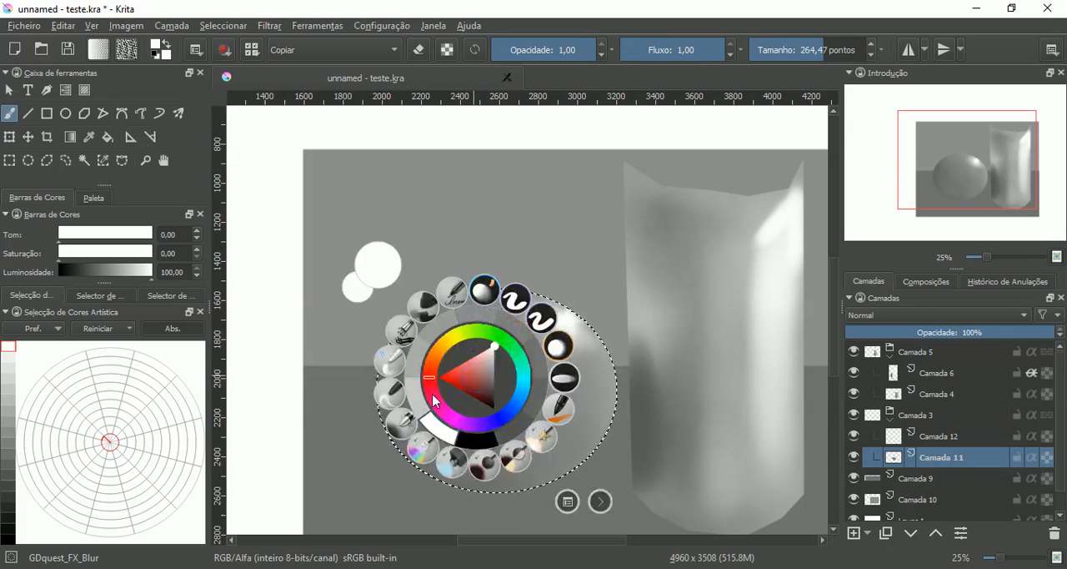
click(407, 429)
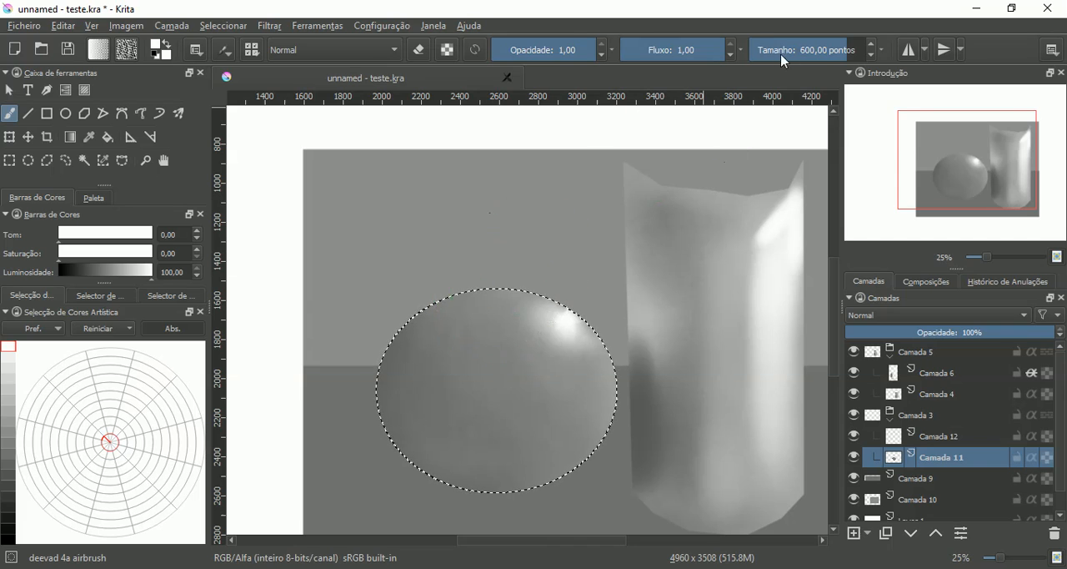
drag(817, 58, 823, 48)
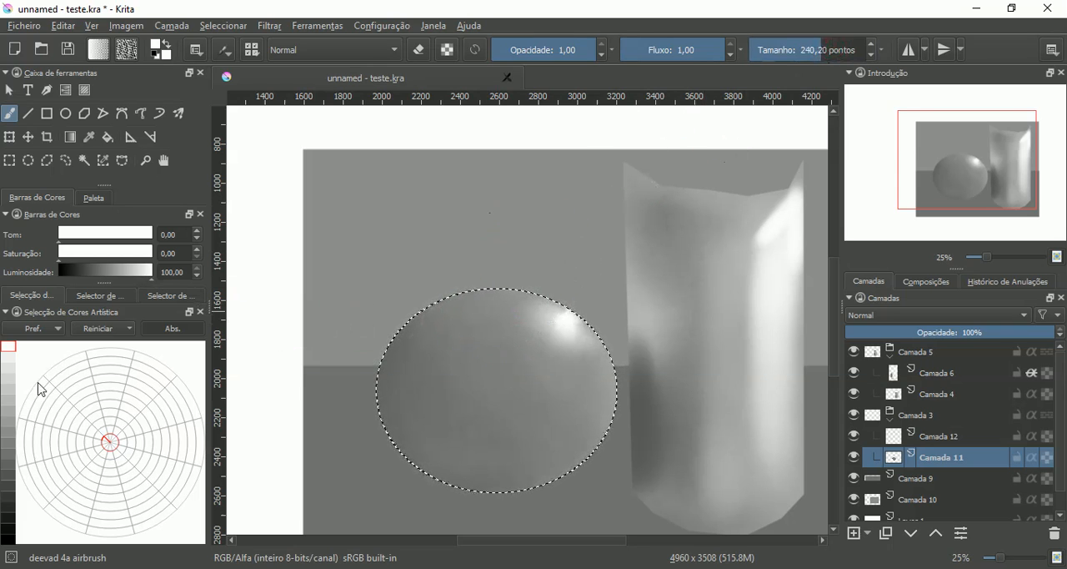
click(10, 480)
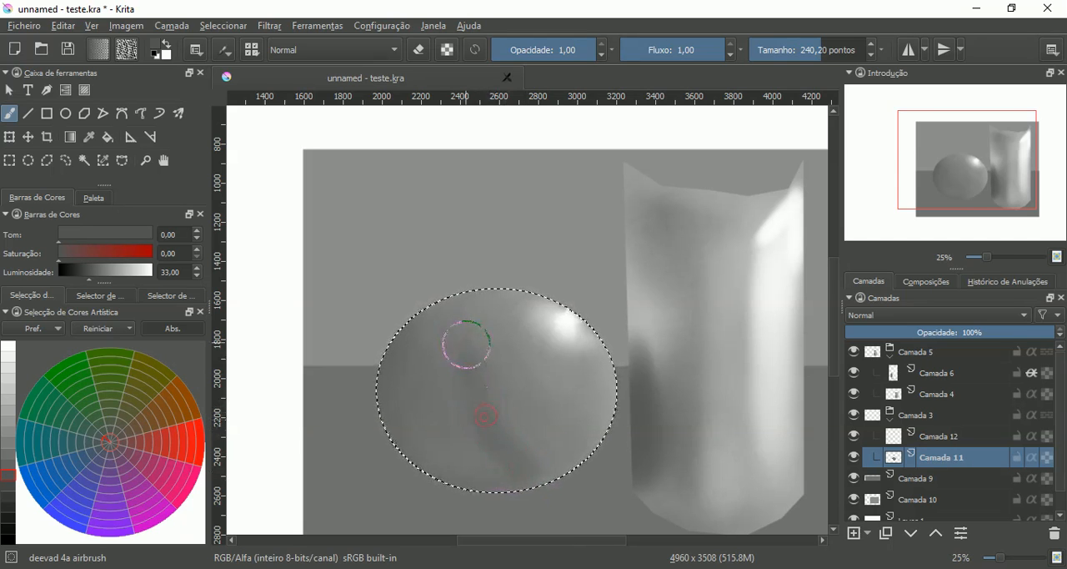
mouse_move(465, 352)
mouse_down()
mouse_move(486, 431)
mouse_move(546, 476)
mouse_up()
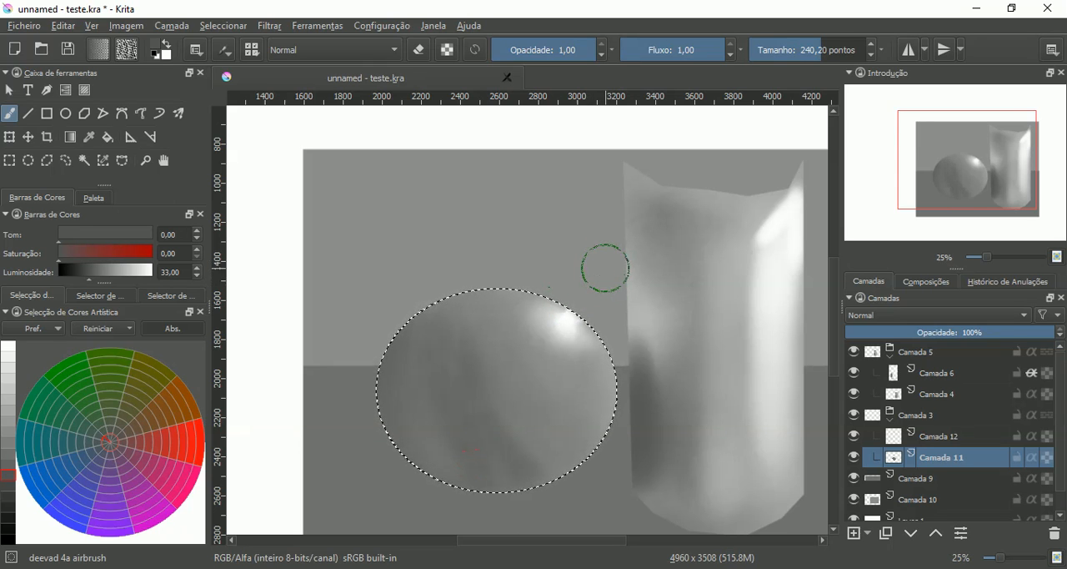
- Clear the elliptical selection and activate Camada 12 with alpha inheritance on and gray at luminosity 21
key(ctrl+minus)
mouse_move(654, 336)
mouse_down()
mouse_move(562, 332)
mouse_move(575, 330)
mouse_up()
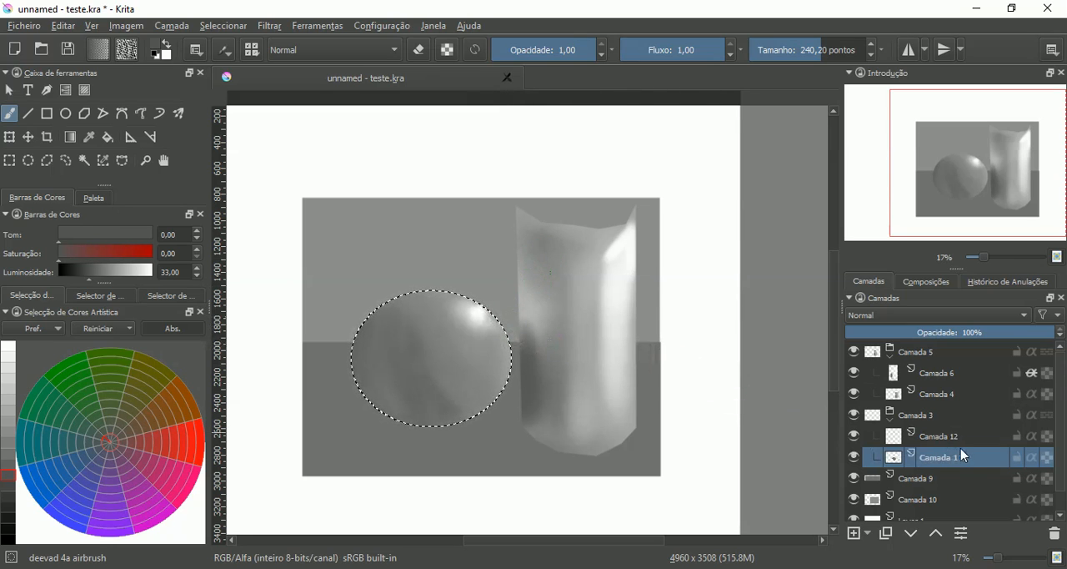
click(1032, 435)
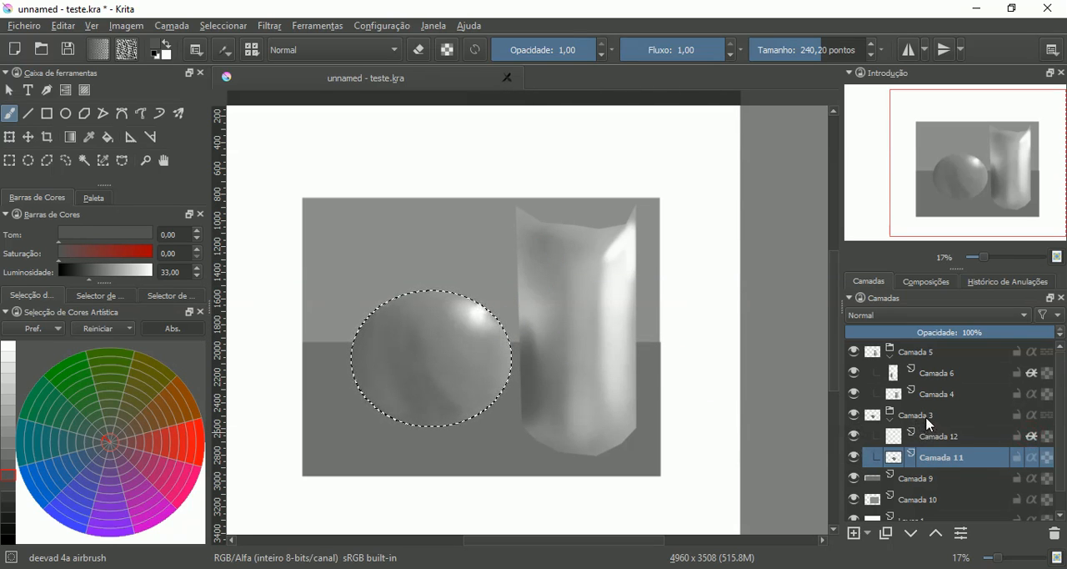
key(ctrl+shift+a)
click(907, 432)
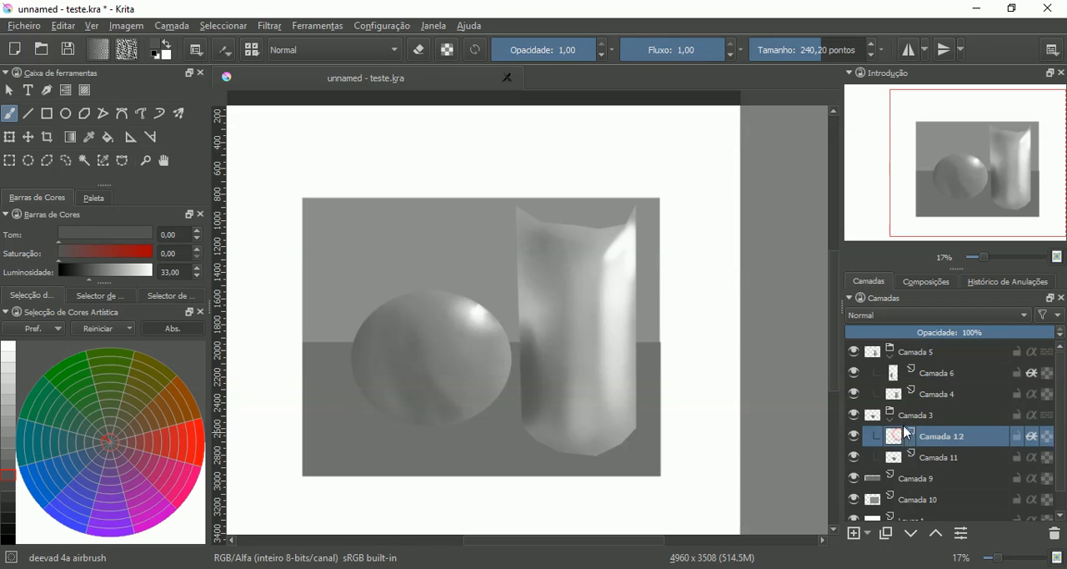
key(ctrl+s)
click(7, 497)
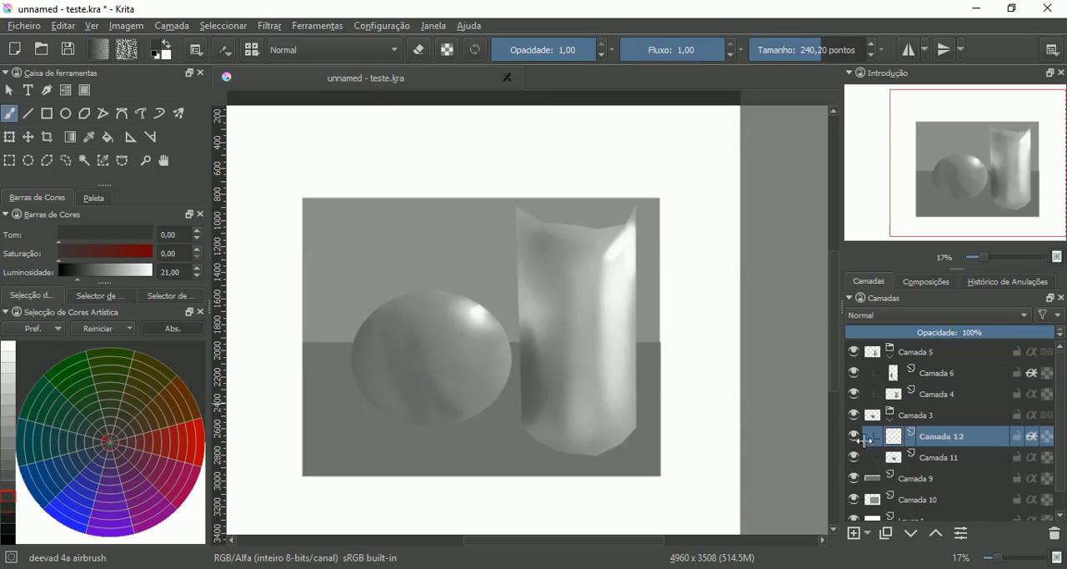
- Create a group layer above Camada 10 and move Camada 10 into it, keeping the group below Camada 9
scroll(1061, 488, down, 1)
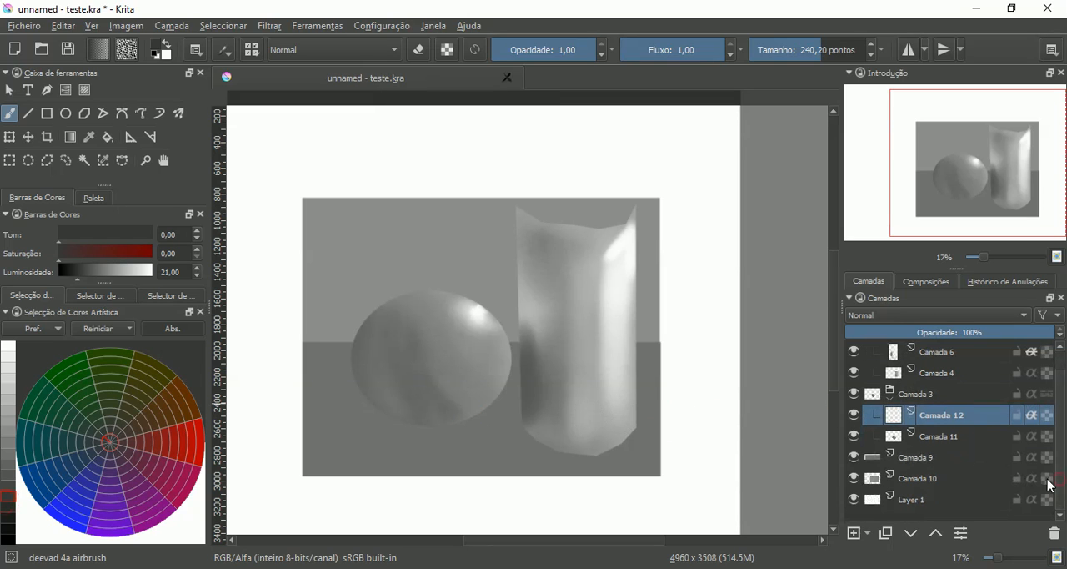
click(929, 477)
click(855, 479)
click(855, 479)
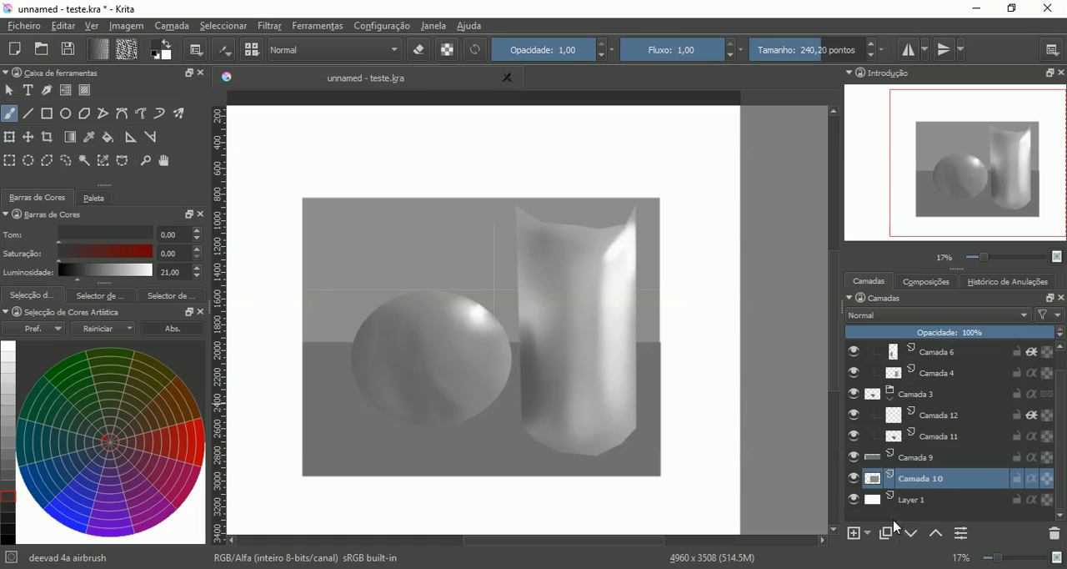
click(868, 534)
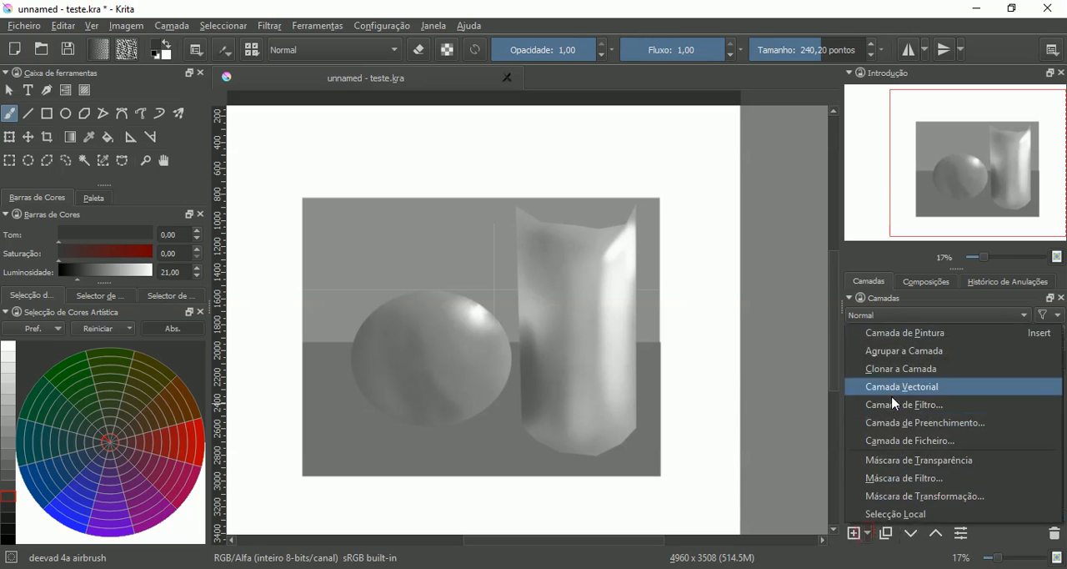
click(911, 360)
click(872, 499)
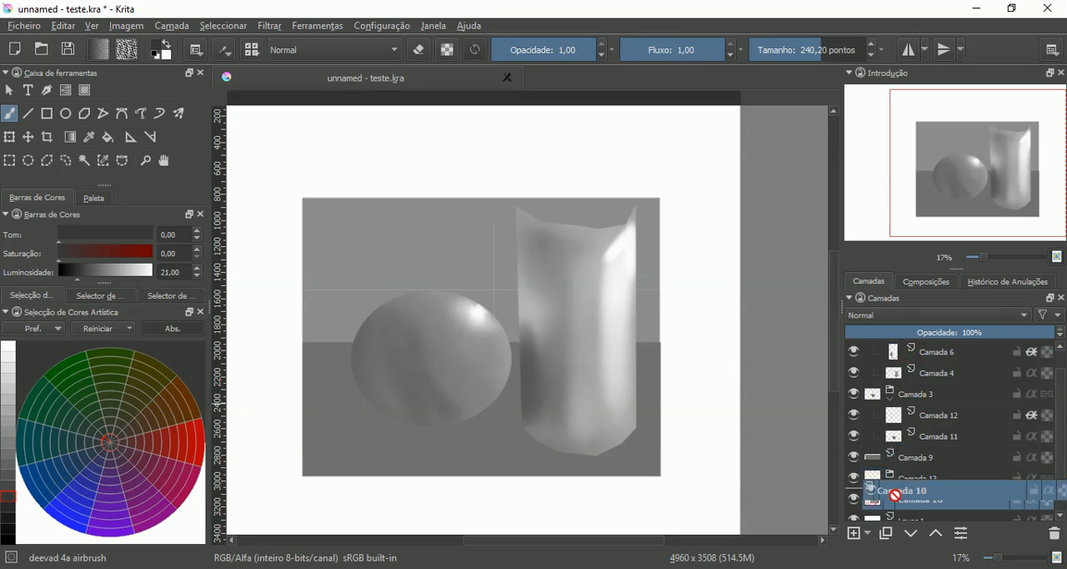
drag(907, 476, 907, 477)
click(890, 483)
click(898, 480)
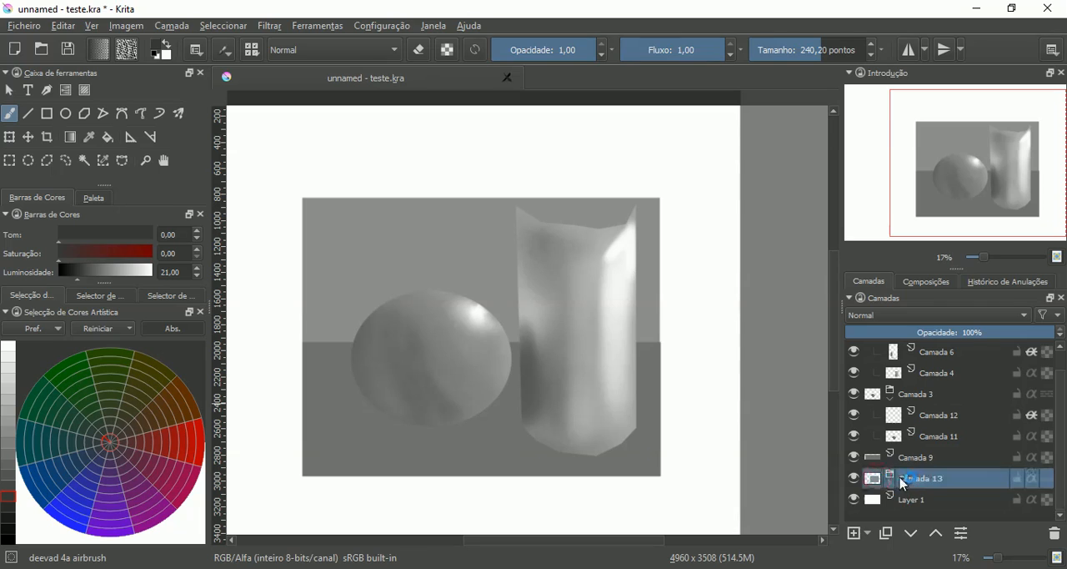
click(936, 532)
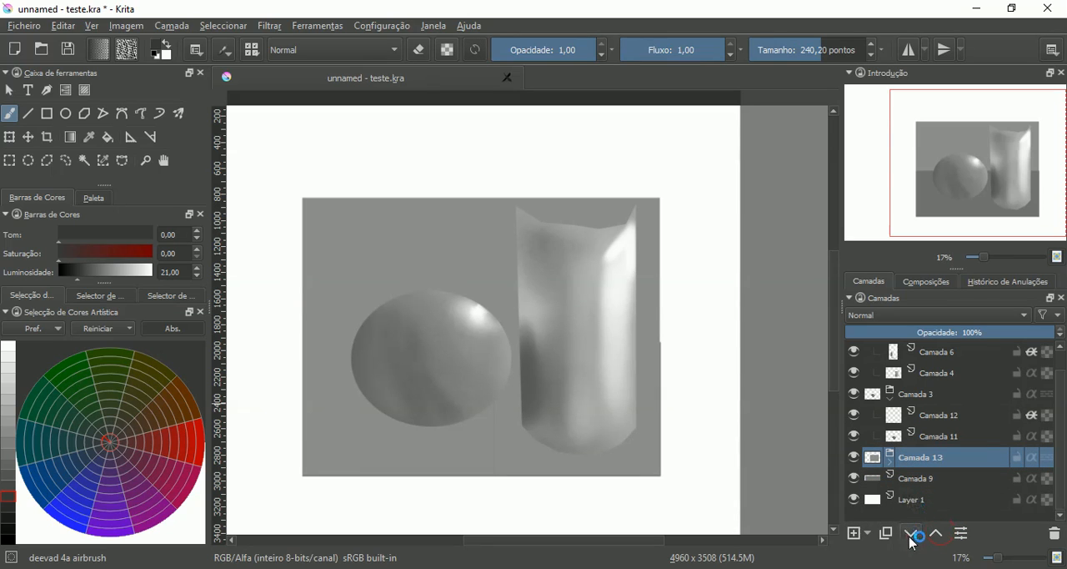
click(913, 535)
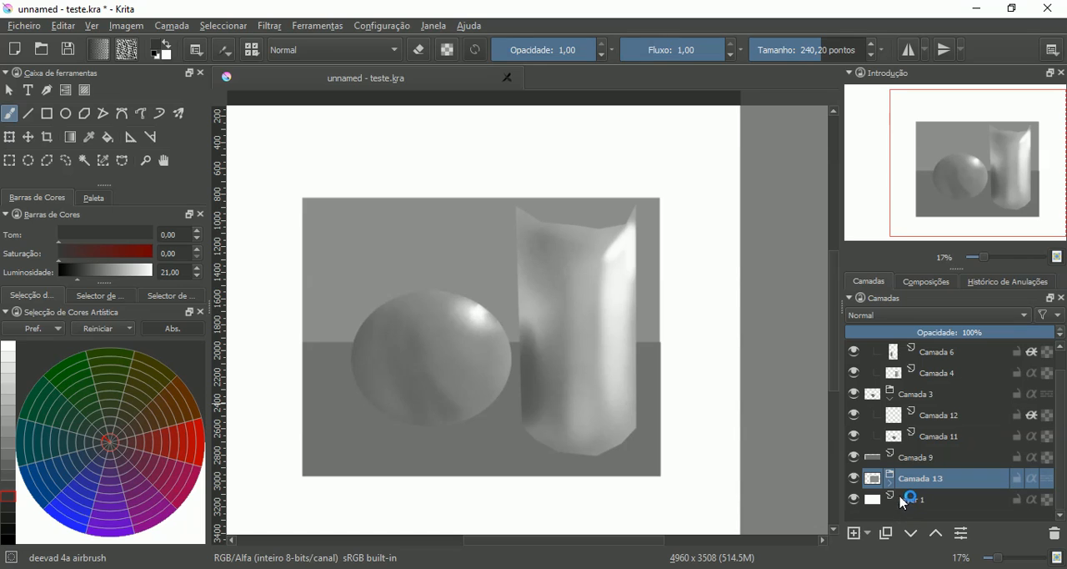
- Add a paint layer with alpha inheritance above Camada 10 inside the group
click(889, 482)
click(903, 499)
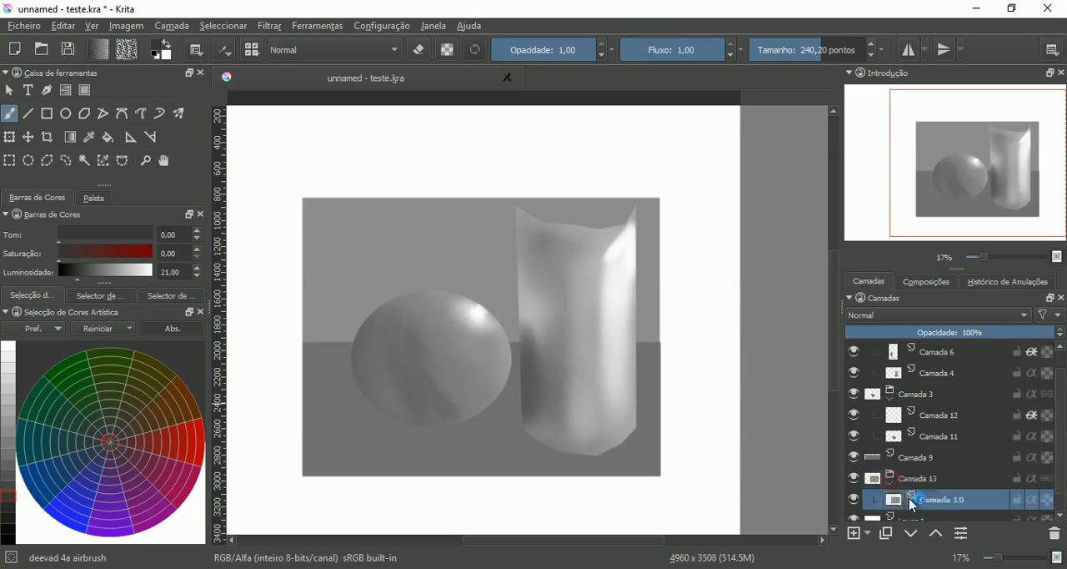
click(857, 534)
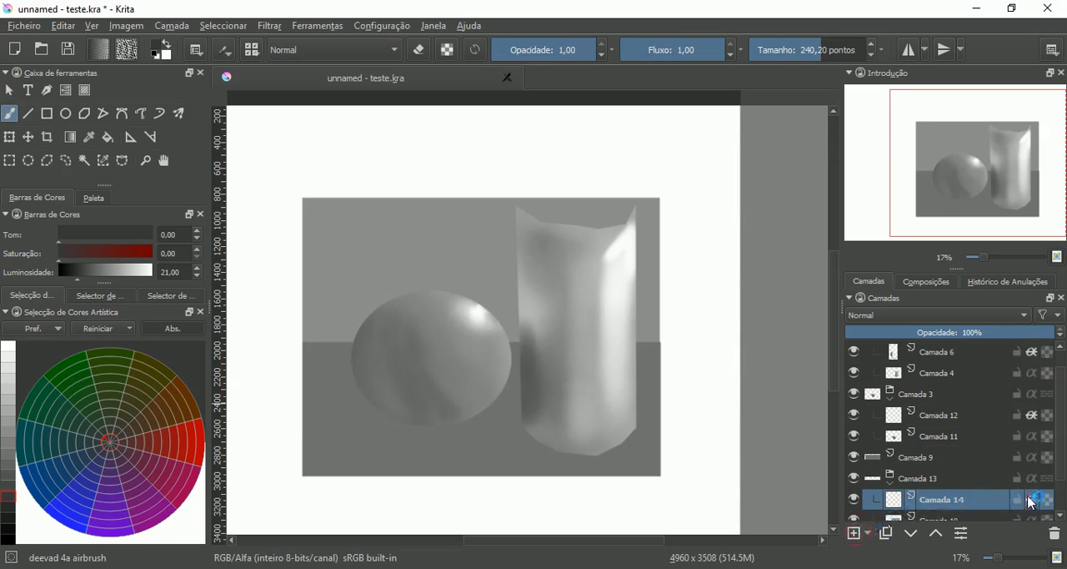
- Airbrush soft shadows on the wall beside the sphere and cylinder's left edge with gray luminosity 16 at 346.98 points
click(10, 504)
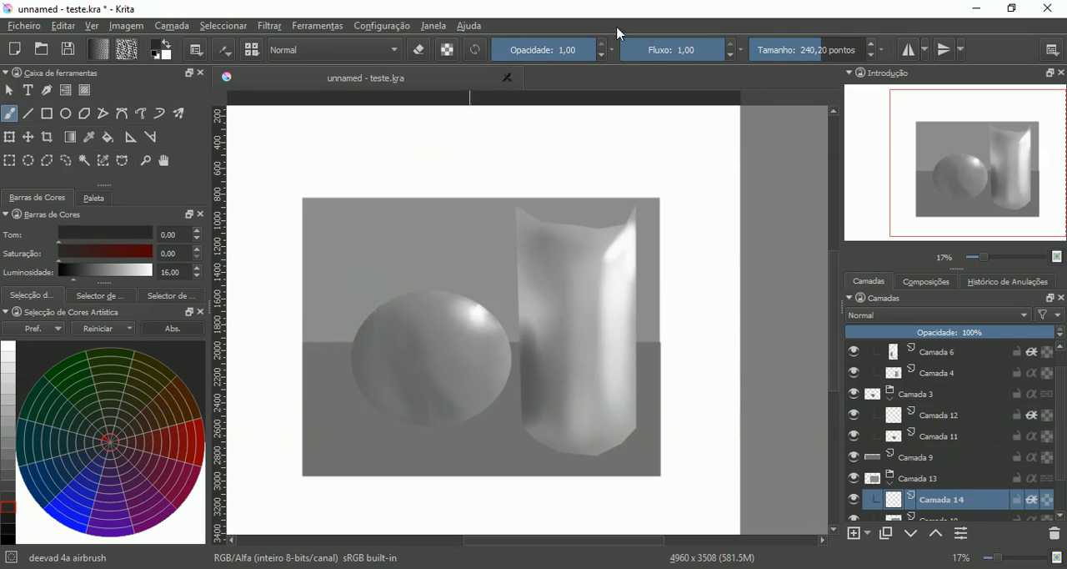
drag(820, 58, 832, 53)
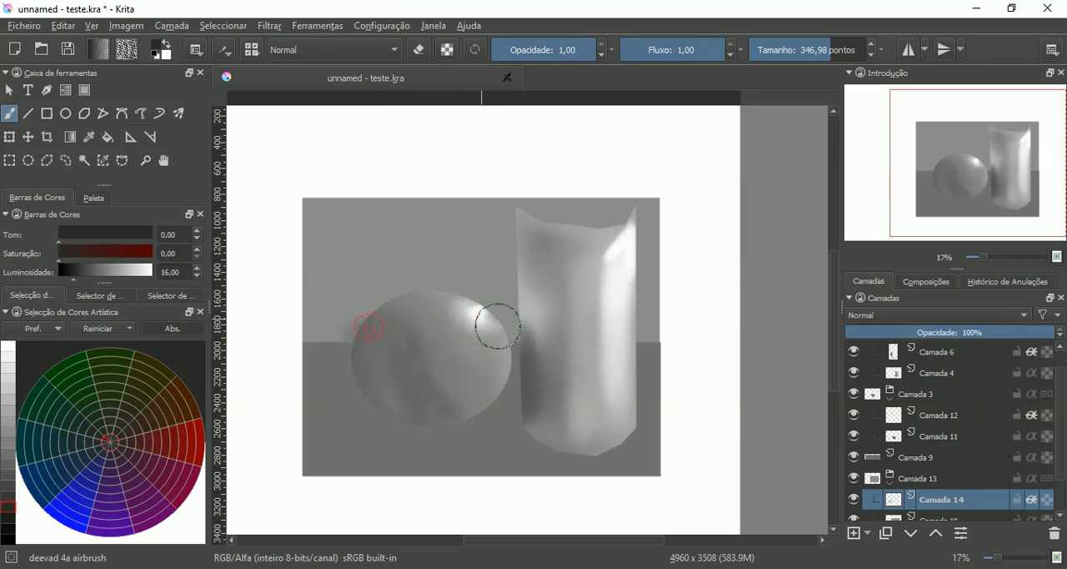
drag(520, 325, 519, 321)
drag(518, 276, 517, 326)
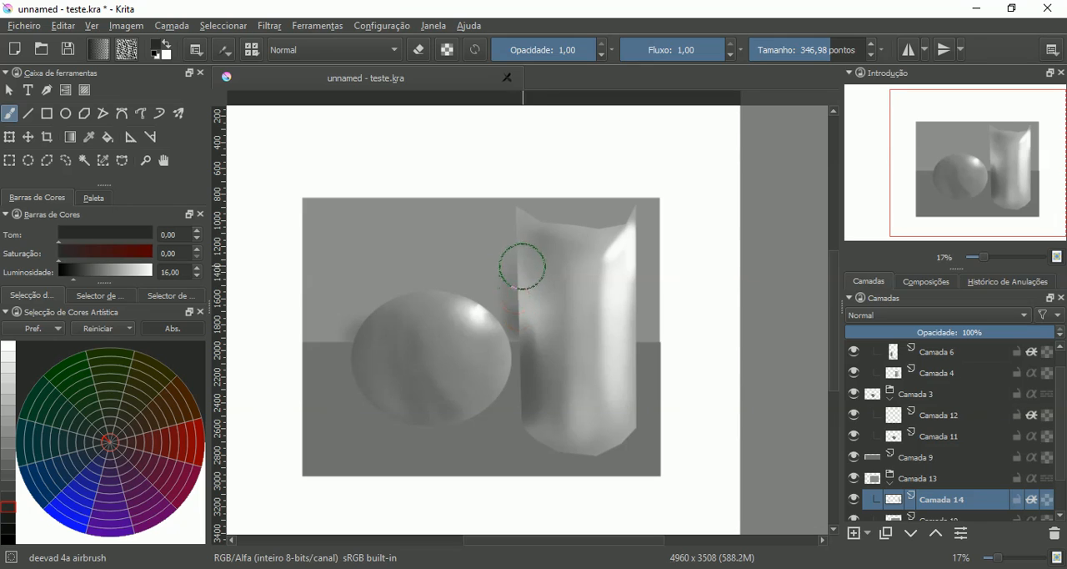
key(ctrl+z)
key(ctrl+z)
key(ctrl+z)
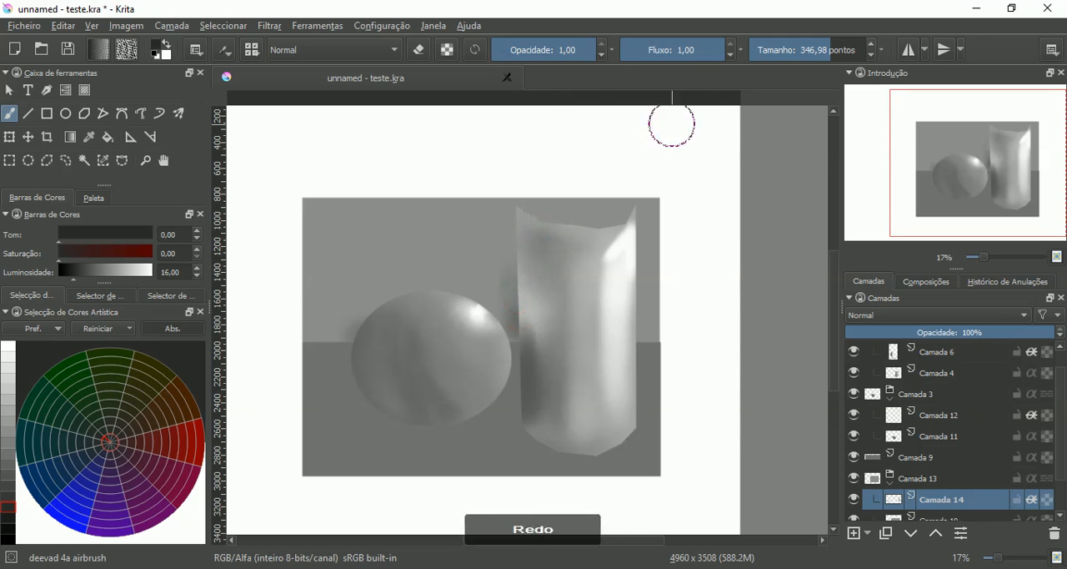
key(ctrl+shift+z)
key(ctrl+shift+z)
key(ctrl+shift+z)
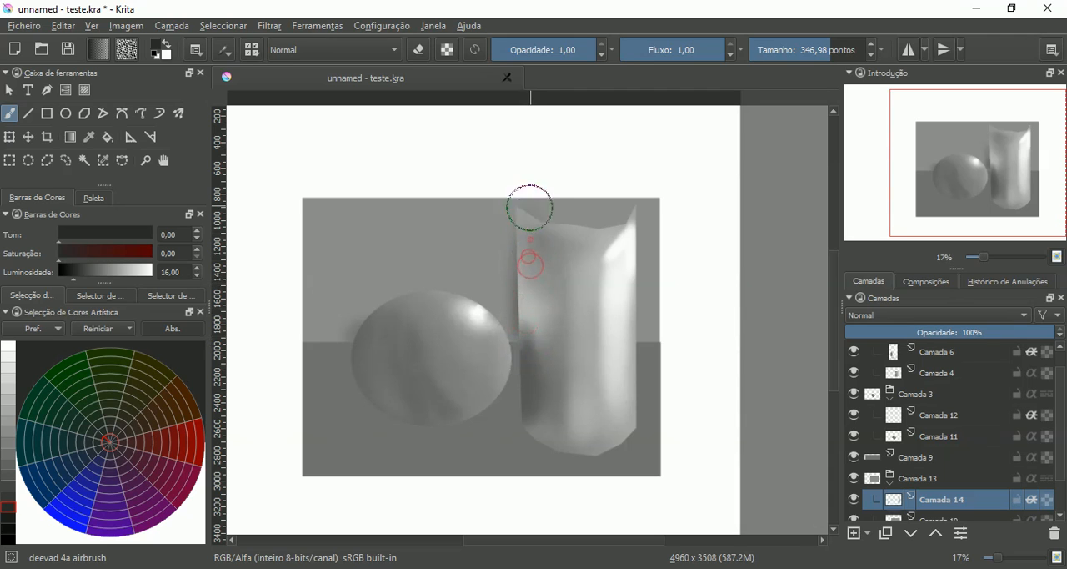
- Airbrush a soft dark shadow on the wall behind the cylinder's top edge and upper right corner
mouse_move(532, 203)
mouse_down()
mouse_move(599, 235)
mouse_move(645, 220)
mouse_move(610, 238)
mouse_move(644, 205)
mouse_move(631, 284)
mouse_move(617, 257)
mouse_move(616, 313)
mouse_move(628, 247)
mouse_move(620, 318)
mouse_move(626, 245)
mouse_move(615, 324)
mouse_move(628, 252)
mouse_move(620, 320)
mouse_move(619, 225)
mouse_move(652, 214)
mouse_up()
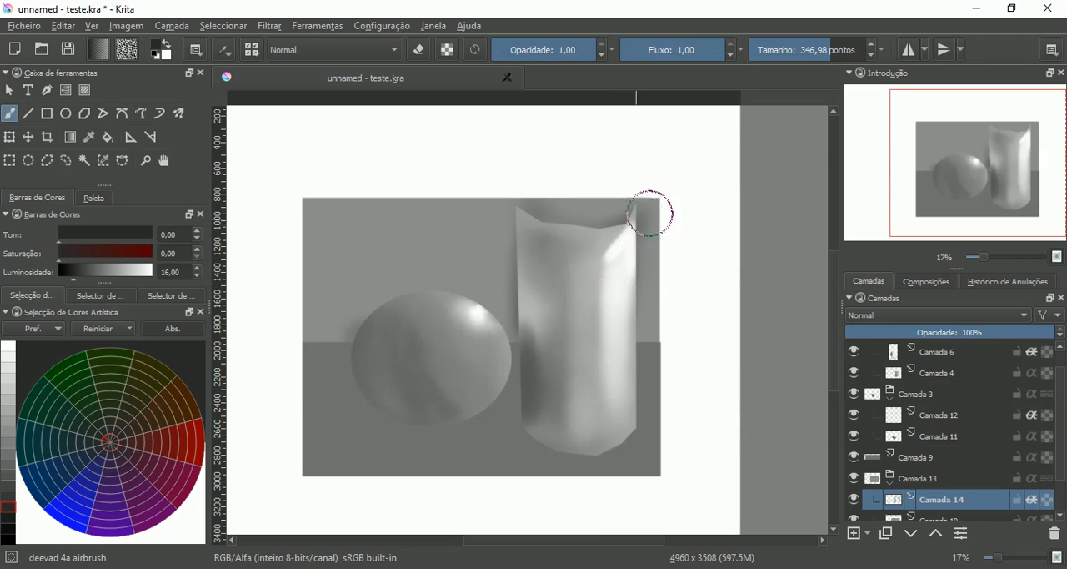
key(ctrl+shift+z)
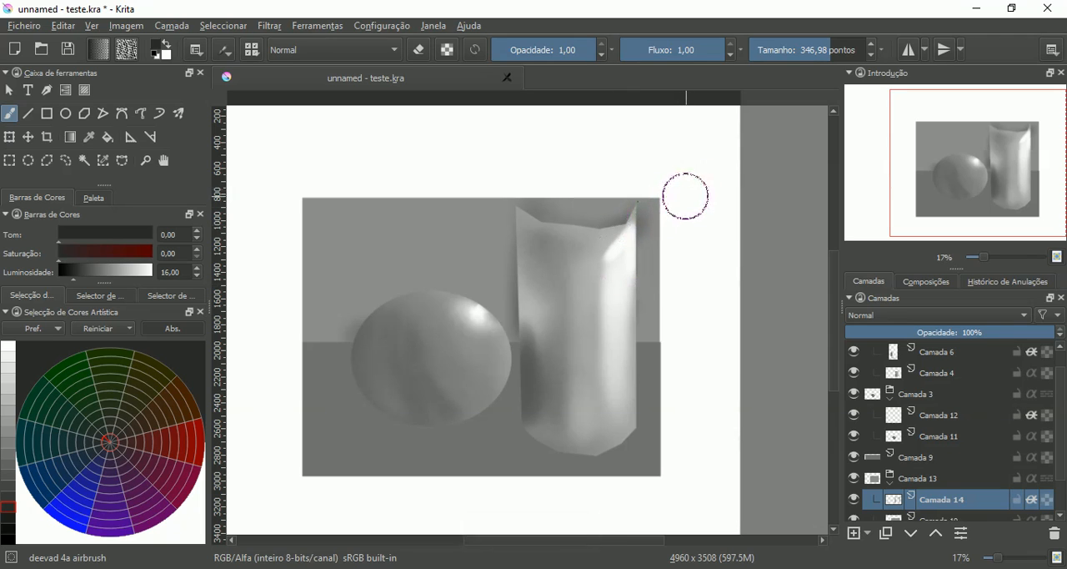
key(ctrl+z)
key(ctrl+z)
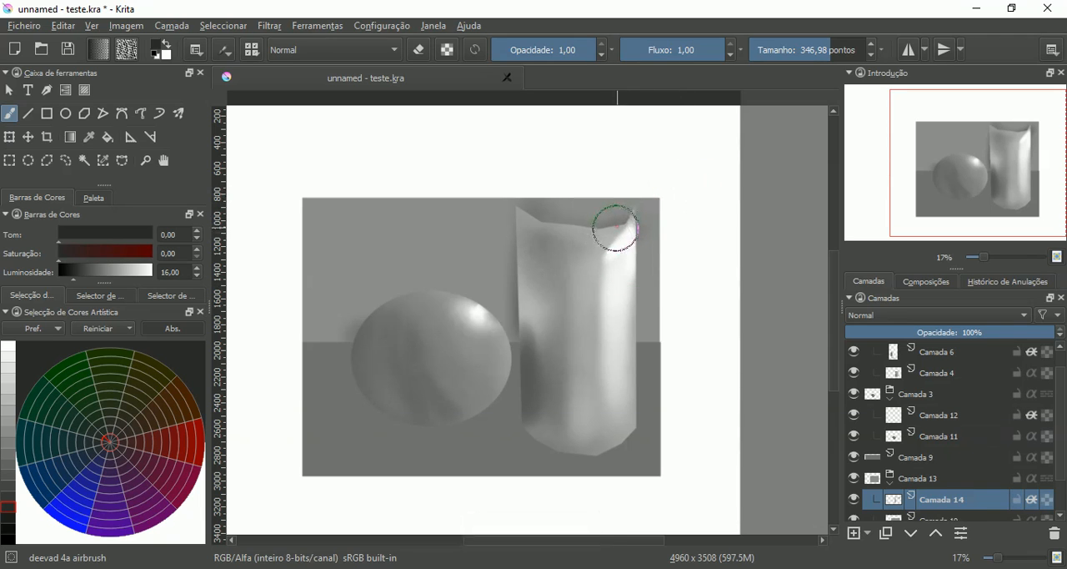
mouse_move(617, 227)
mouse_down()
mouse_move(533, 221)
mouse_move(519, 245)
mouse_move(516, 216)
mouse_move(519, 283)
mouse_move(518, 210)
mouse_move(521, 270)
mouse_move(536, 257)
mouse_move(535, 332)
mouse_move(538, 229)
mouse_move(575, 248)
mouse_move(556, 231)
mouse_move(557, 251)
mouse_move(532, 258)
mouse_move(579, 243)
mouse_move(569, 233)
mouse_move(609, 231)
mouse_up()
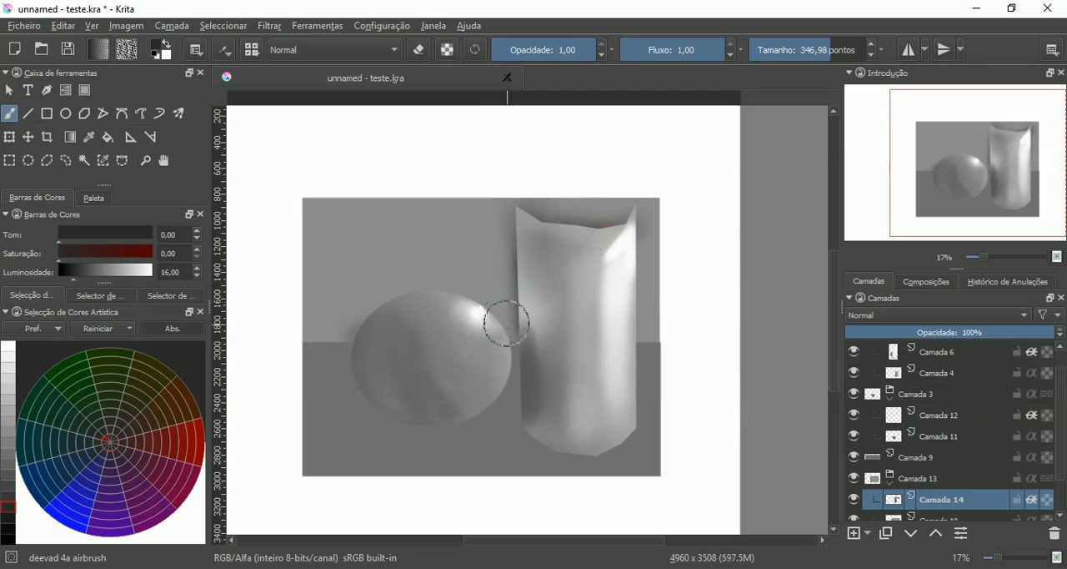
- Darken the wall around the sphere's upper edge and in the gap between the sphere and the cylinder
mouse_move(506, 322)
mouse_down()
mouse_move(489, 341)
mouse_move(478, 314)
mouse_move(451, 305)
mouse_move(377, 317)
mouse_move(365, 344)
mouse_move(379, 390)
mouse_up()
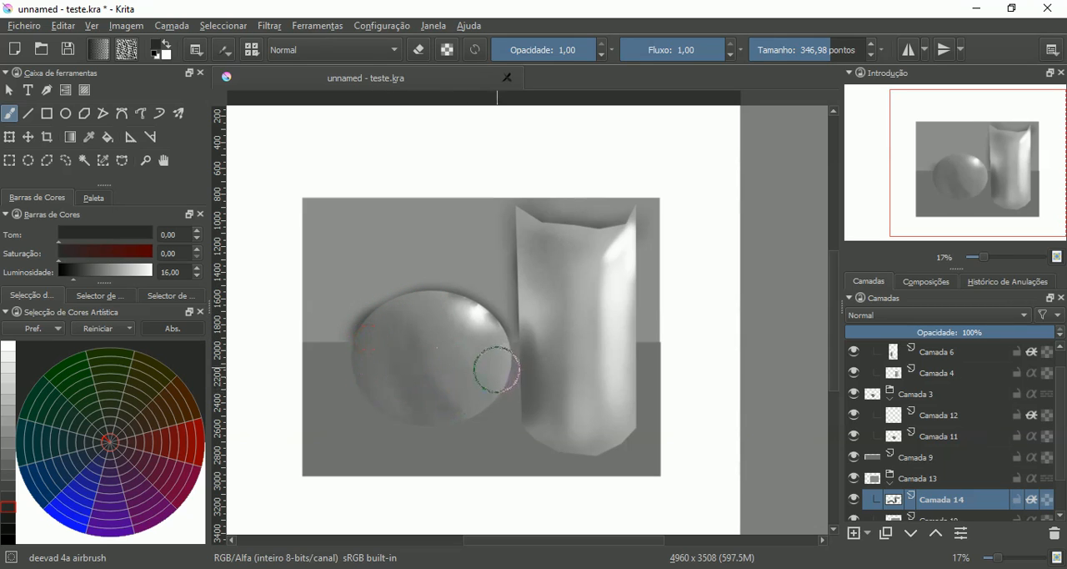
drag(497, 369, 498, 404)
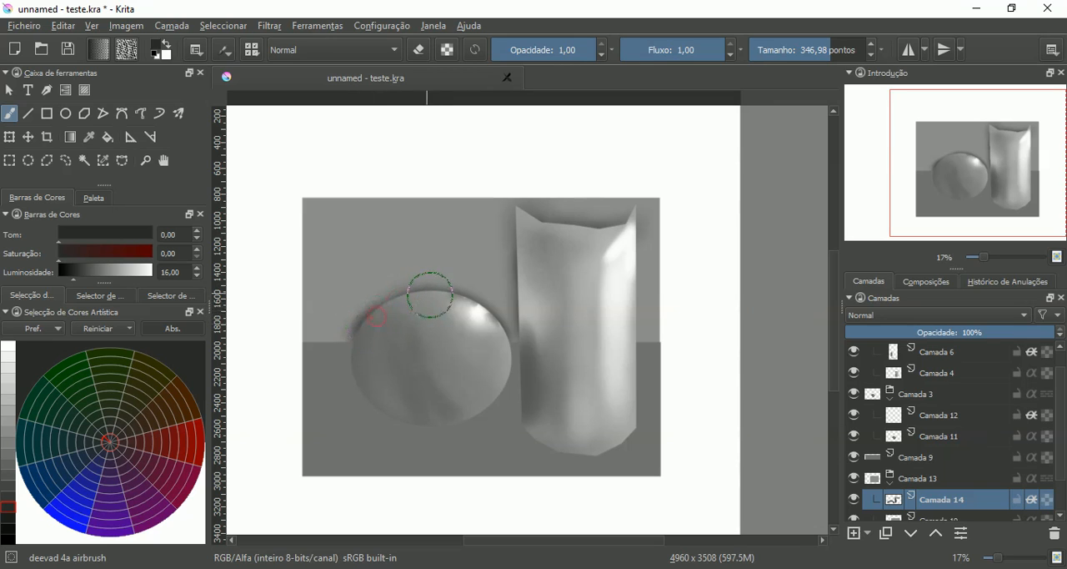
mouse_move(434, 301)
mouse_down()
mouse_move(490, 320)
mouse_move(497, 375)
mouse_up()
drag(527, 414, 532, 328)
drag(637, 345, 625, 351)
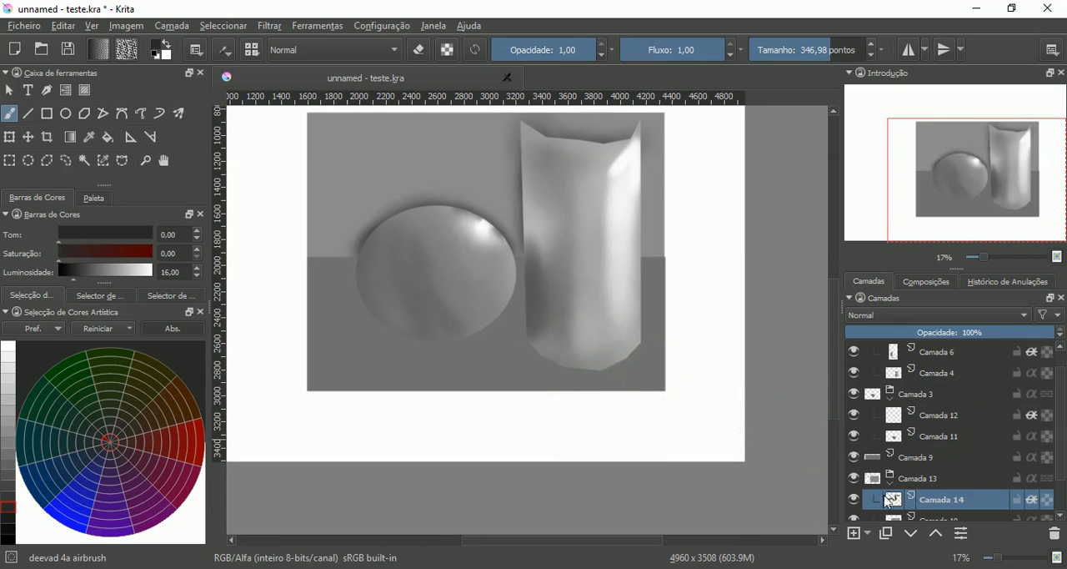
- Create a group layer above Camada 9 and move Camada 9 into it
click(878, 465)
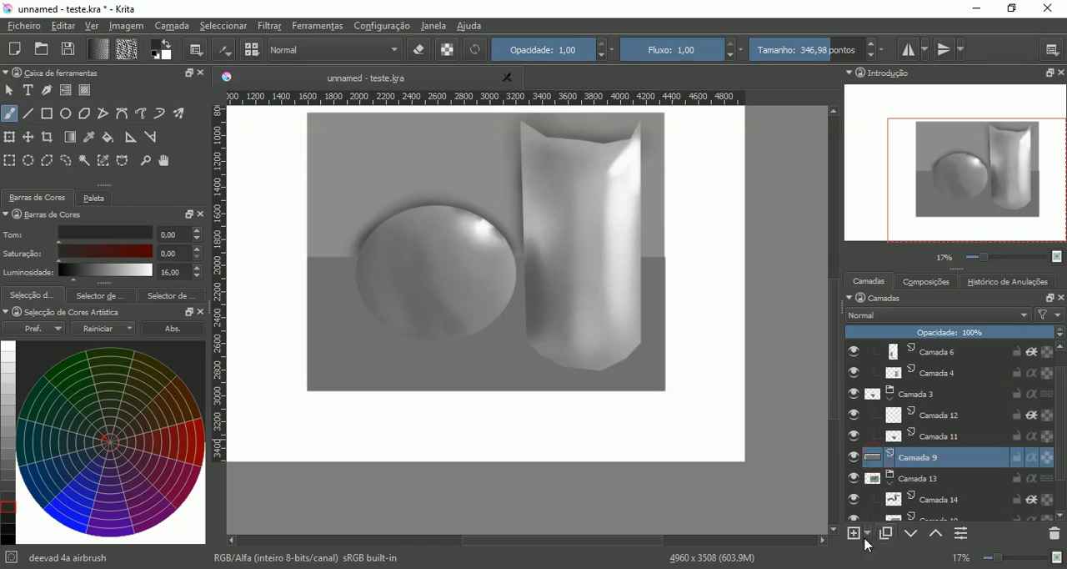
click(868, 533)
click(889, 429)
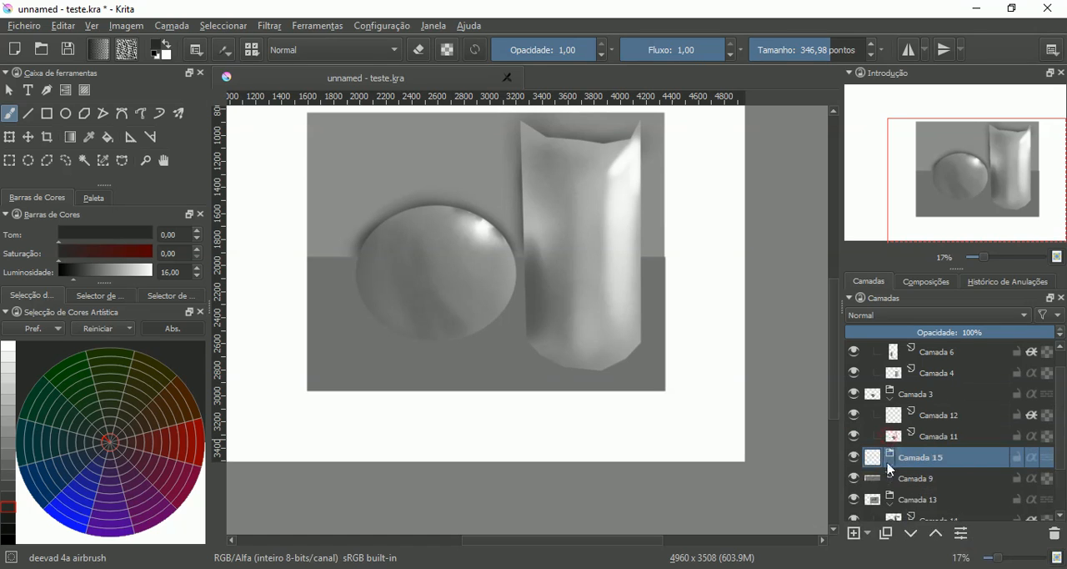
click(885, 482)
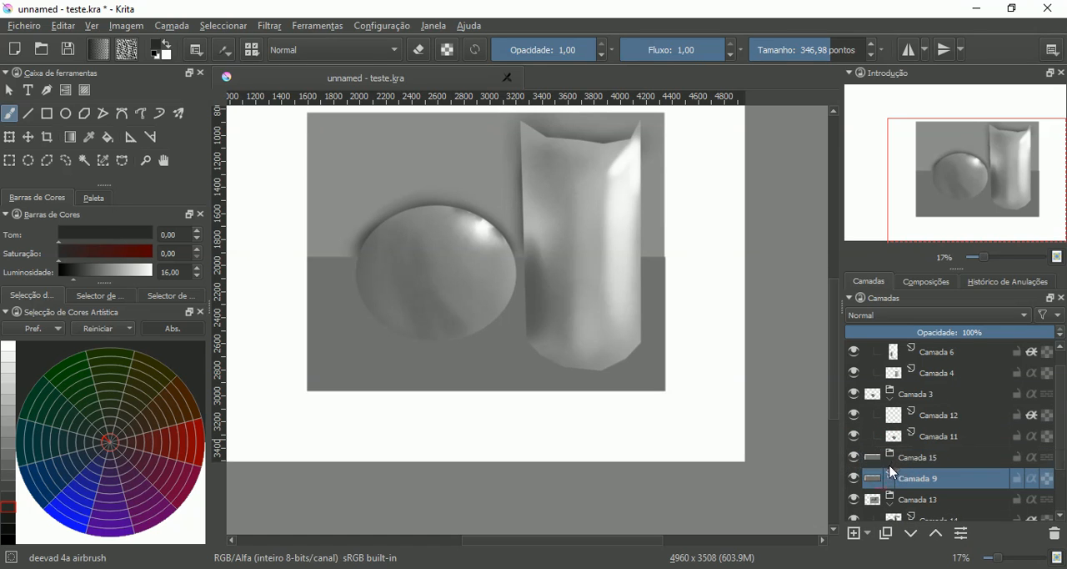
- Add a paint layer above Camada 9 in its group, with alpha inheritance on for the new layer and off for Camada 9
click(854, 533)
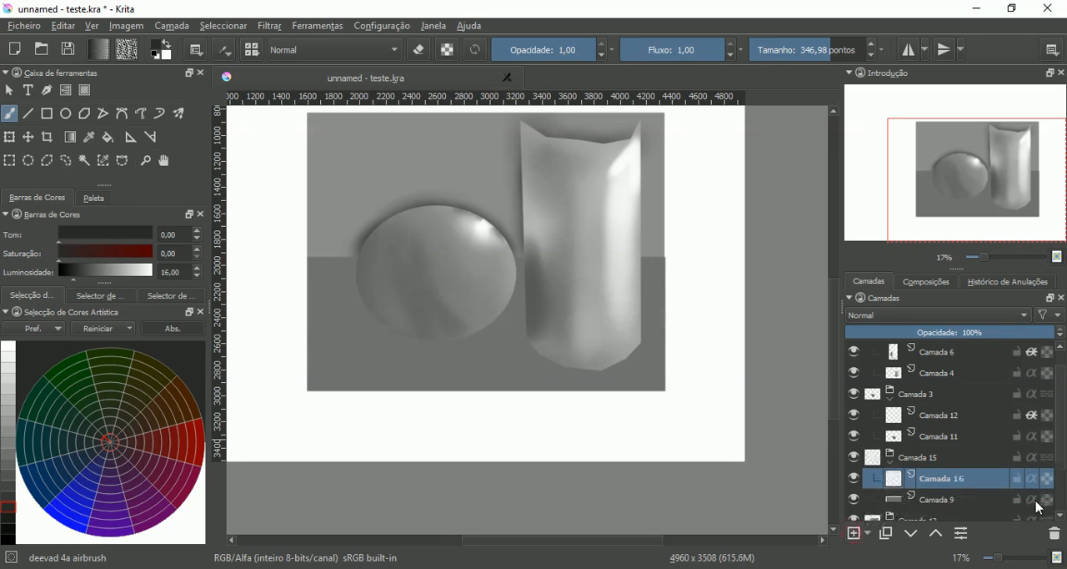
click(1032, 500)
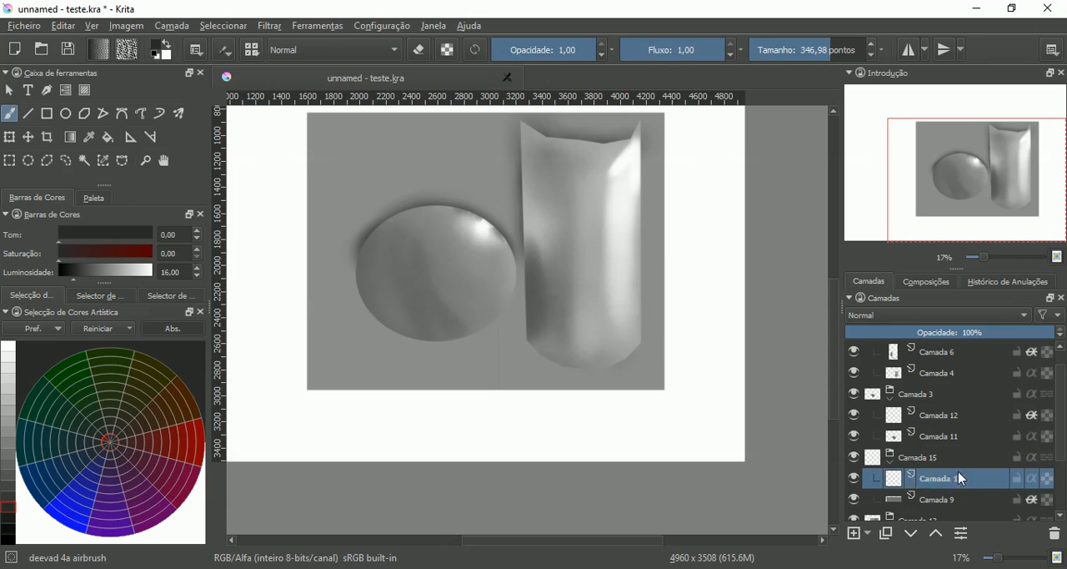
drag(1061, 457, 1056, 477)
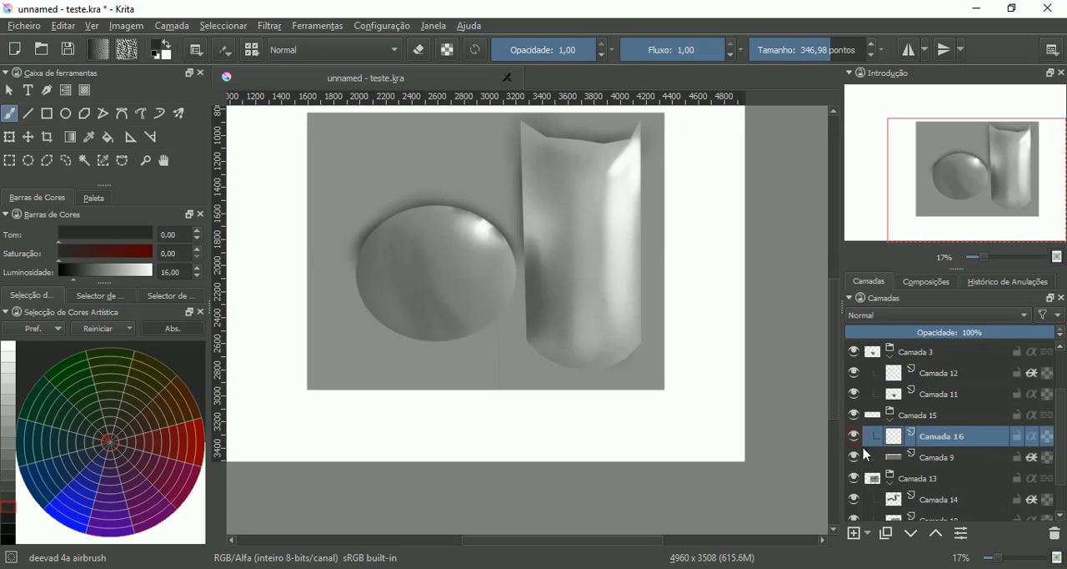
click(1032, 458)
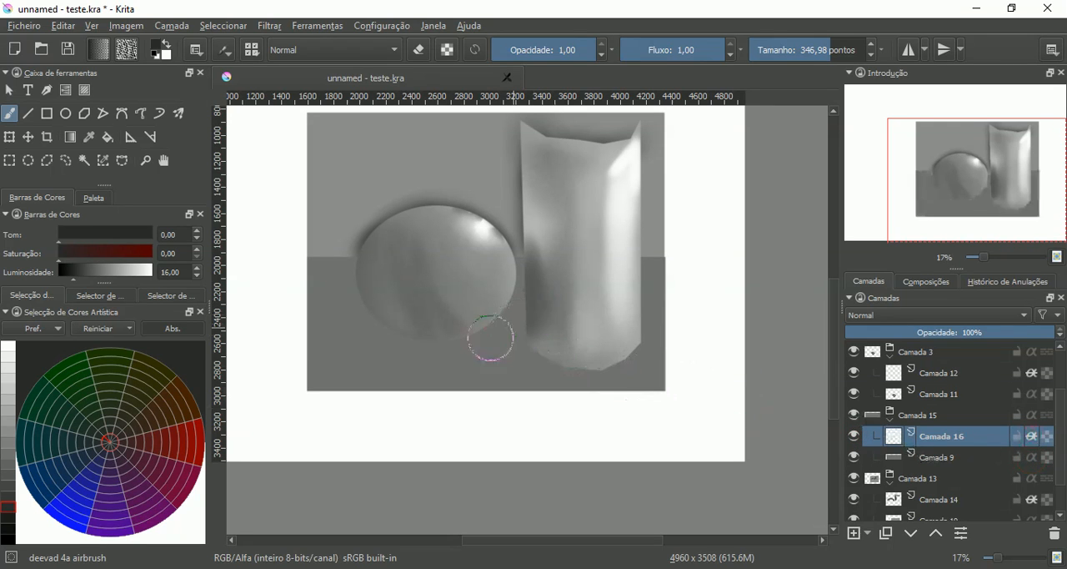
- Airbrush a dark cast shadow on the floor under the cylinder, extending to its lower left
mouse_move(624, 350)
mouse_down()
mouse_move(598, 363)
mouse_move(609, 354)
mouse_move(538, 341)
mouse_up()
mouse_move(488, 373)
mouse_down()
mouse_move(609, 351)
mouse_move(523, 388)
mouse_move(597, 359)
mouse_move(545, 385)
mouse_move(590, 366)
mouse_move(531, 387)
mouse_move(557, 363)
mouse_move(474, 383)
mouse_up()
mouse_move(538, 340)
mouse_down()
mouse_move(501, 376)
mouse_move(455, 388)
mouse_up()
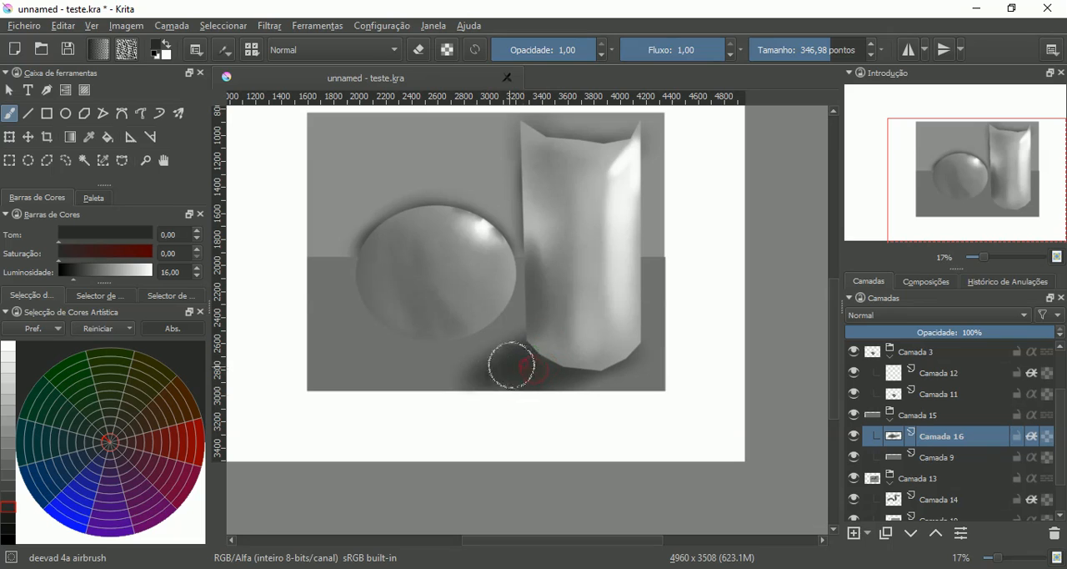
mouse_move(511, 364)
mouse_down()
mouse_move(556, 368)
mouse_move(537, 379)
mouse_move(538, 350)
mouse_move(546, 360)
mouse_move(592, 361)
mouse_move(626, 347)
mouse_move(593, 377)
mouse_up()
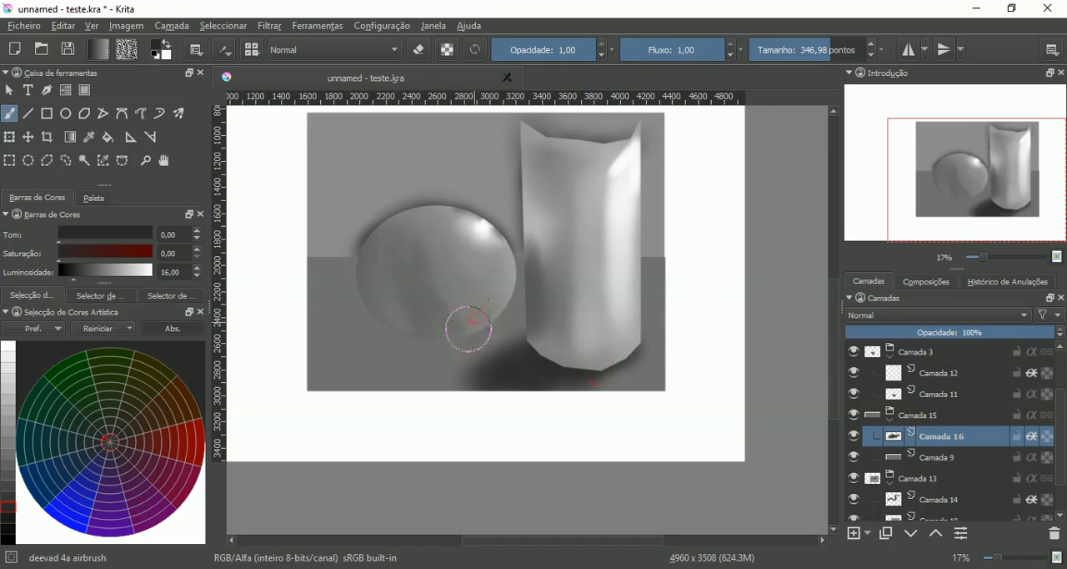
- Airbrush a dark cast shadow on the floor under the sphere, spreading out to its lower left
mouse_move(468, 328)
mouse_down()
mouse_move(411, 334)
mouse_move(378, 316)
mouse_move(378, 303)
mouse_move(423, 325)
mouse_up()
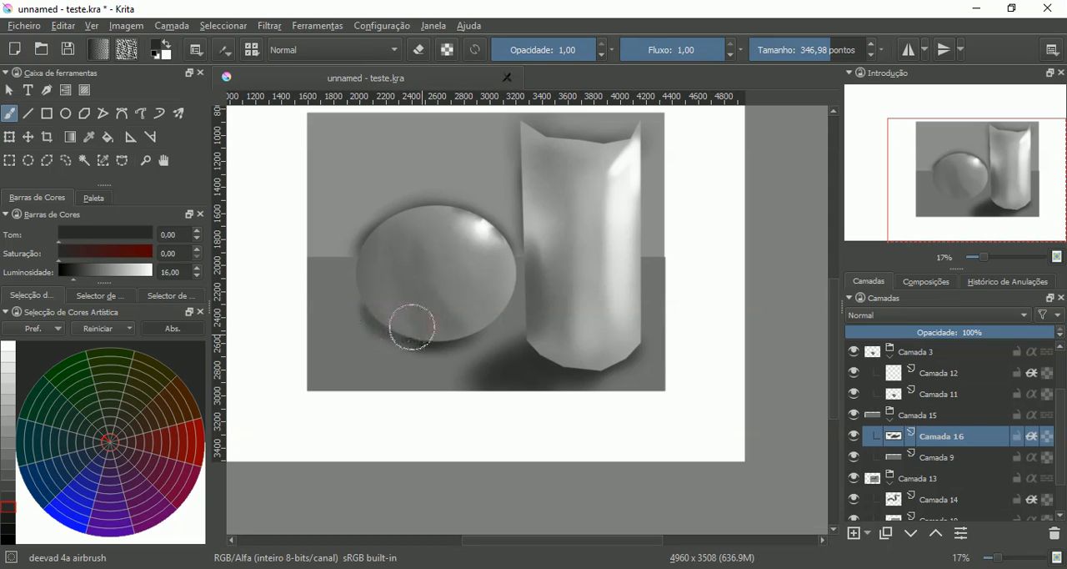
mouse_move(442, 327)
mouse_down()
mouse_move(484, 316)
mouse_move(420, 334)
mouse_move(381, 324)
mouse_move(372, 303)
mouse_move(354, 320)
mouse_move(473, 326)
mouse_move(420, 347)
mouse_move(482, 329)
mouse_move(363, 356)
mouse_move(450, 339)
mouse_move(371, 354)
mouse_move(438, 338)
mouse_move(391, 345)
mouse_up()
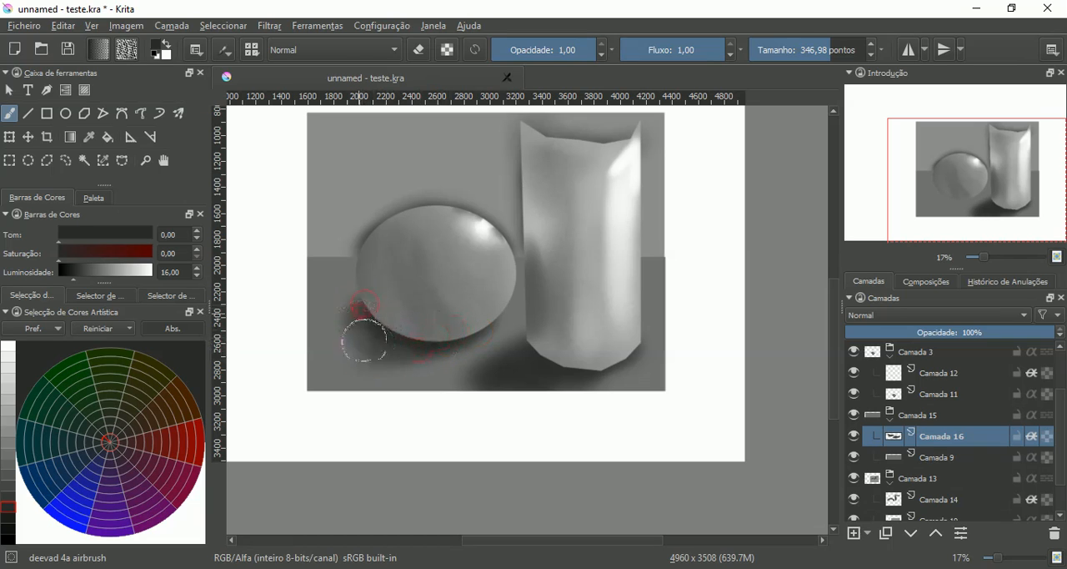
mouse_move(428, 356)
mouse_down()
mouse_move(474, 337)
mouse_move(397, 366)
mouse_up()
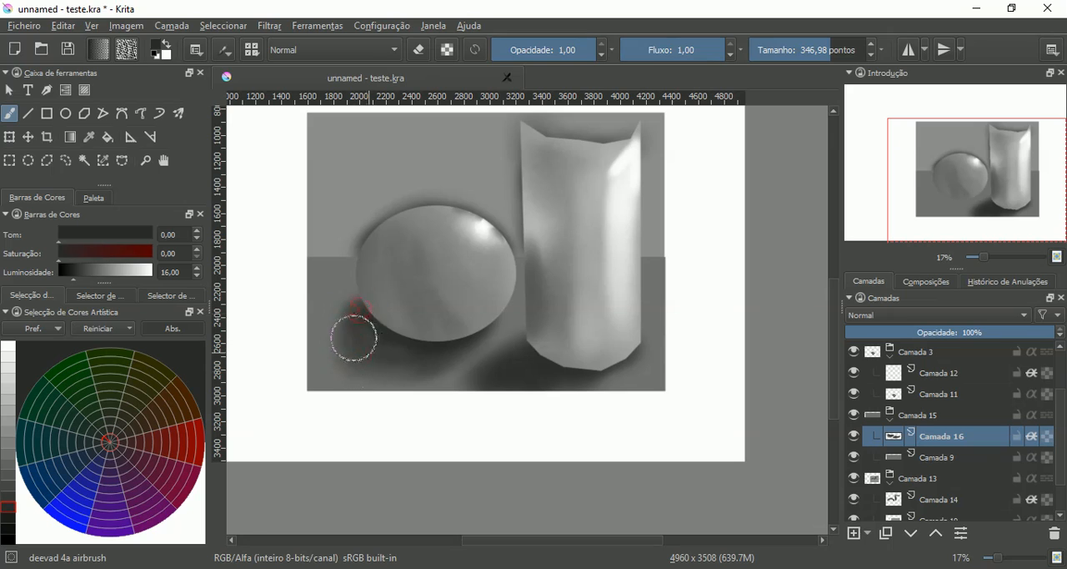
mouse_move(353, 337)
mouse_down()
mouse_move(425, 363)
mouse_move(392, 376)
mouse_move(427, 355)
mouse_up()
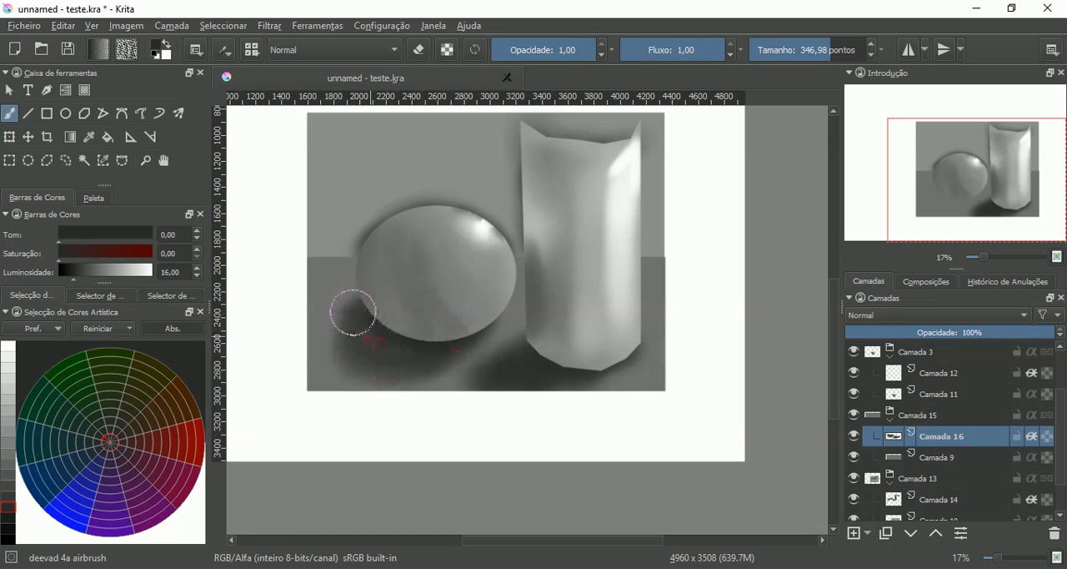
mouse_move(363, 295)
mouse_down()
mouse_move(373, 293)
mouse_move(348, 319)
mouse_move(362, 299)
mouse_move(369, 364)
mouse_up()
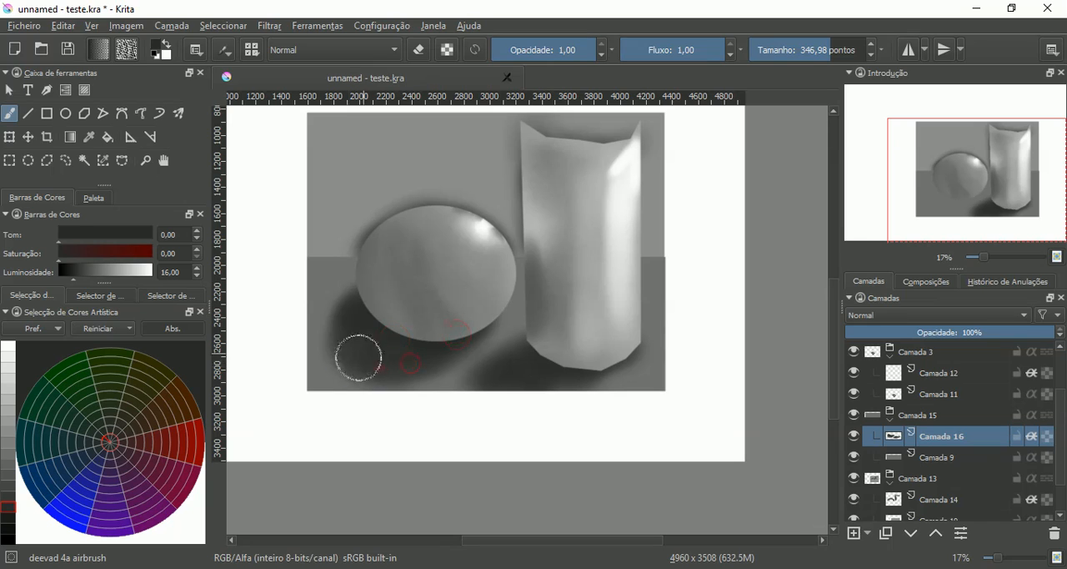
- Soften the outer edges of the sphere's and cylinder's floor shadows with grays of luminosity 33 and 44
mouse_move(438, 266)
mouse_down()
mouse_move(430, 317)
mouse_move(463, 327)
mouse_up()
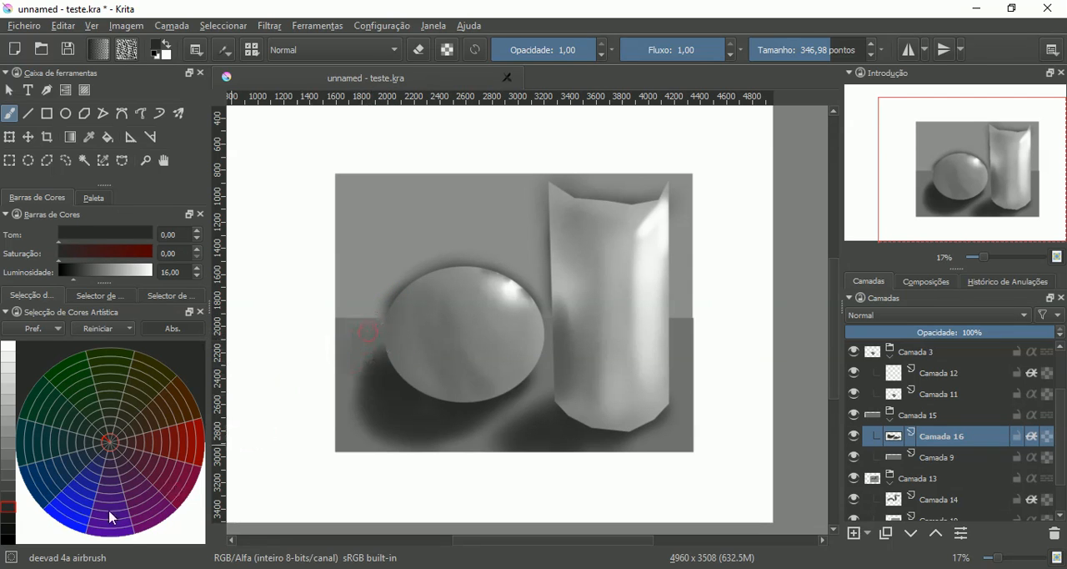
drag(8, 472, 10, 482)
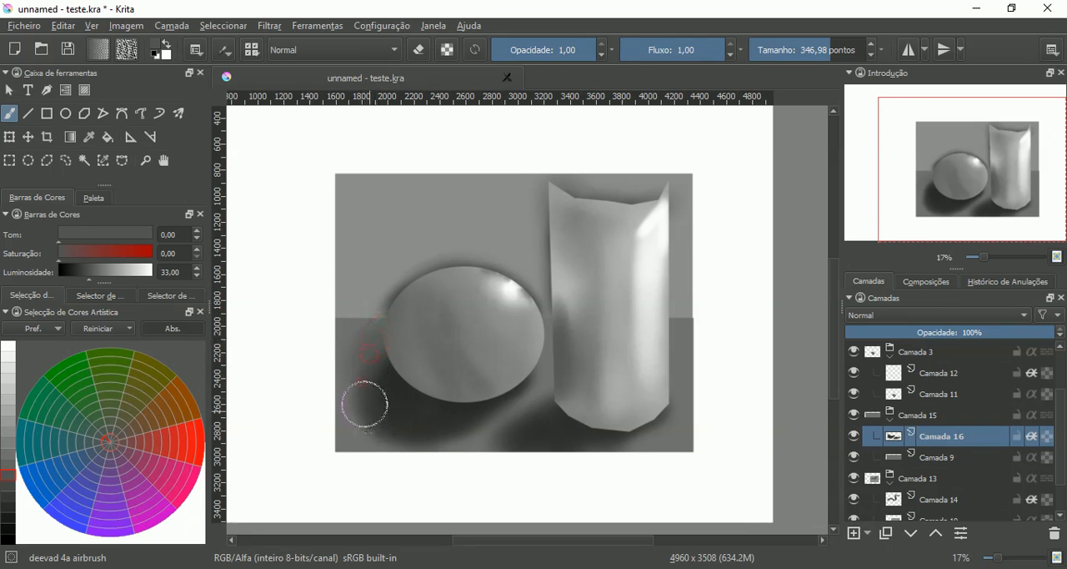
mouse_move(365, 403)
mouse_down()
mouse_move(475, 386)
mouse_move(482, 402)
mouse_move(434, 438)
mouse_move(462, 421)
mouse_move(417, 438)
mouse_move(443, 429)
mouse_move(391, 425)
mouse_move(409, 431)
mouse_move(370, 389)
mouse_up()
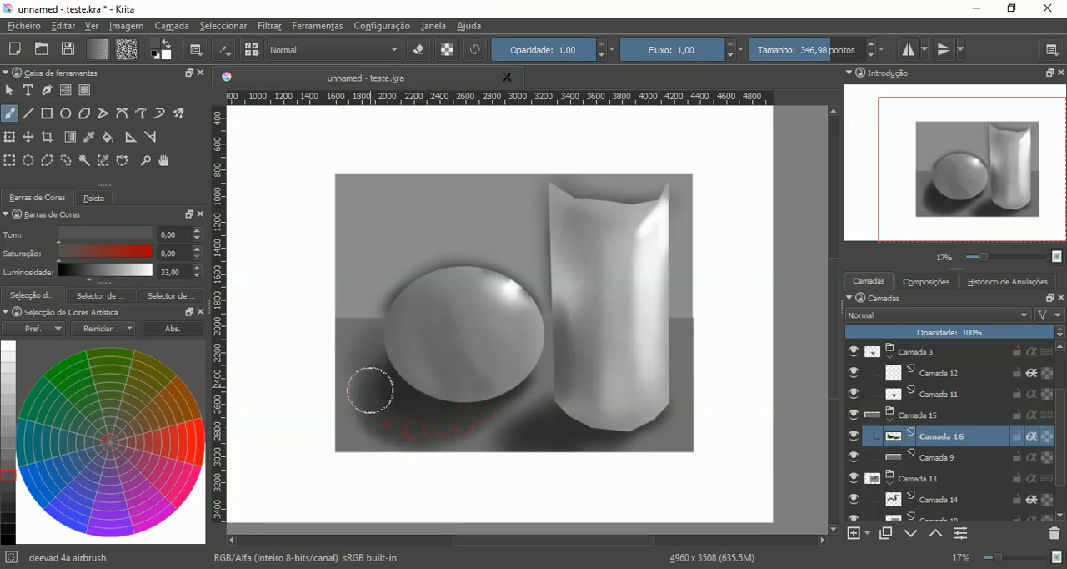
click(10, 452)
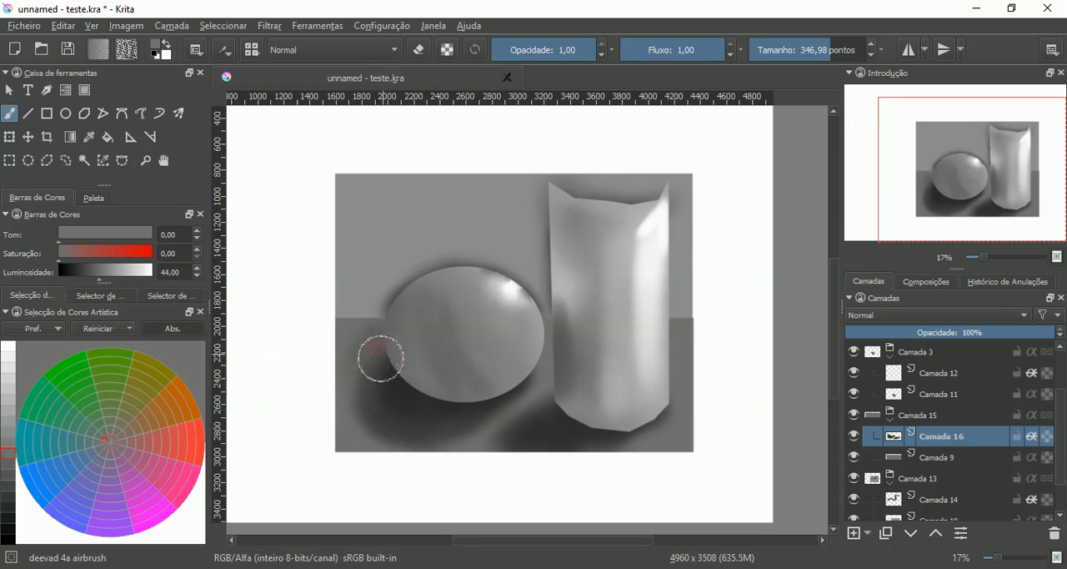
mouse_move(381, 358)
mouse_down()
mouse_move(383, 413)
mouse_move(368, 398)
mouse_move(412, 435)
mouse_move(382, 423)
mouse_move(443, 428)
mouse_move(418, 446)
mouse_move(481, 403)
mouse_move(422, 443)
mouse_move(387, 430)
mouse_move(361, 366)
mouse_move(376, 398)
mouse_move(423, 429)
mouse_move(501, 380)
mouse_up()
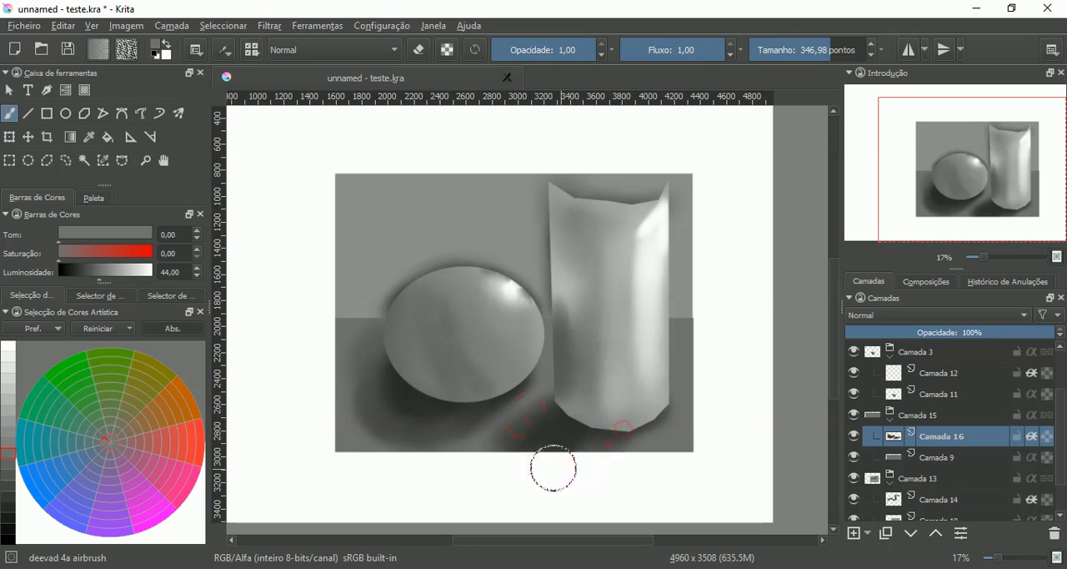
drag(589, 444, 559, 419)
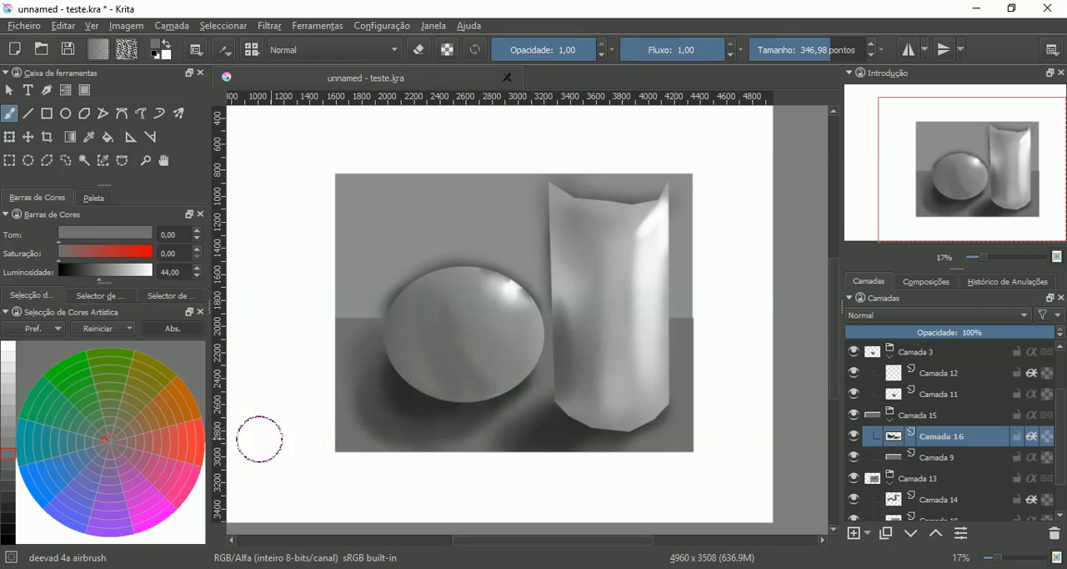
- Airbrush light gray of luminosity 72 on the floor between the sphere and cylinder and along the cylinder's right side
click(7, 423)
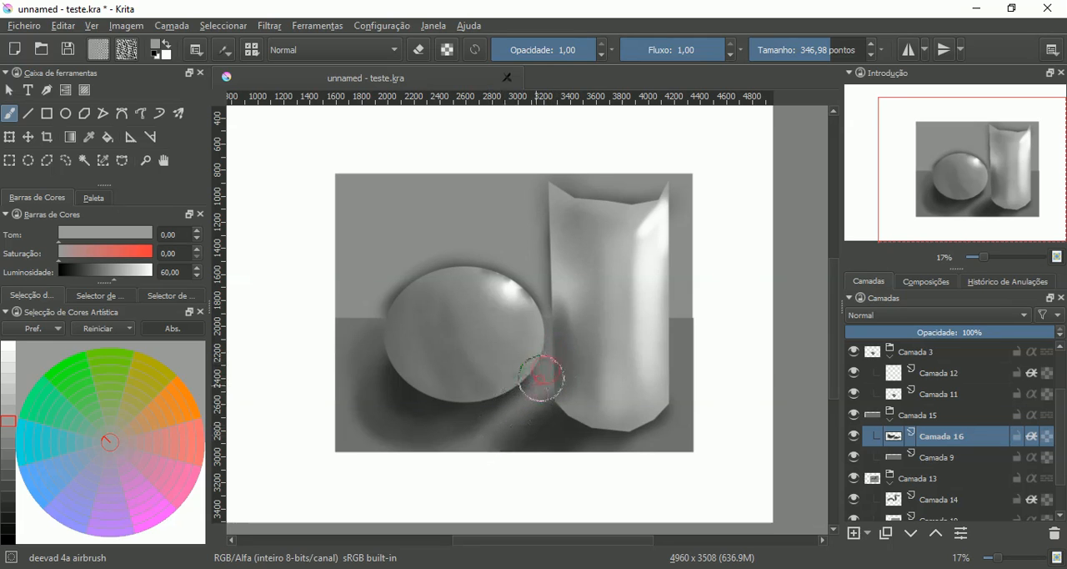
click(8, 399)
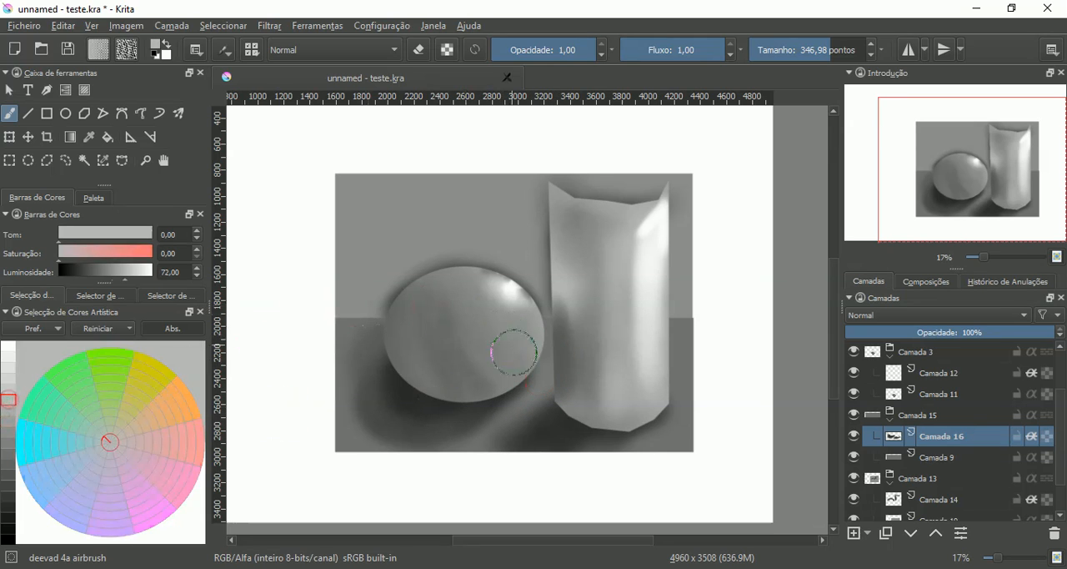
mouse_move(556, 348)
mouse_down()
mouse_move(508, 421)
mouse_move(553, 346)
mouse_up()
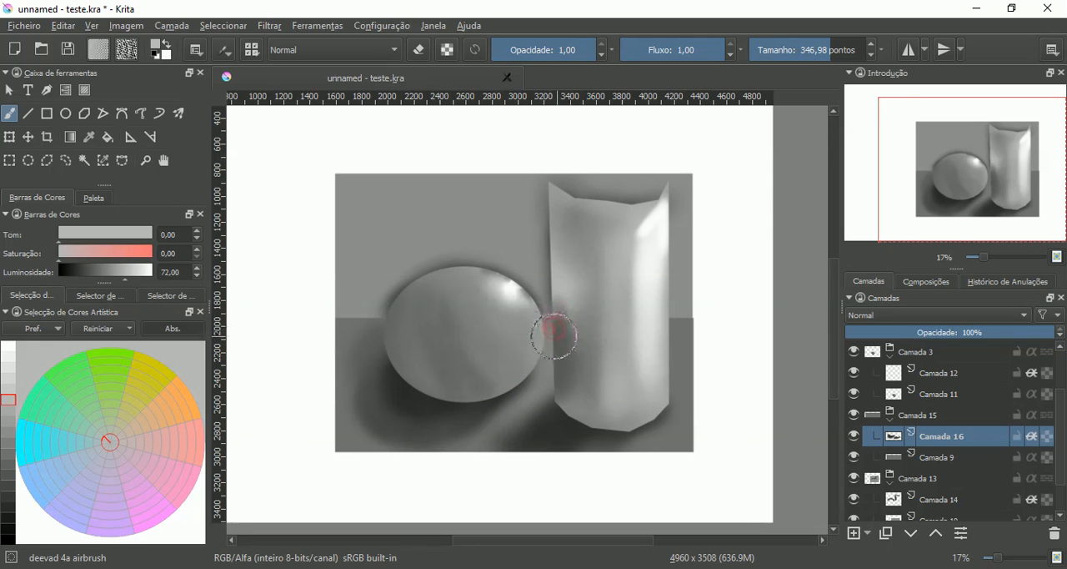
mouse_move(554, 335)
mouse_down()
mouse_move(555, 357)
mouse_move(528, 401)
mouse_move(519, 398)
mouse_up()
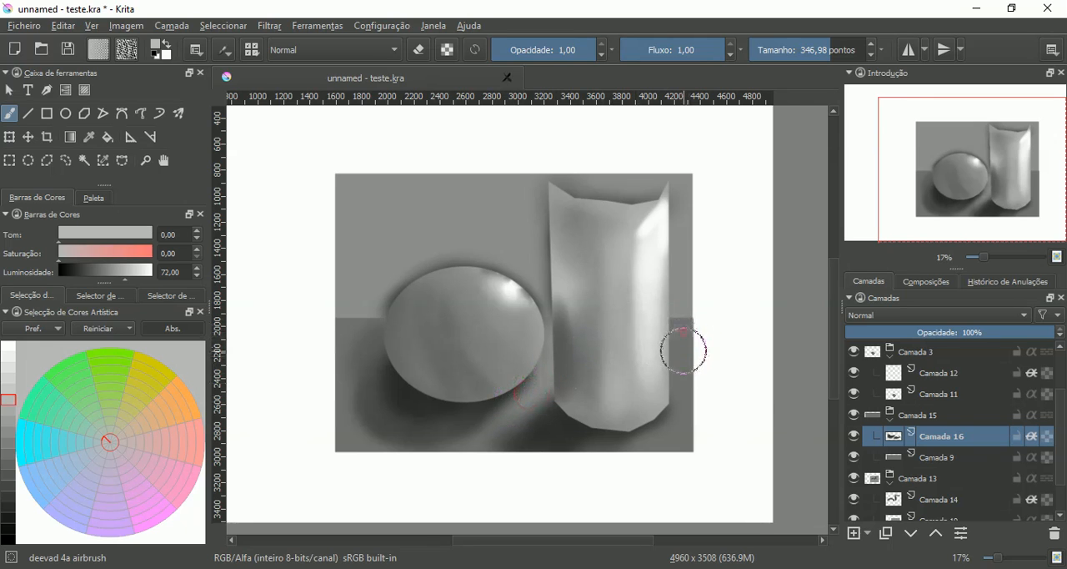
mouse_move(679, 339)
mouse_down()
mouse_move(685, 416)
mouse_move(663, 435)
mouse_move(681, 426)
mouse_move(670, 432)
mouse_move(701, 373)
mouse_move(675, 448)
mouse_move(691, 431)
mouse_up()
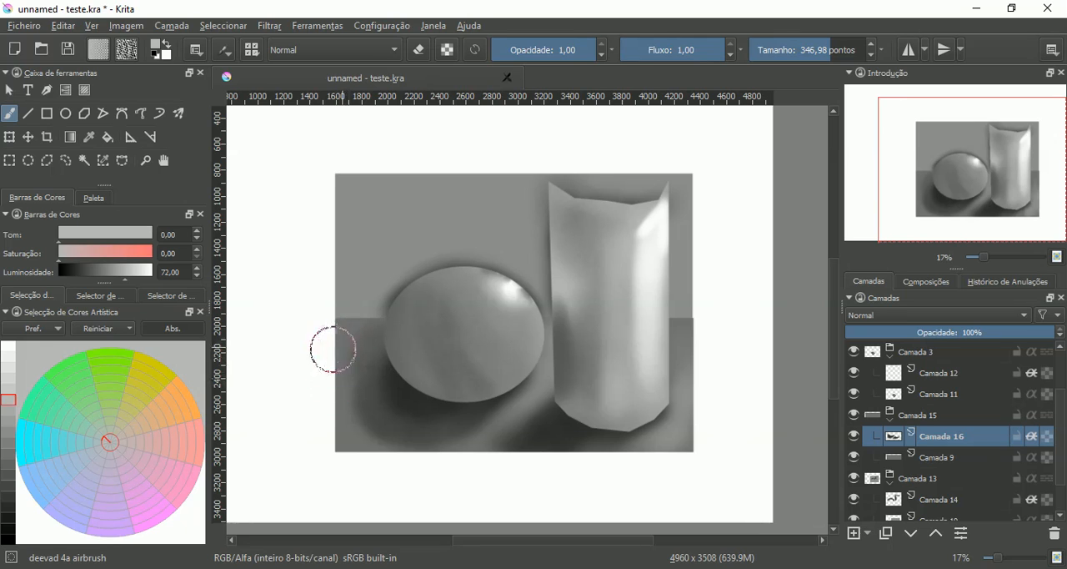
- Airbrush the floor area left of the sphere with grays of luminosity 55 and 33
click(8, 430)
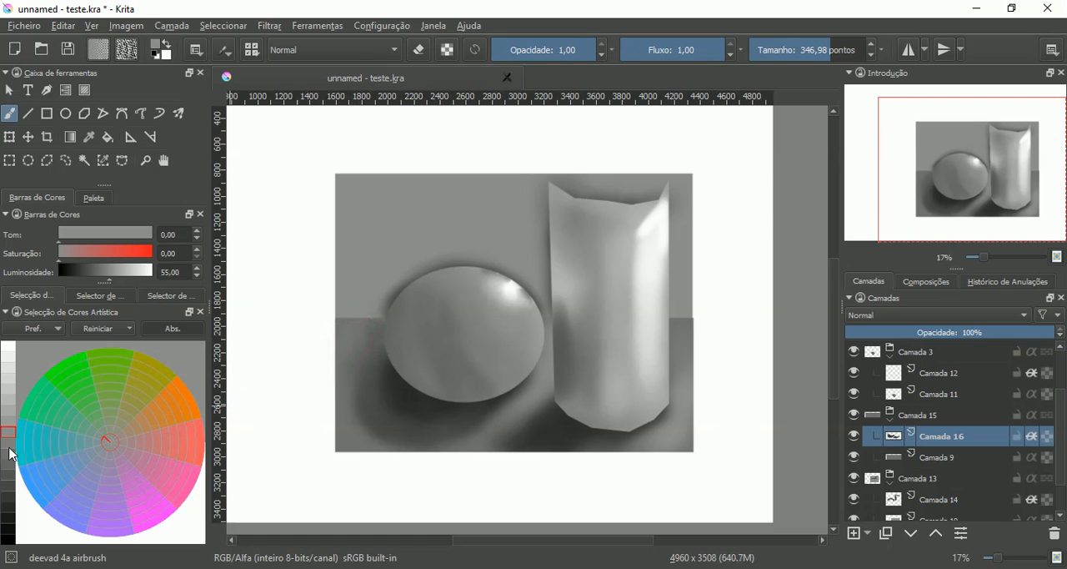
click(8, 477)
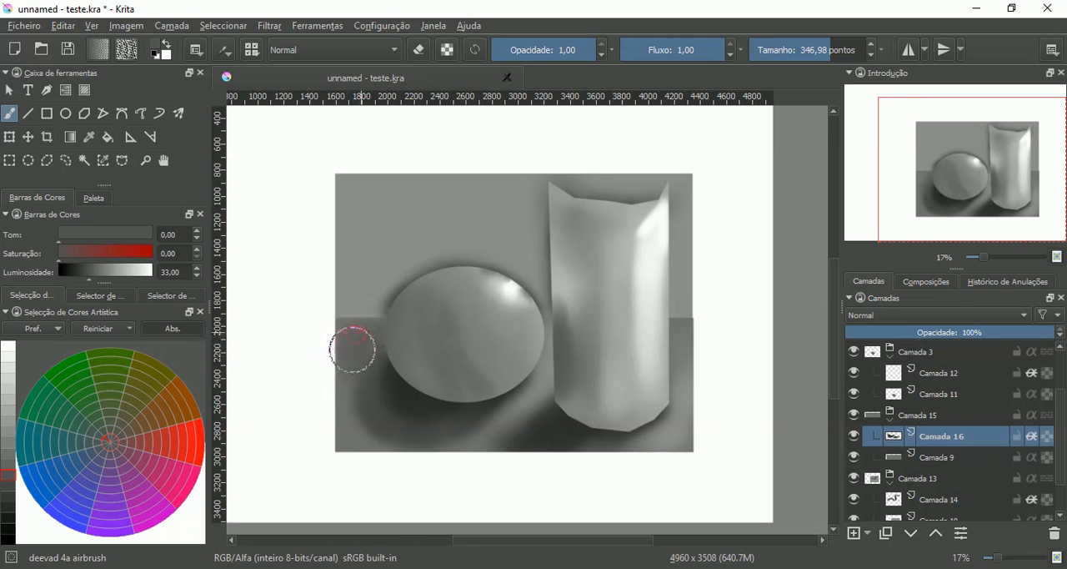
mouse_move(354, 363)
mouse_down()
mouse_move(352, 335)
mouse_move(355, 348)
mouse_up()
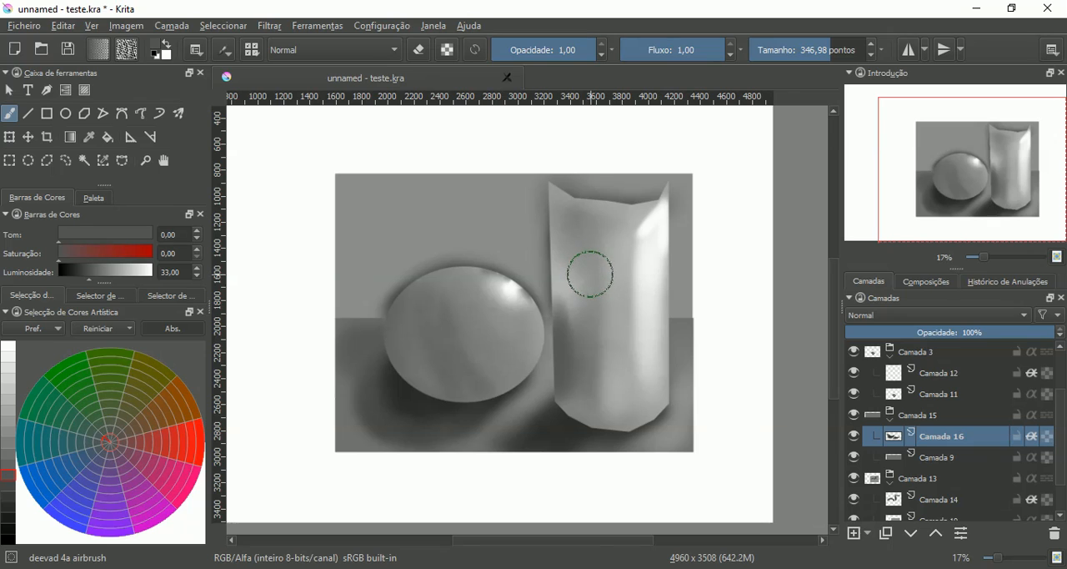
- Lock and collapse the Camada 15 group, and make Camada 14 the active layer
key(plus)
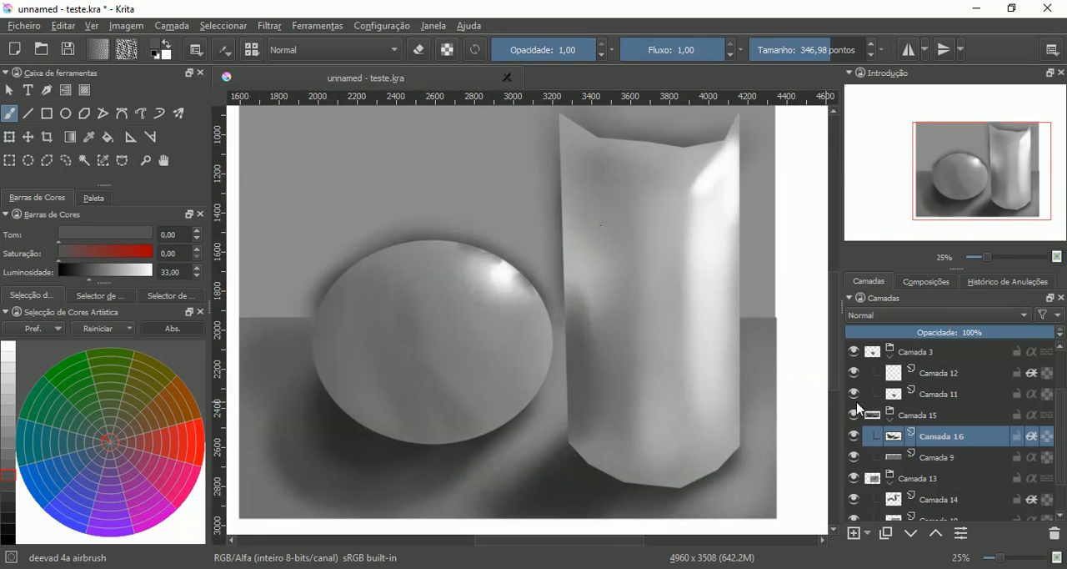
click(890, 422)
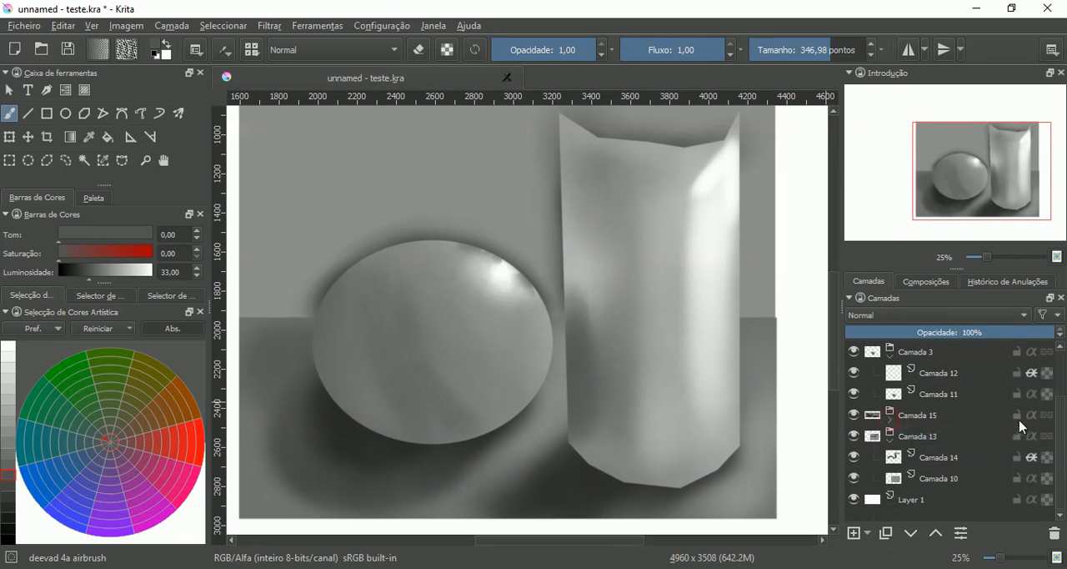
click(901, 461)
- Sample the wall's gray and airbrush it over the dark wall shadow around the sphere's upper edge
scroll(545, 286, up, 1)
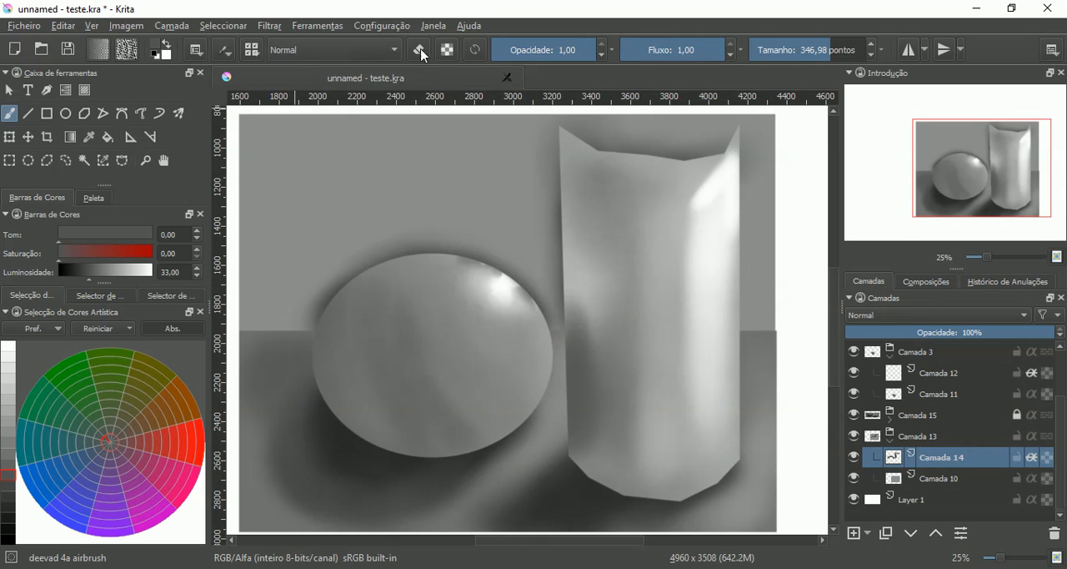
key(space)
click(89, 136)
click(283, 195)
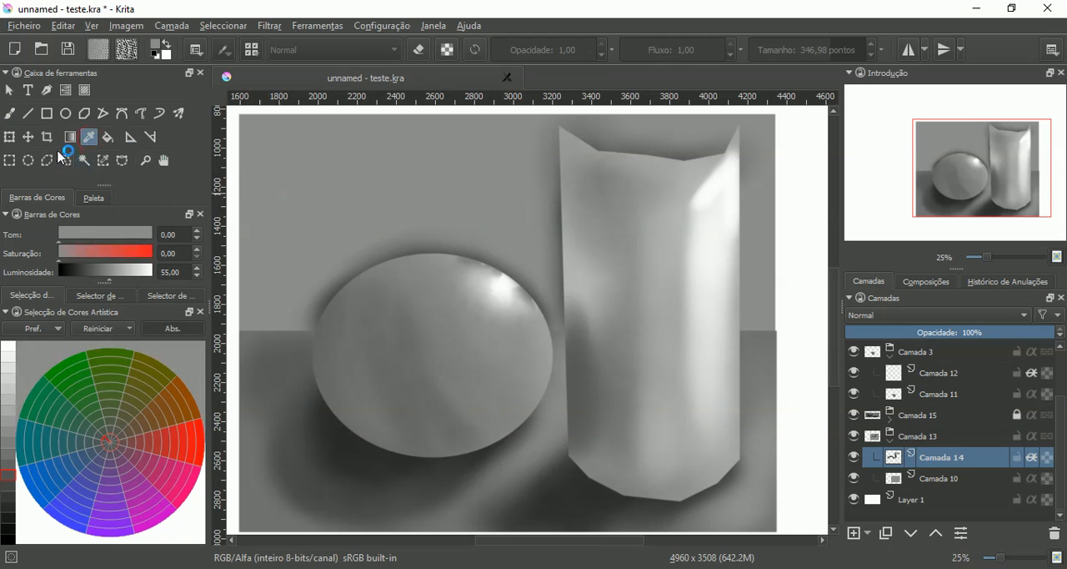
click(9, 115)
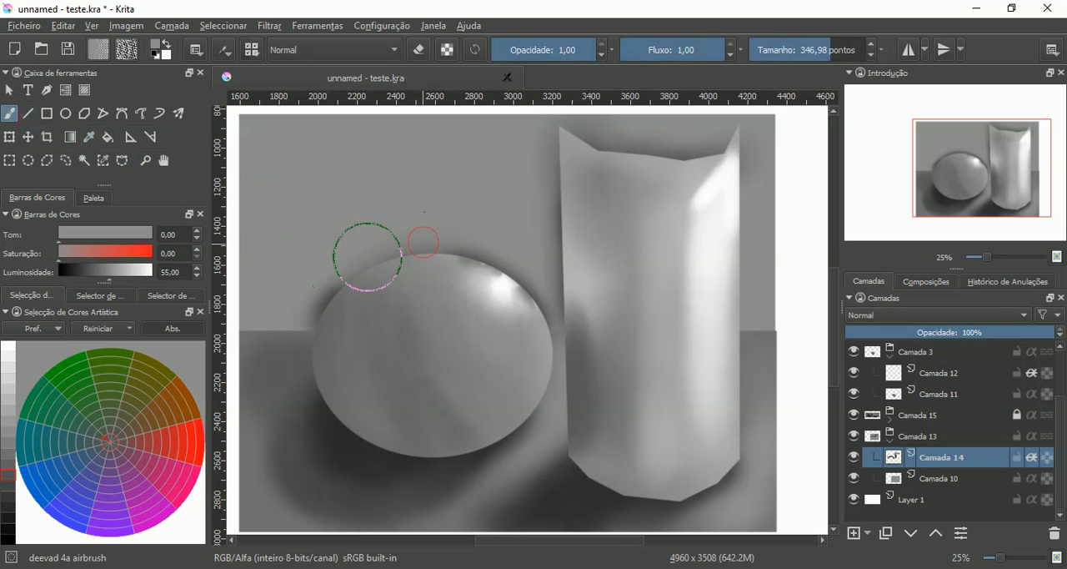
drag(415, 264, 526, 286)
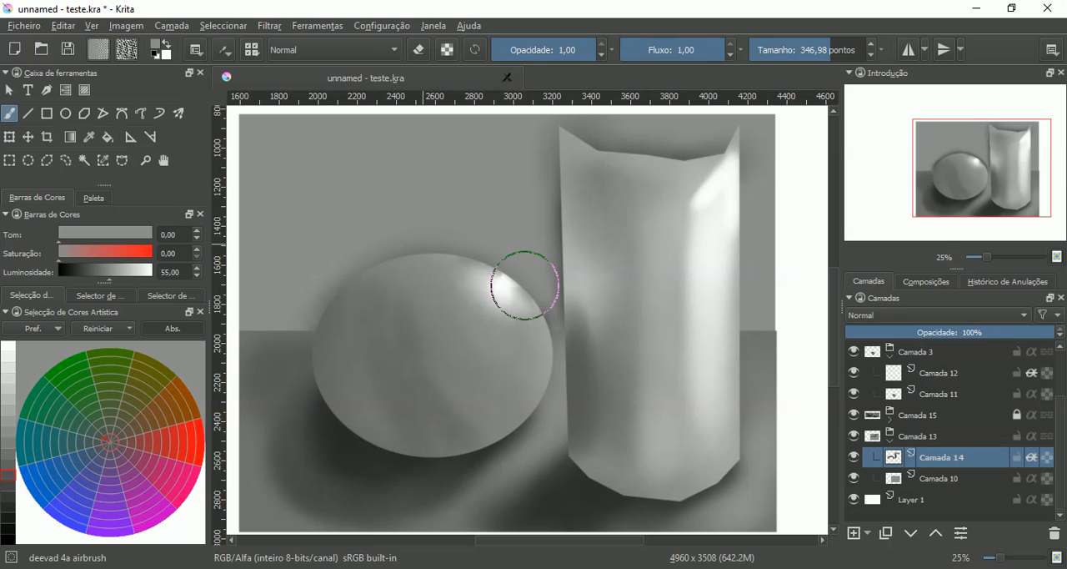
mouse_move(524, 286)
mouse_down()
mouse_move(512, 281)
mouse_move(531, 298)
mouse_move(498, 258)
mouse_move(527, 291)
mouse_move(500, 261)
mouse_move(510, 279)
mouse_move(492, 273)
mouse_move(541, 297)
mouse_move(464, 262)
mouse_move(431, 276)
mouse_up()
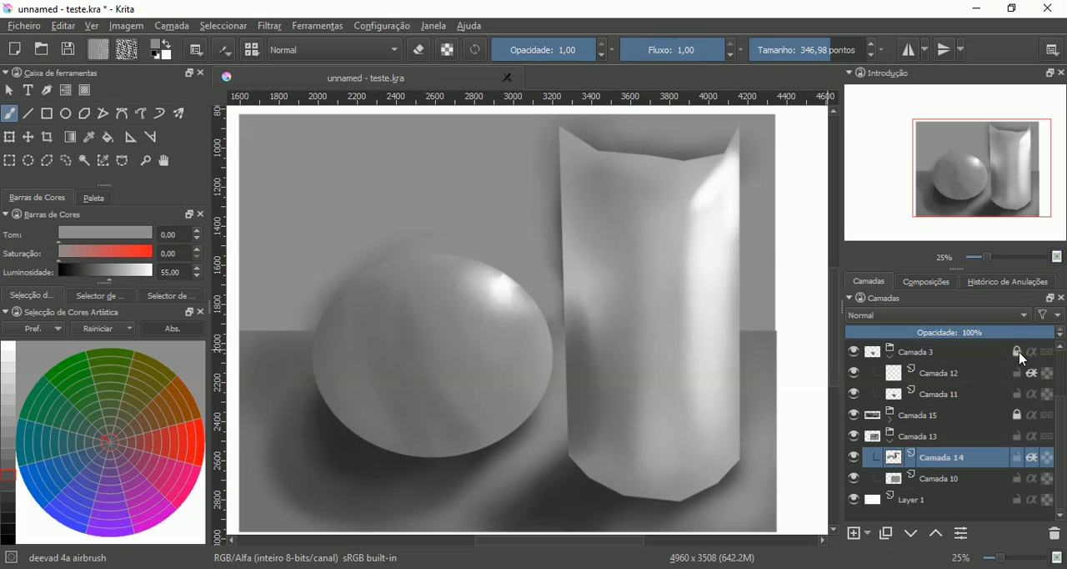
- Lock and collapse the Camada 3 and Camada 5 groups
mouse_move(1021, 358)
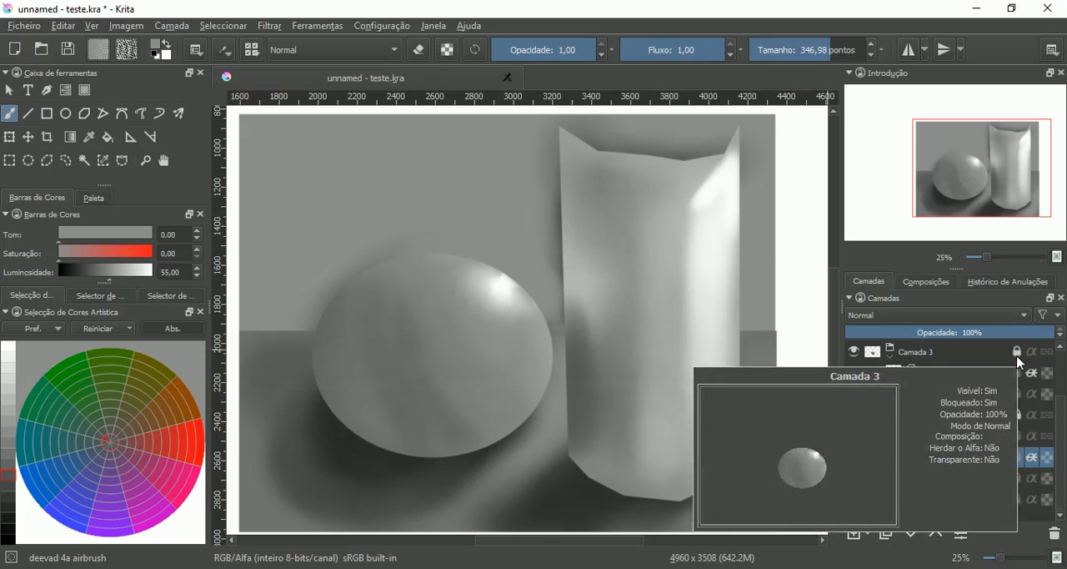
mouse_move(1020, 438)
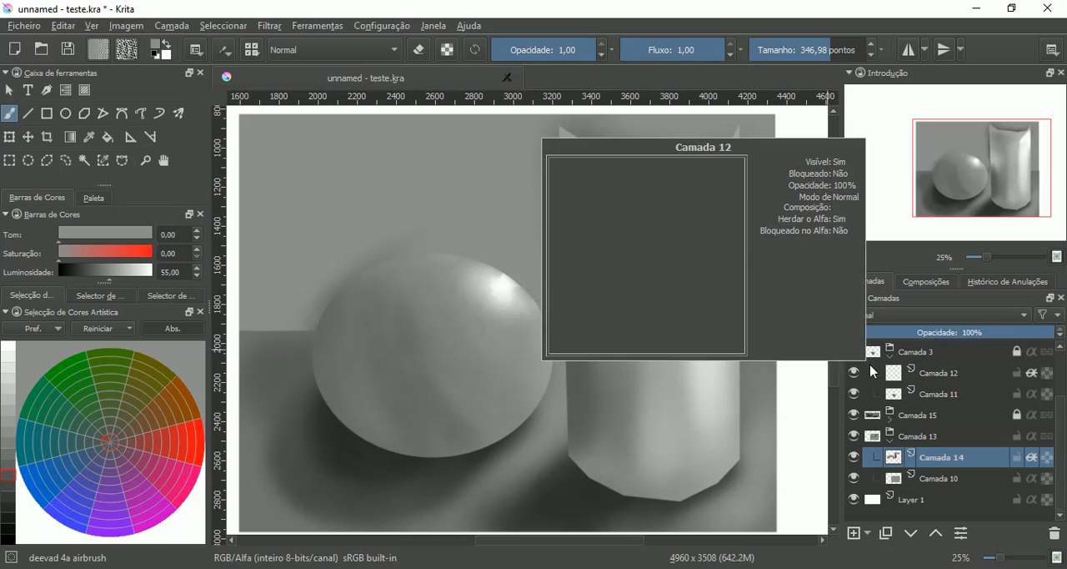
click(891, 359)
scroll(1065, 365, up, 1)
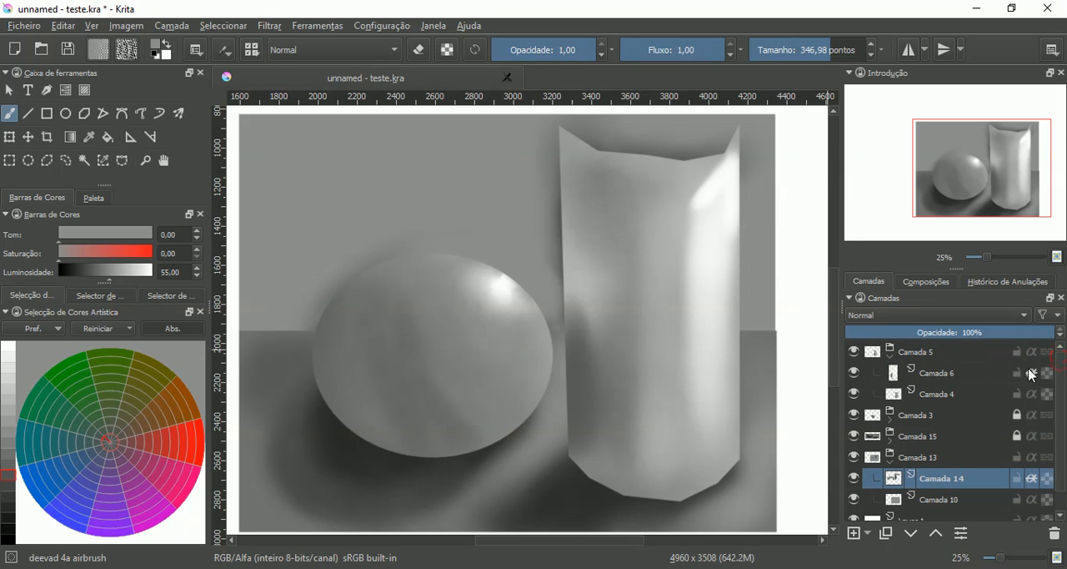
click(891, 359)
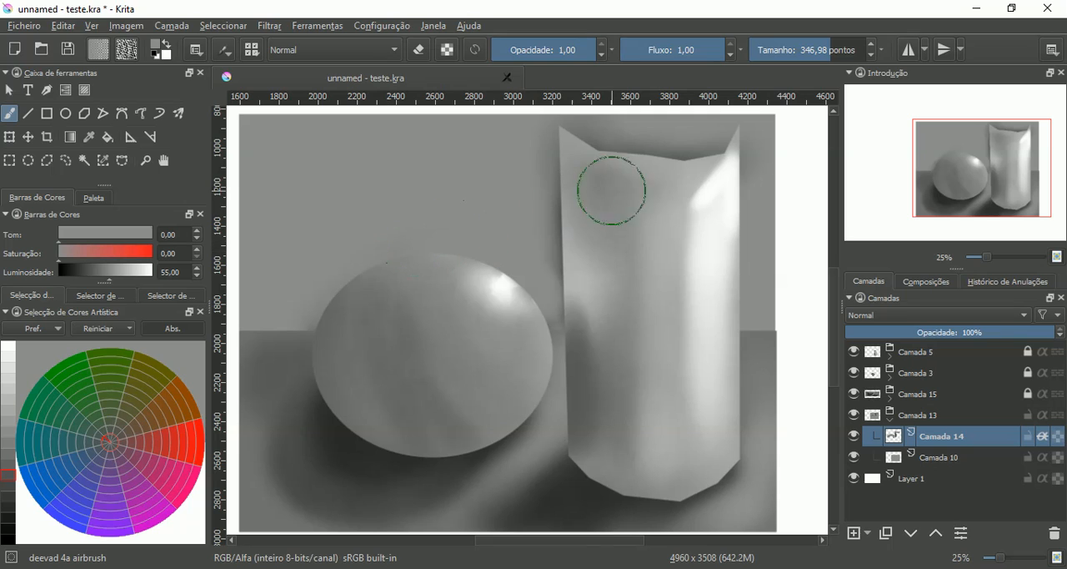
- Cover the cylinder's dark wall shadow with the wall gray, and lighten the wall around both objects at luminosity 60
mouse_move(705, 149)
mouse_down()
mouse_move(624, 161)
mouse_move(567, 138)
mouse_move(543, 214)
mouse_move(562, 295)
mouse_move(553, 306)
mouse_up()
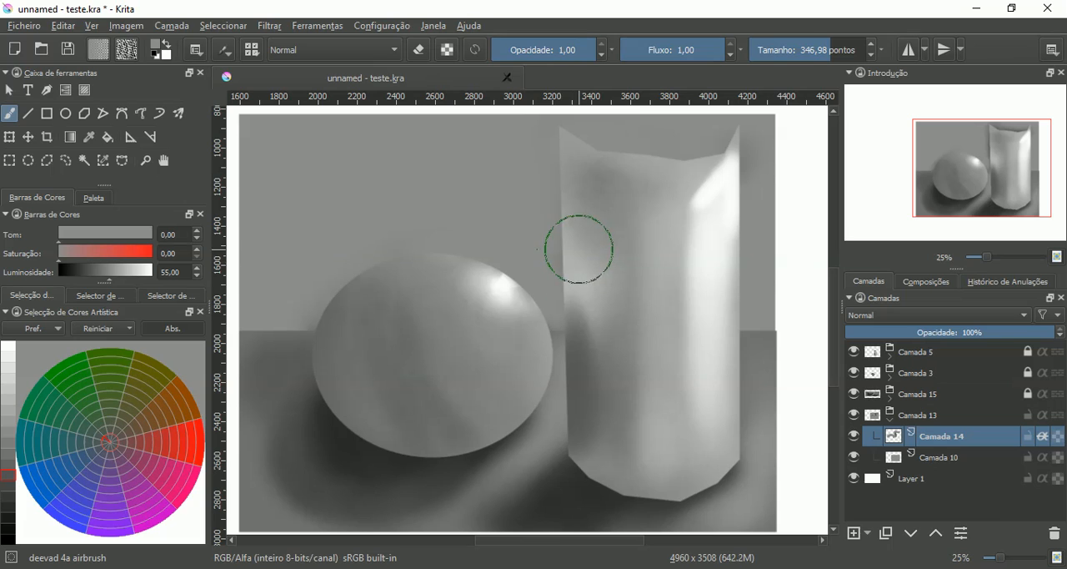
drag(531, 214, 523, 272)
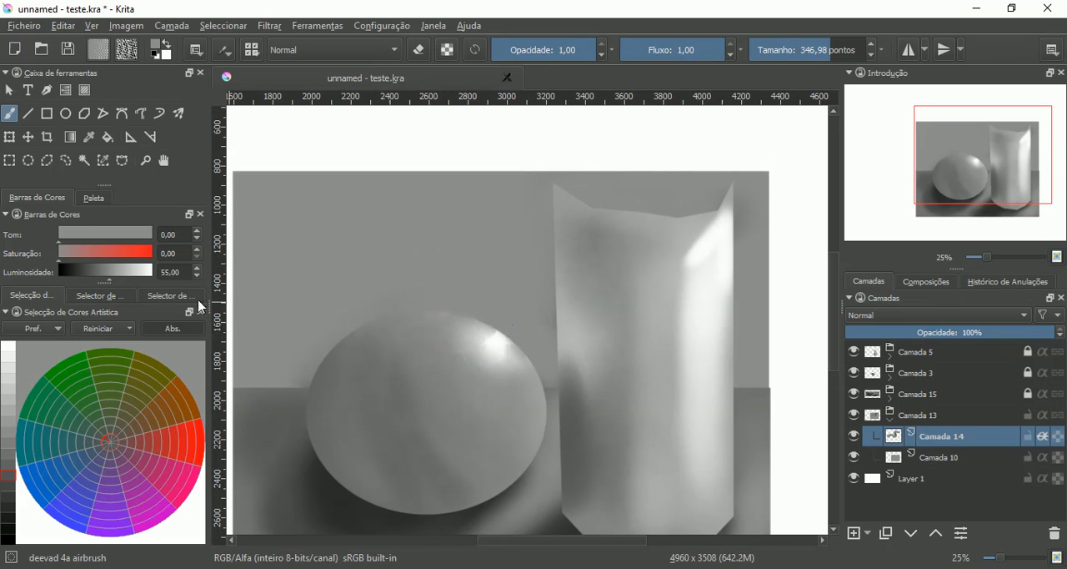
click(12, 421)
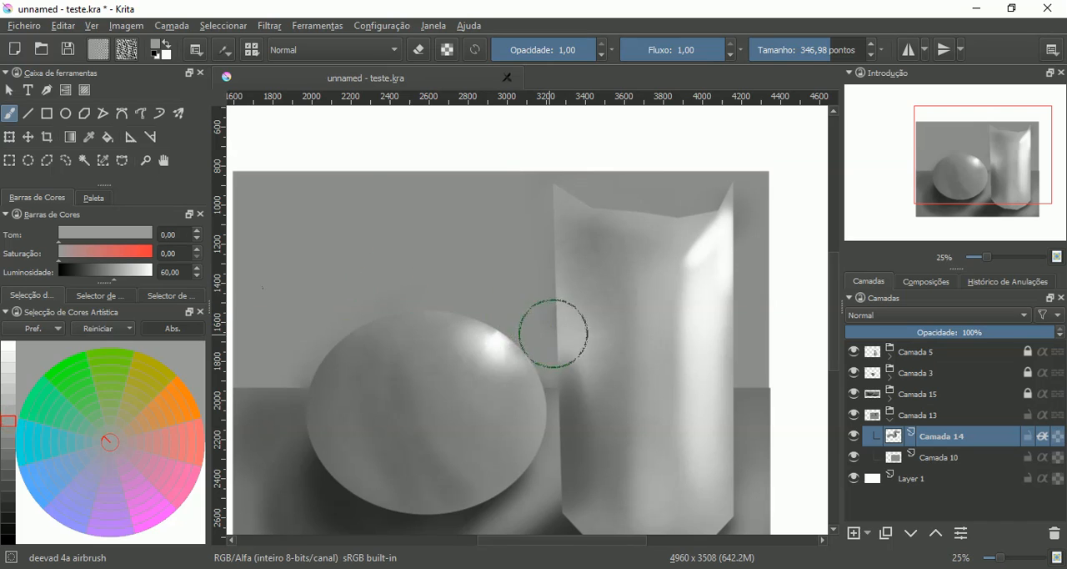
mouse_move(553, 332)
mouse_down()
mouse_move(517, 346)
mouse_move(538, 351)
mouse_move(529, 338)
mouse_move(540, 351)
mouse_move(519, 328)
mouse_move(530, 349)
mouse_move(440, 297)
mouse_move(471, 305)
mouse_move(387, 307)
mouse_move(405, 306)
mouse_move(314, 341)
mouse_move(291, 364)
mouse_up()
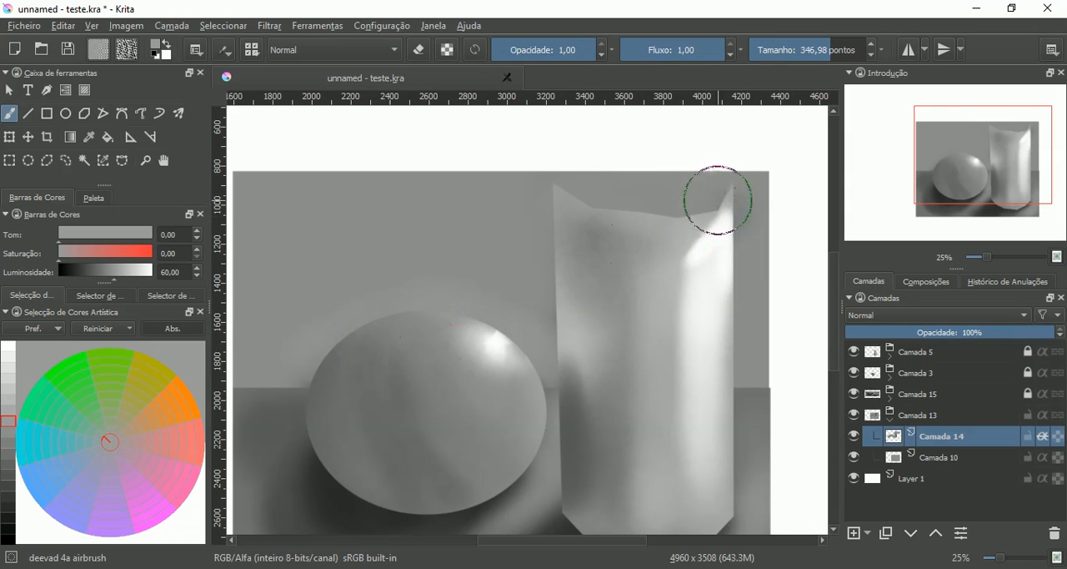
mouse_move(697, 207)
mouse_down()
mouse_move(643, 219)
mouse_move(681, 212)
mouse_move(556, 197)
mouse_move(554, 248)
mouse_up()
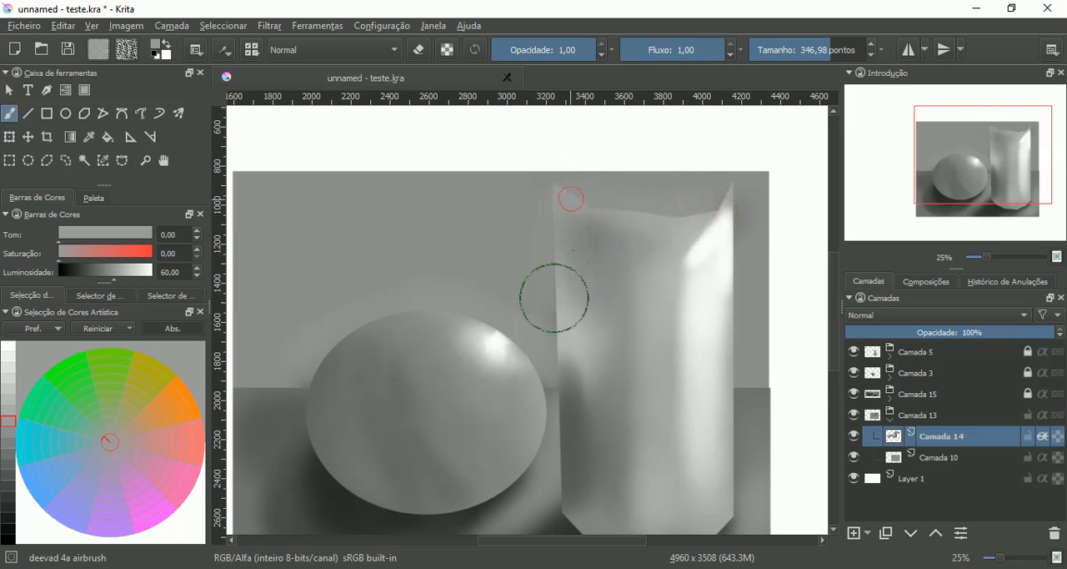
- Airbrush a light halo on the wall along the sphere's upper edge, using luminosity 83 and brush size 189.43
click(14, 381)
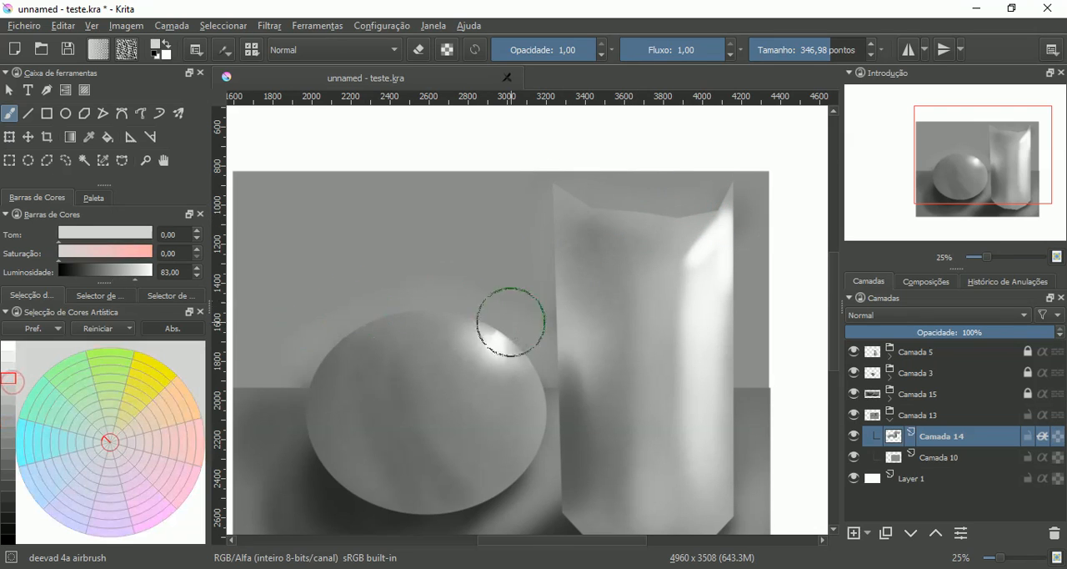
click(819, 53)
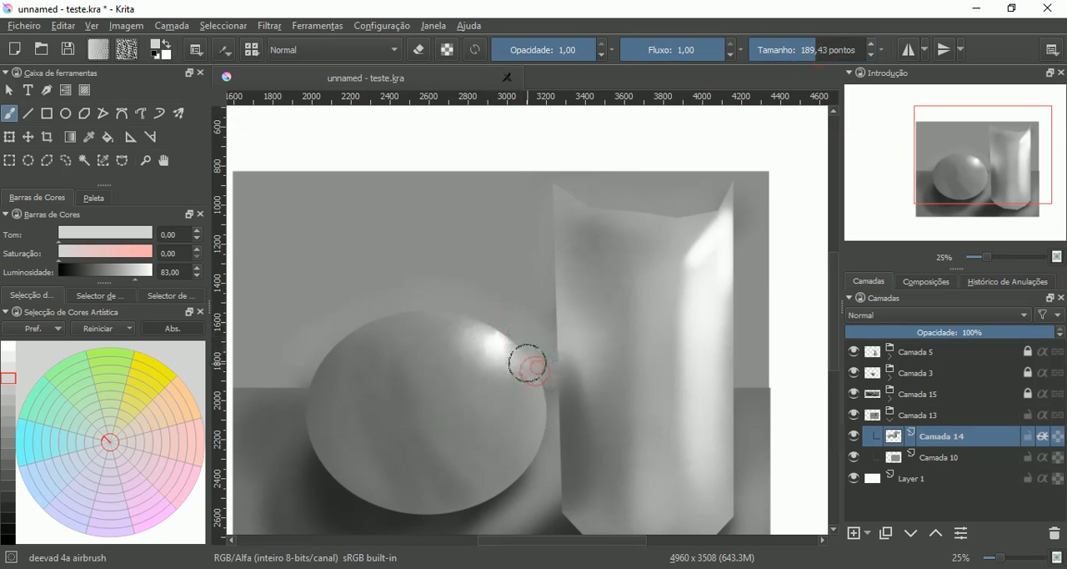
mouse_move(536, 377)
mouse_down()
mouse_move(514, 347)
mouse_move(524, 359)
mouse_move(448, 318)
mouse_move(472, 326)
mouse_move(405, 319)
mouse_move(433, 316)
mouse_move(338, 343)
mouse_move(393, 314)
mouse_move(316, 363)
mouse_up()
mouse_move(361, 326)
mouse_down()
mouse_move(307, 378)
mouse_move(426, 304)
mouse_move(379, 321)
mouse_move(444, 315)
mouse_move(390, 310)
mouse_move(415, 303)
mouse_move(520, 328)
mouse_move(487, 312)
mouse_move(533, 356)
mouse_move(515, 332)
mouse_move(449, 310)
mouse_move(490, 320)
mouse_move(393, 315)
mouse_move(433, 306)
mouse_move(361, 317)
mouse_move(381, 306)
mouse_move(305, 373)
mouse_move(354, 349)
mouse_up()
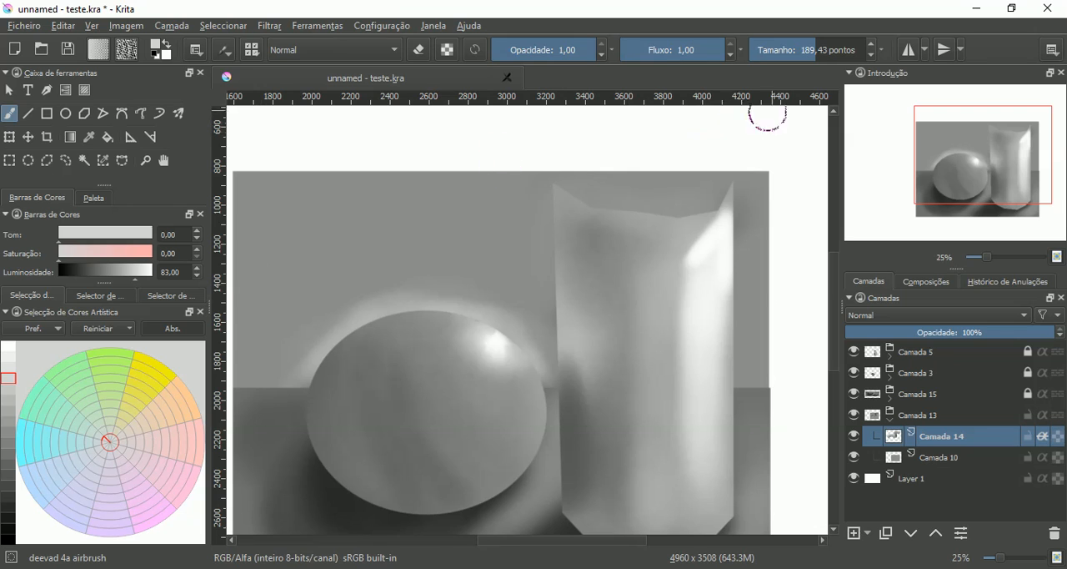
- Widen the sphere's halo and add a light glow around the cylinder's top and left edges with brush size 445.09
click(828, 55)
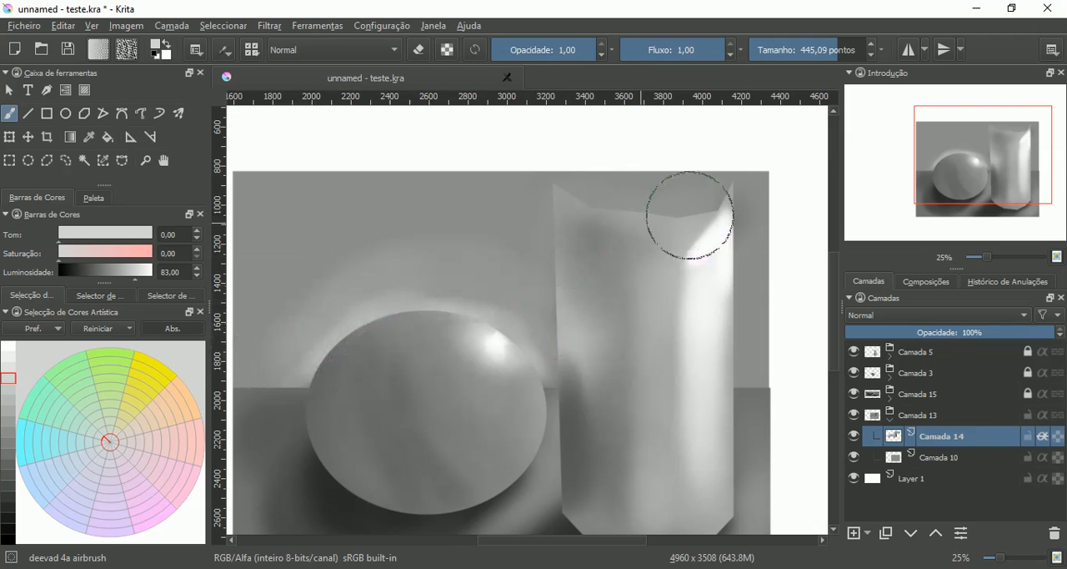
mouse_move(699, 218)
mouse_down()
mouse_move(658, 231)
mouse_move(593, 229)
mouse_move(576, 215)
mouse_up()
mouse_move(577, 281)
mouse_down()
mouse_move(576, 337)
mouse_move(584, 331)
mouse_move(571, 314)
mouse_move(565, 358)
mouse_up()
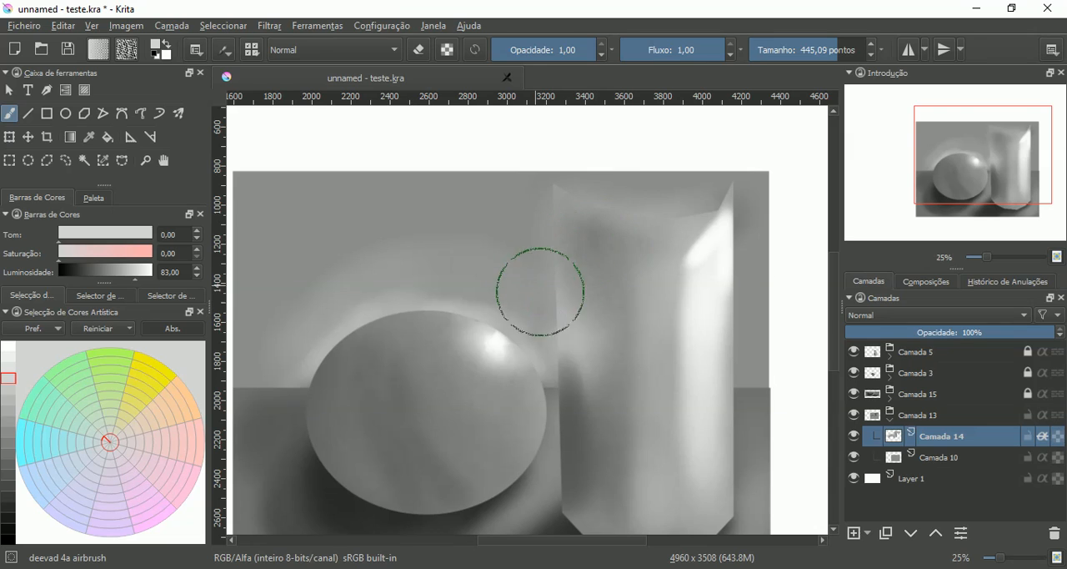
- Unlock the Camada 3 group and airbrush a white rim highlight along the sphere's top edge on Camada 12 with brush size 217.46
click(890, 381)
click(899, 399)
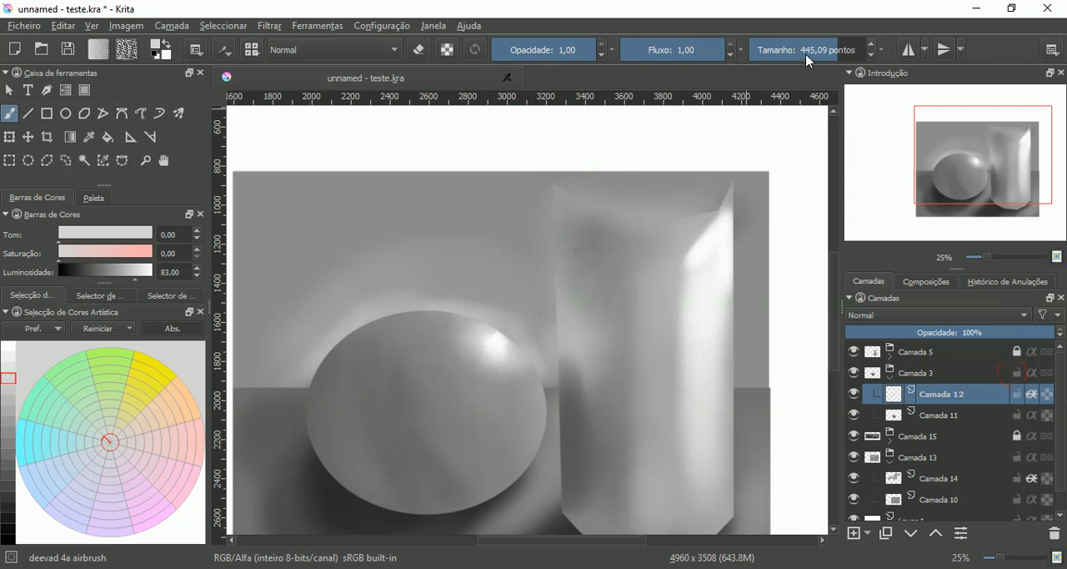
click(9, 346)
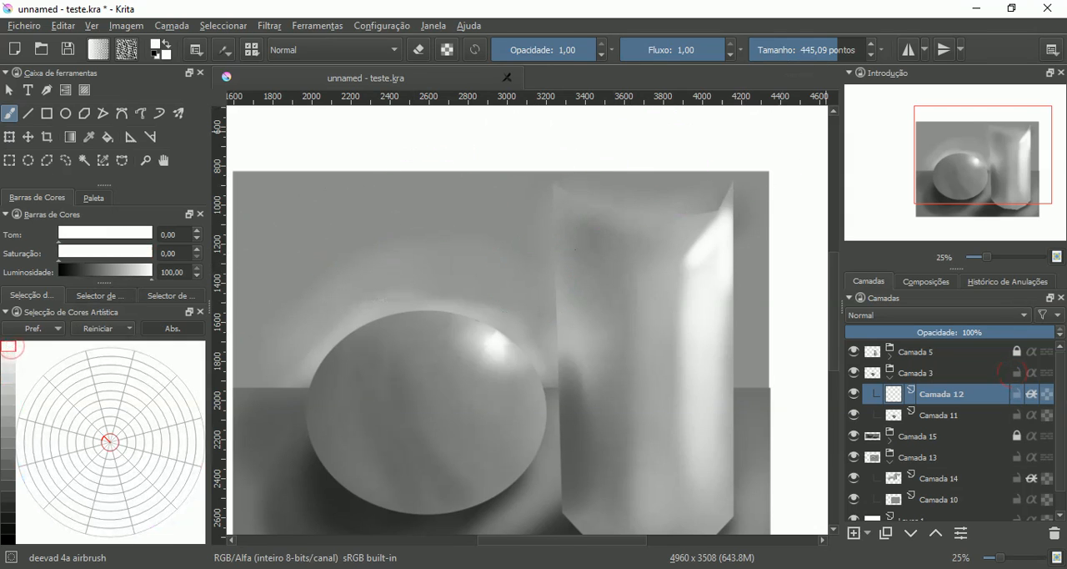
drag(830, 60, 827, 62)
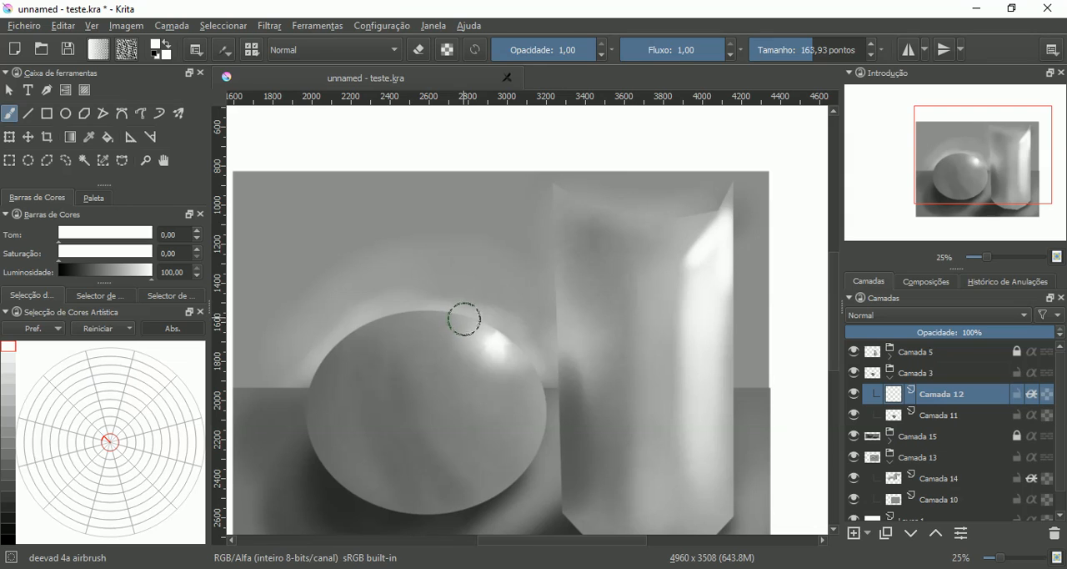
mouse_move(457, 319)
mouse_down()
mouse_move(386, 322)
mouse_move(416, 312)
mouse_move(388, 321)
mouse_move(400, 315)
mouse_move(358, 335)
mouse_move(407, 310)
mouse_up()
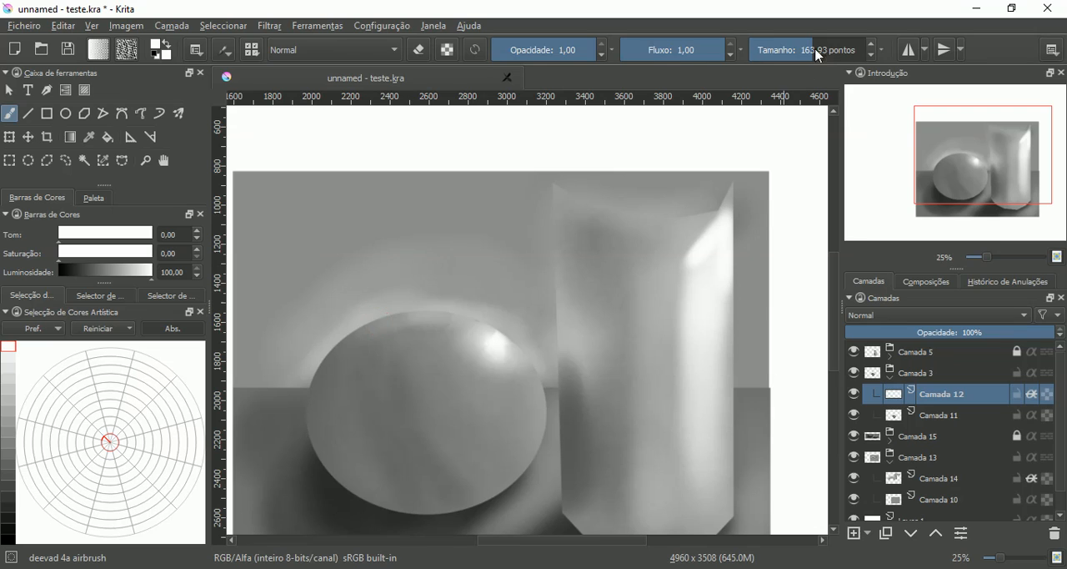
drag(818, 55, 790, 54)
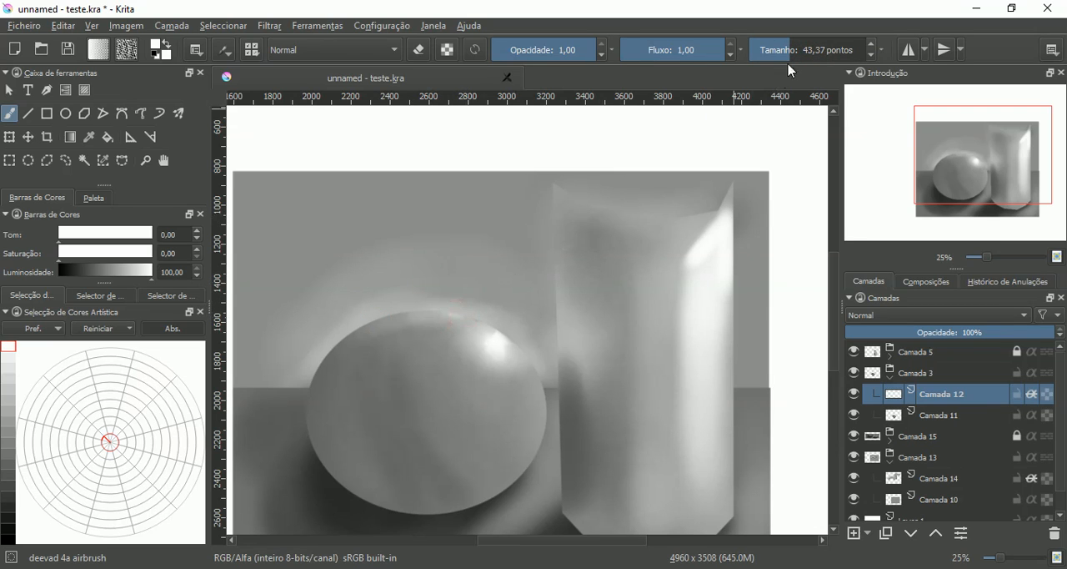
drag(798, 57, 820, 50)
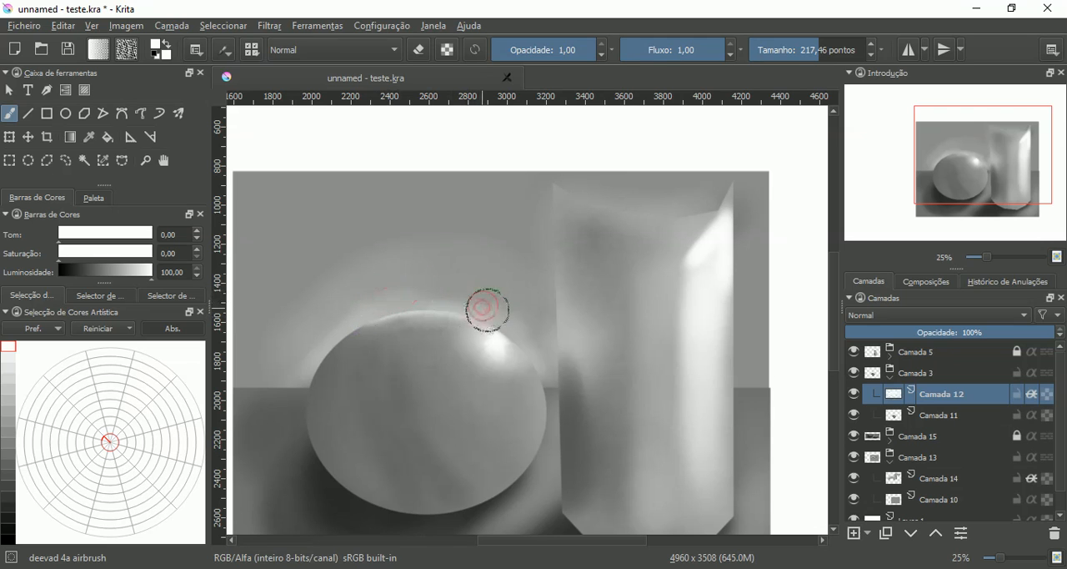
mouse_move(487, 306)
mouse_down()
mouse_move(496, 304)
mouse_move(485, 300)
mouse_up()
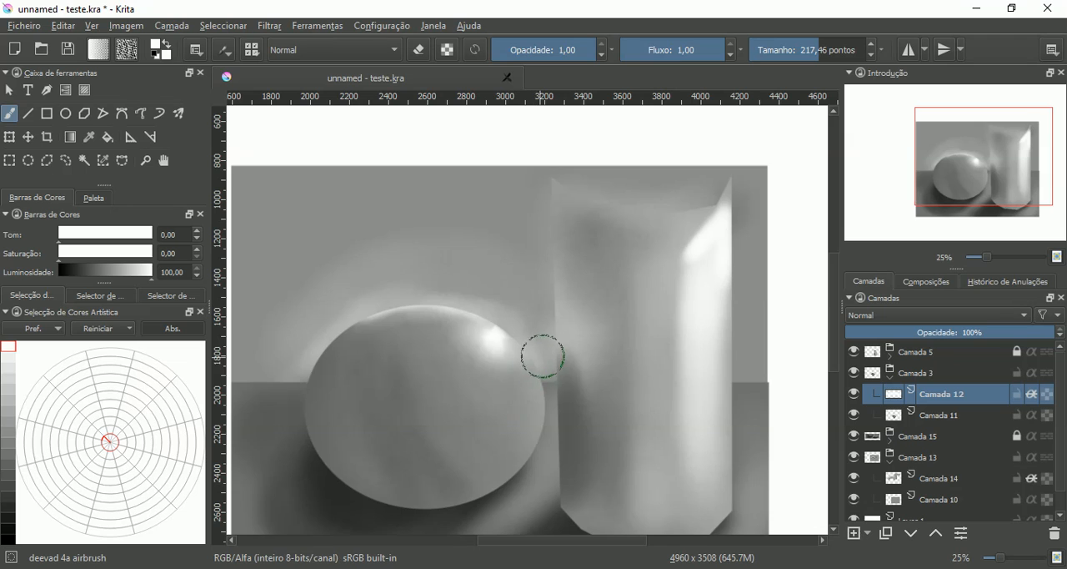
mouse_move(543, 353)
mouse_down()
mouse_move(562, 298)
mouse_move(534, 386)
mouse_up()
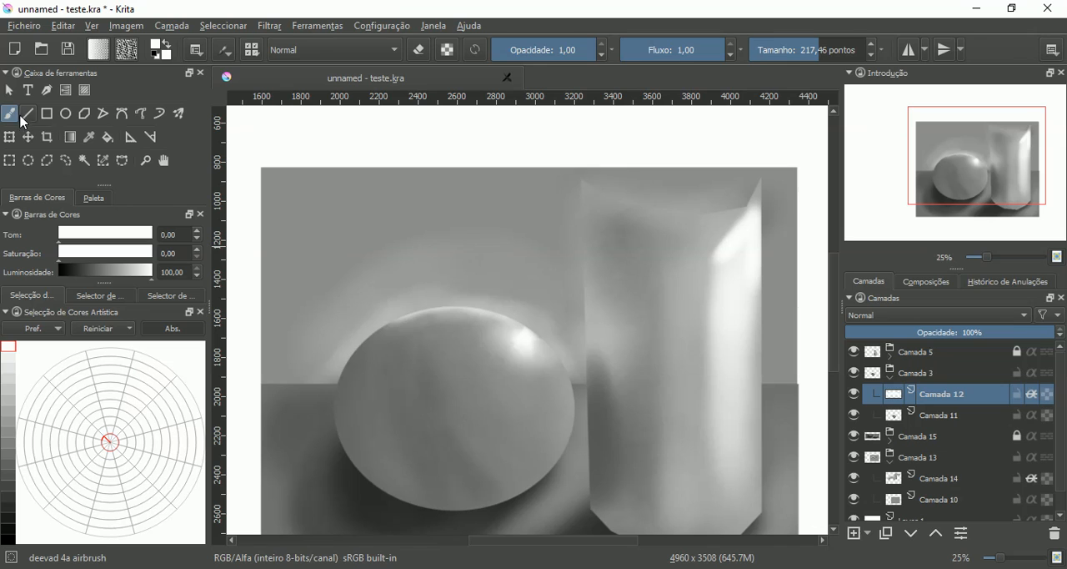
- On Camada 14, smudge the wall halo above the sphere and towards the cylinder with the GDquest_Blend_Flat brush at size 264.47
right_click(413, 265)
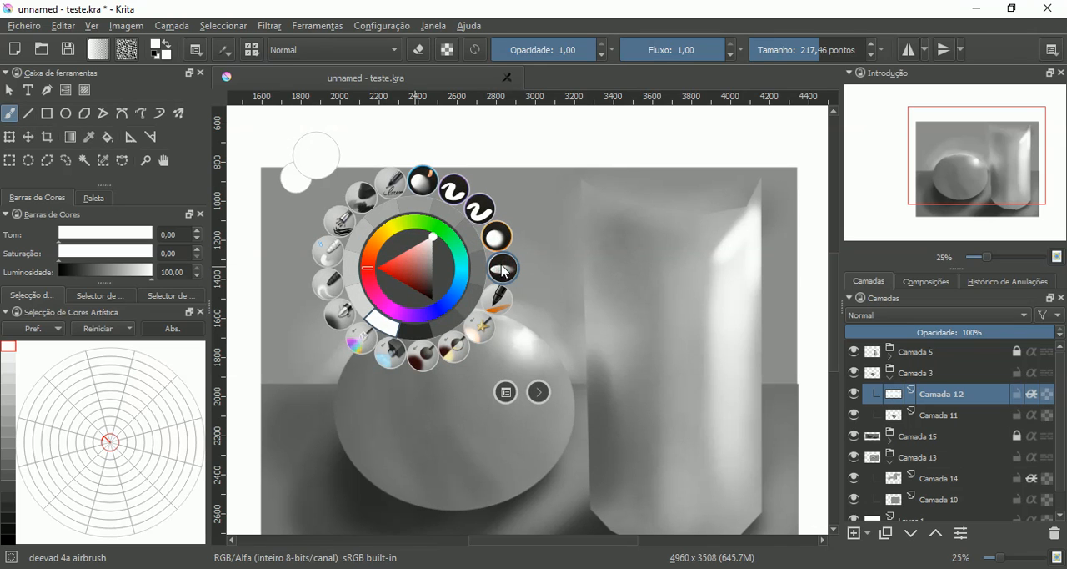
click(426, 181)
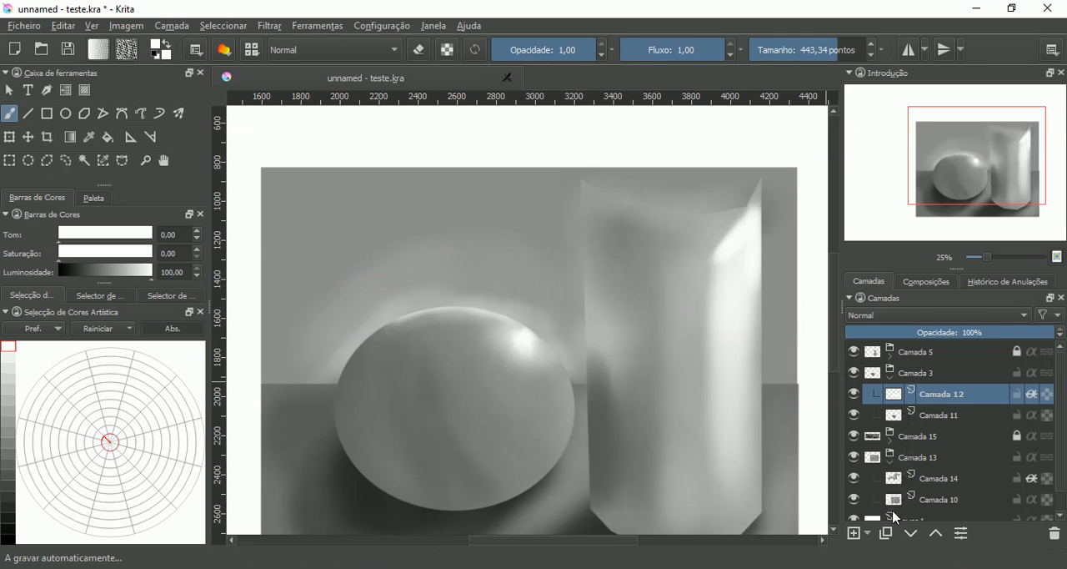
click(906, 482)
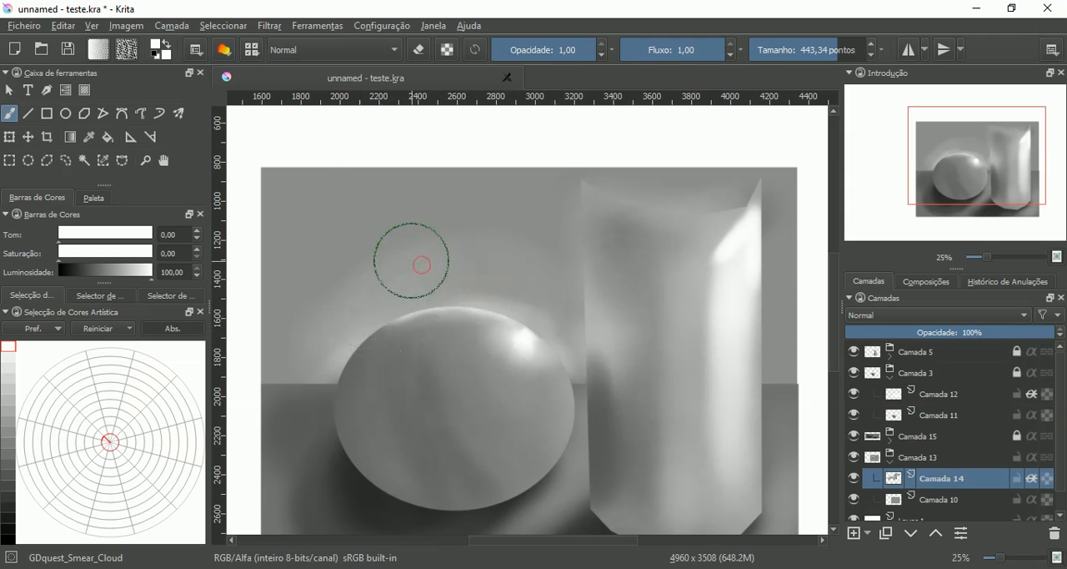
right_click(419, 266)
click(507, 268)
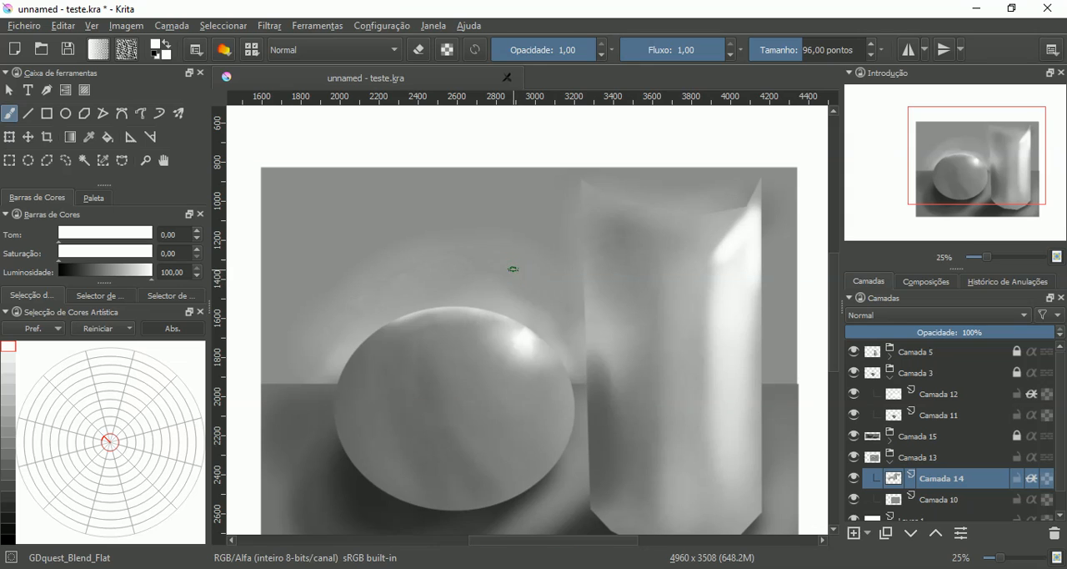
click(824, 51)
mouse_move(532, 284)
mouse_down()
mouse_move(502, 293)
mouse_move(499, 308)
mouse_up()
click(502, 288)
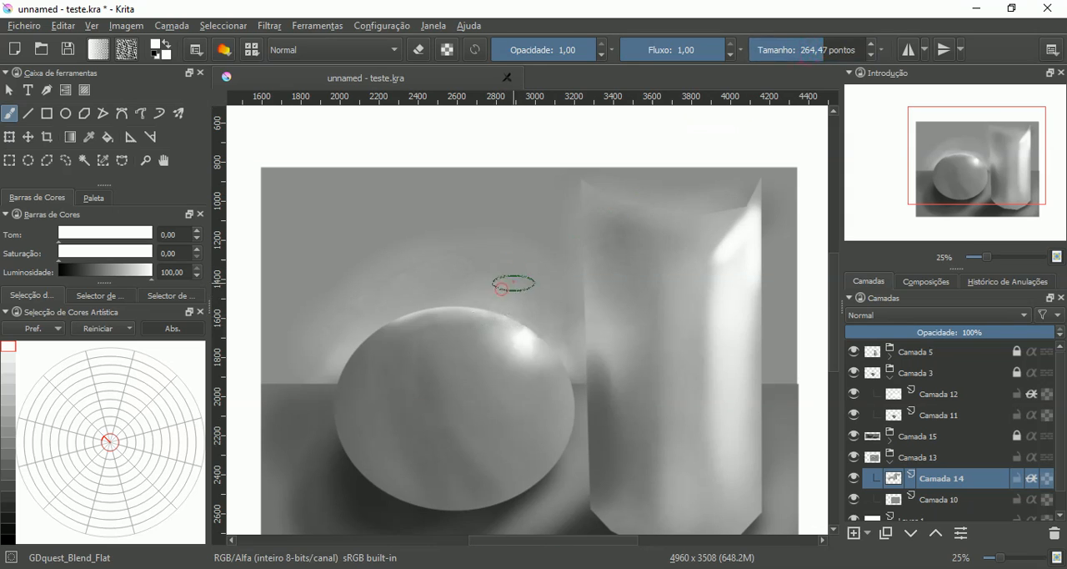
click(513, 282)
click(525, 291)
click(532, 290)
click(537, 288)
click(483, 267)
click(490, 268)
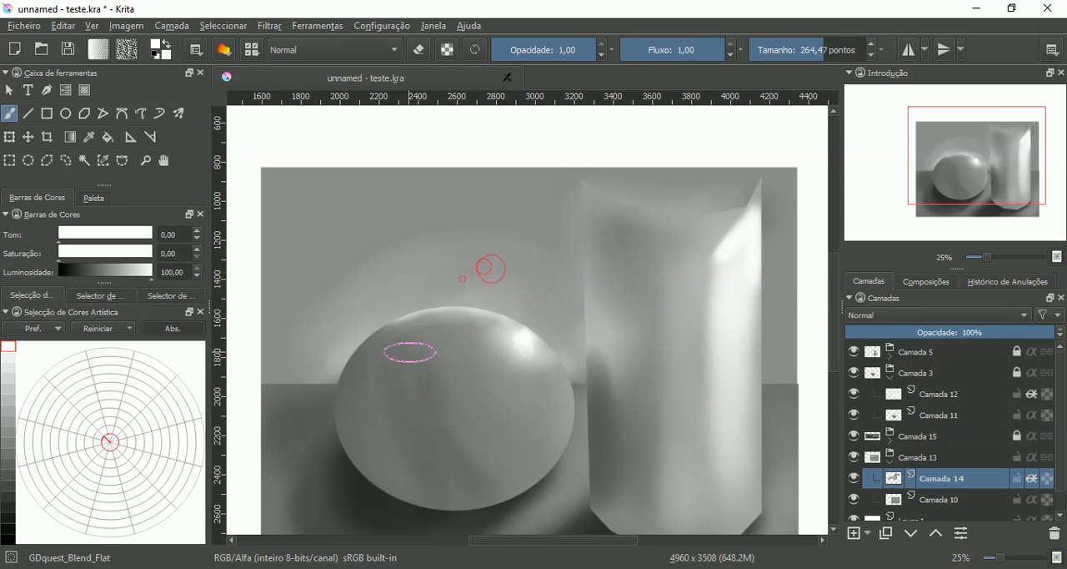
- Blend the halo around the sphere's upper-left edge outward into the wall with the same flat blending brush
click(463, 279)
click(417, 274)
drag(401, 279, 366, 321)
drag(397, 262, 347, 353)
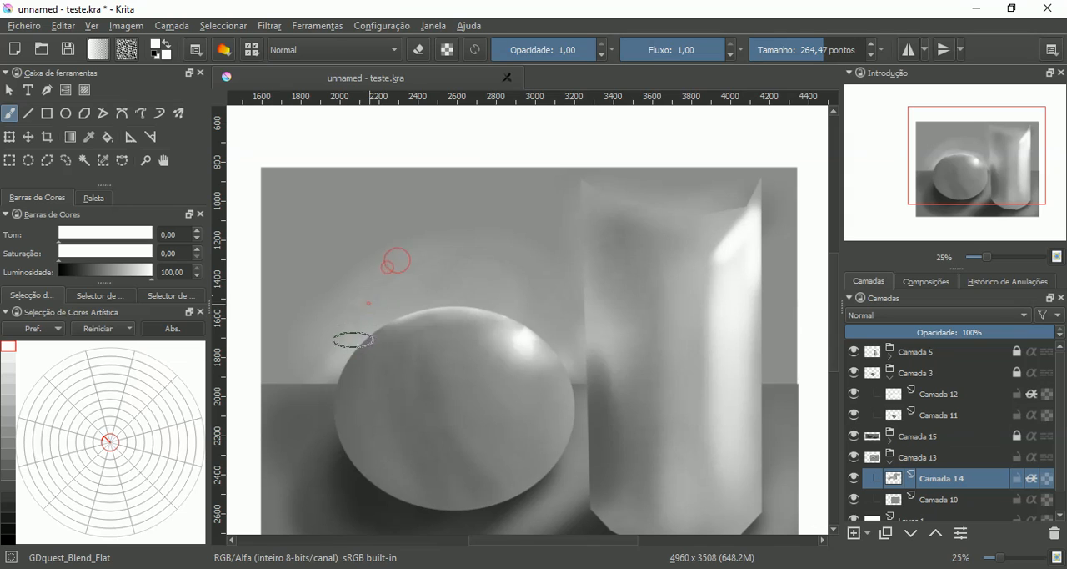
click(388, 267)
click(369, 302)
drag(358, 299, 321, 361)
mouse_move(358, 281)
mouse_down()
mouse_move(313, 364)
mouse_move(365, 317)
mouse_up()
drag(376, 283, 338, 371)
drag(367, 322, 338, 369)
mouse_move(355, 306)
mouse_down()
mouse_move(324, 371)
mouse_move(314, 332)
mouse_up()
drag(321, 283, 306, 318)
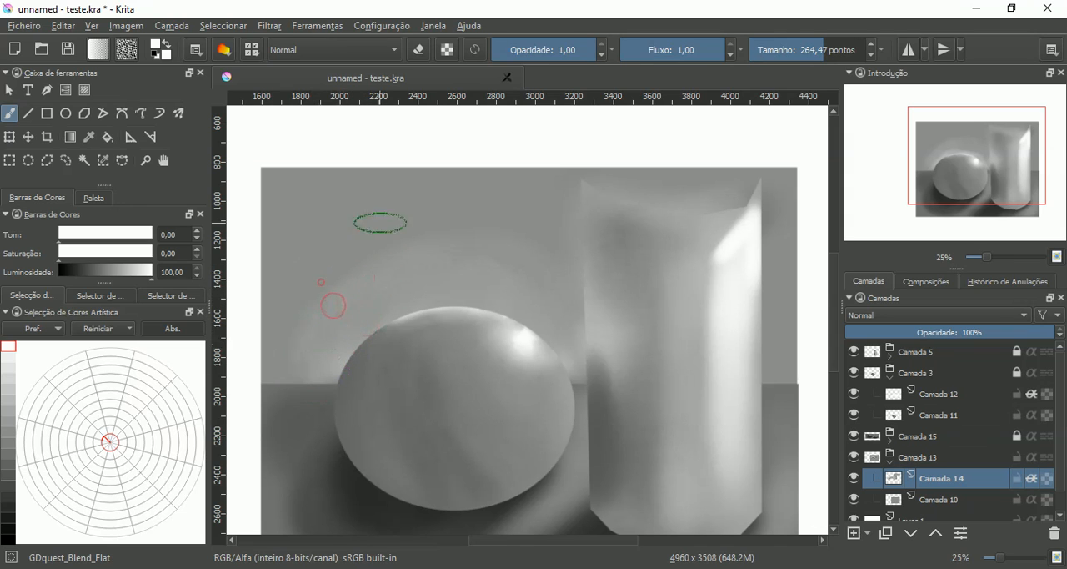
- Feather the halo's outer edge into the wall gray above the sphere, from its left side across to the cylinder
drag(380, 225, 353, 256)
drag(366, 219, 323, 325)
drag(352, 231, 351, 274)
drag(387, 205, 365, 295)
drag(431, 201, 421, 275)
drag(443, 206, 423, 292)
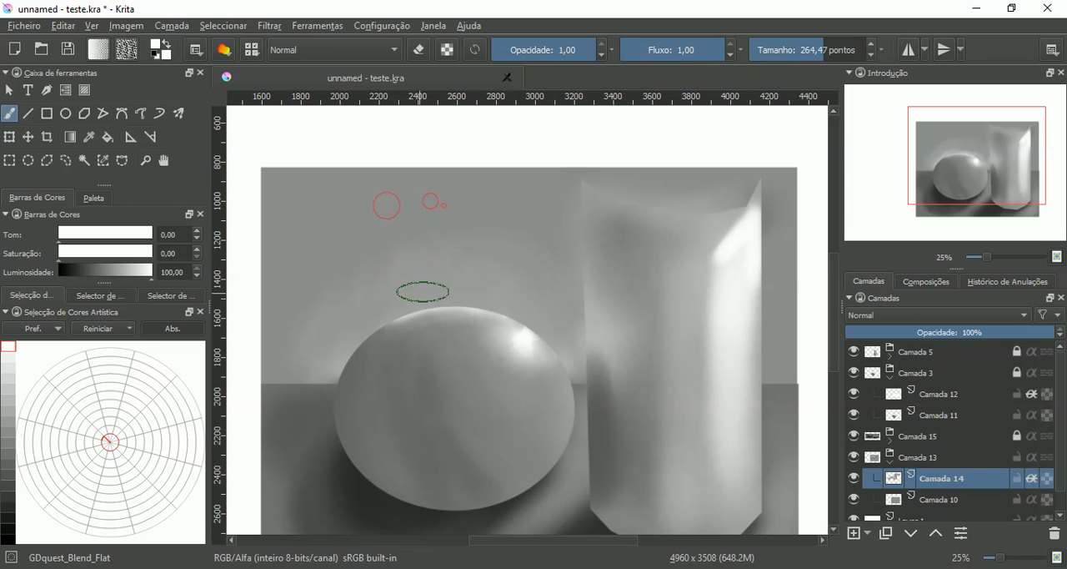
mouse_move(503, 200)
mouse_down()
mouse_move(484, 266)
mouse_move(520, 303)
mouse_up()
mouse_move(547, 219)
mouse_down()
mouse_move(544, 250)
mouse_move(517, 253)
mouse_move(477, 287)
mouse_up()
drag(474, 221, 441, 264)
drag(457, 338, 464, 281)
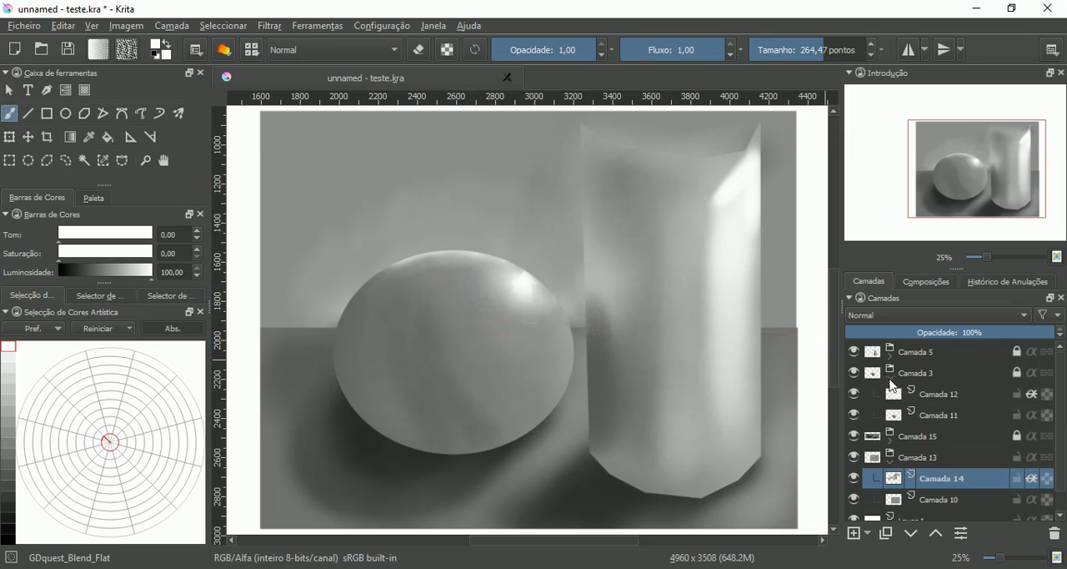
- Collapse the Camada 3 and Camada 13 groups in the layer stack
click(889, 380)
click(890, 403)
click(891, 403)
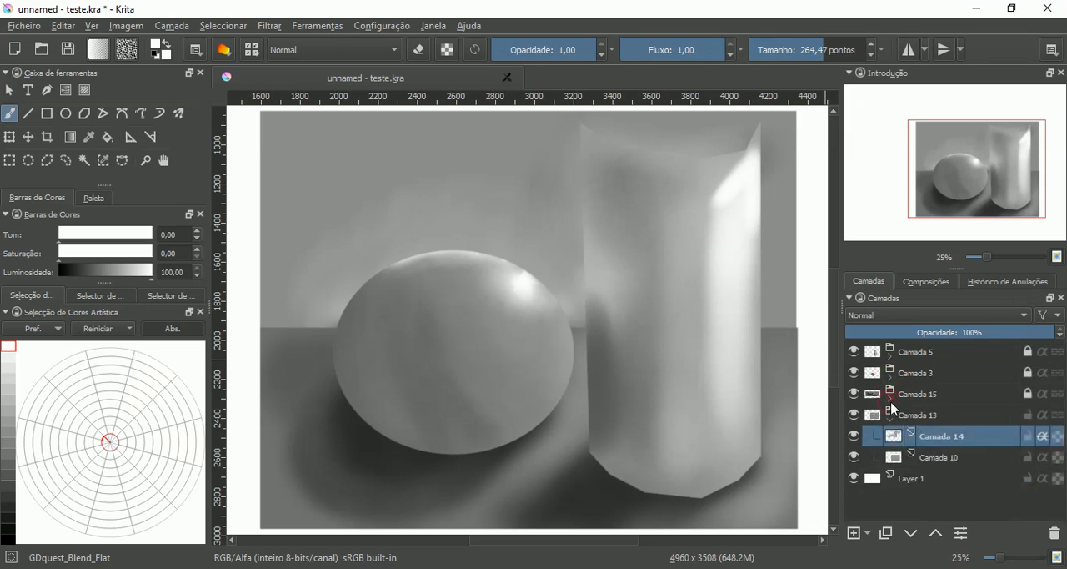
click(891, 424)
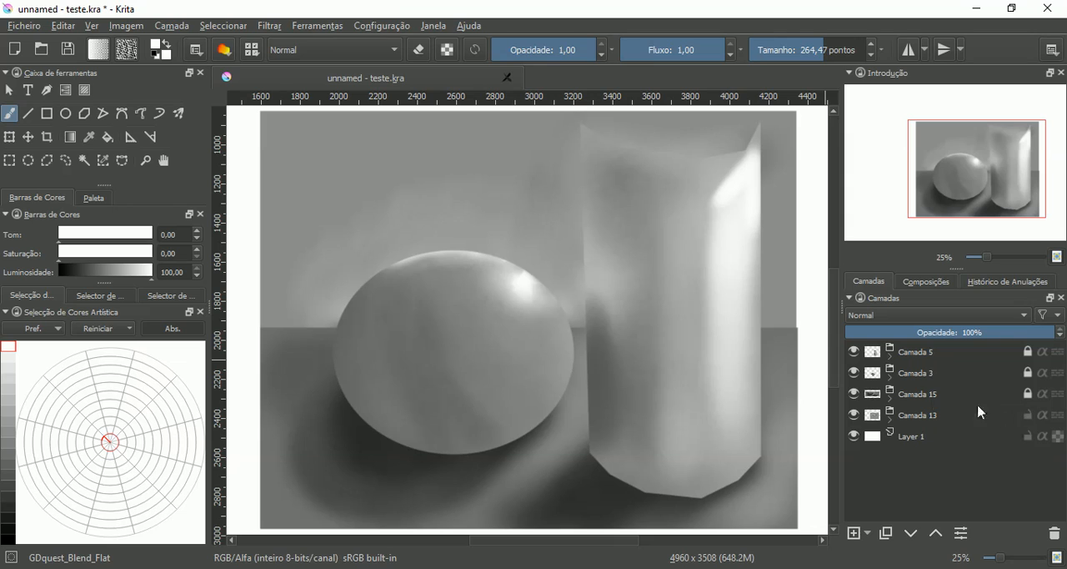
- Add a new paint layer and move it to the top of the stack, outside and above the Camada 5 group
click(855, 534)
drag(896, 430, 911, 364)
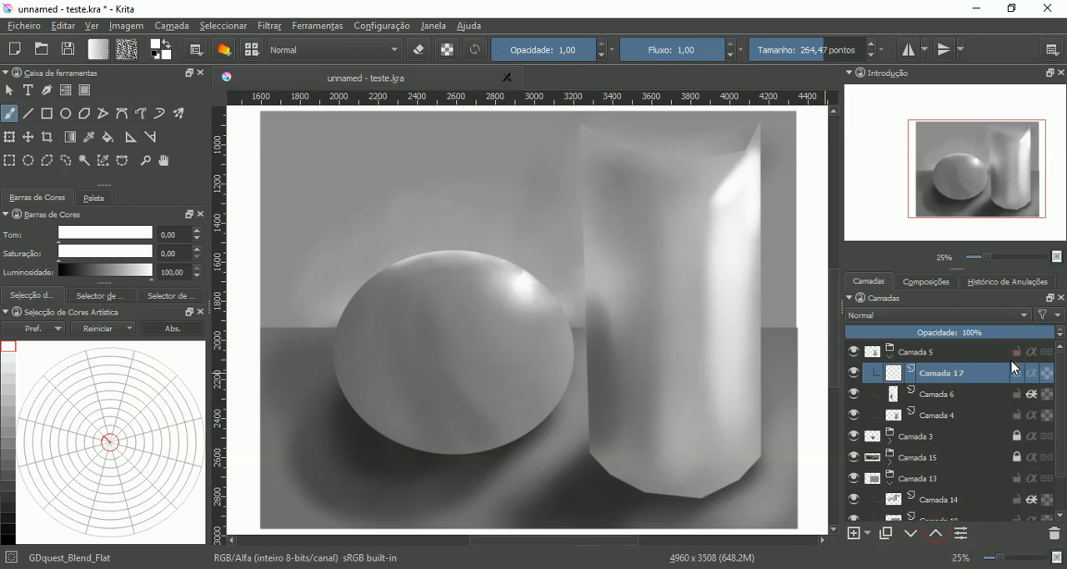
click(935, 535)
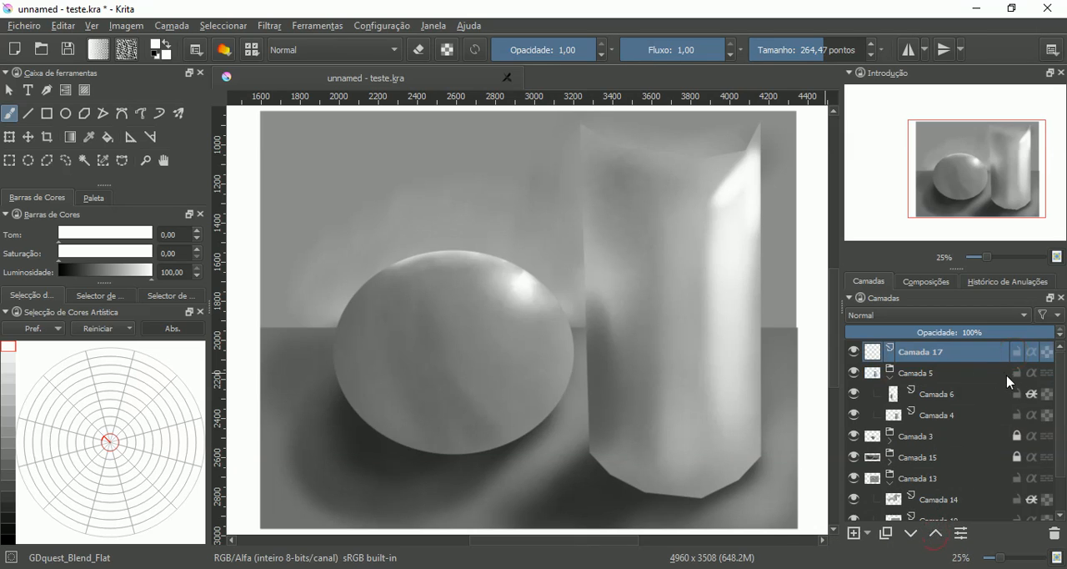
- Collapse and lock the Camada 5 and Camada 13 groups, keeping the new Camada 17 layer active
click(890, 380)
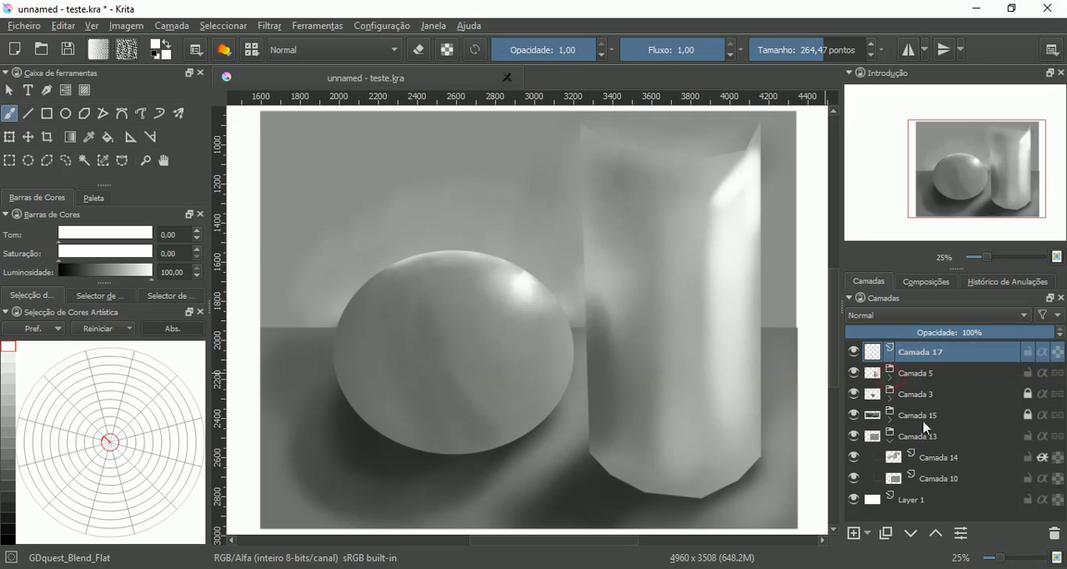
click(891, 442)
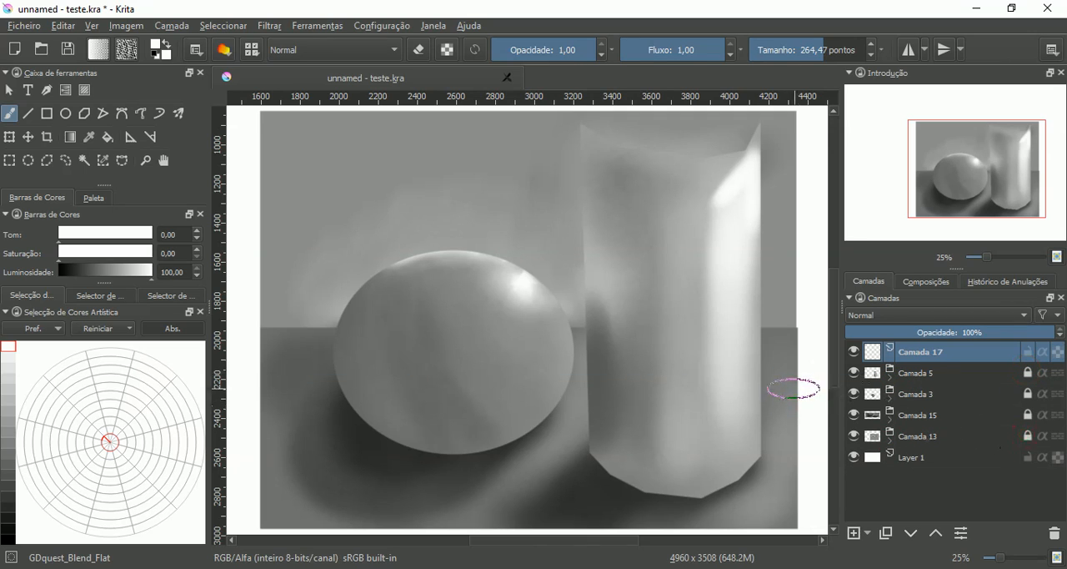
click(867, 538)
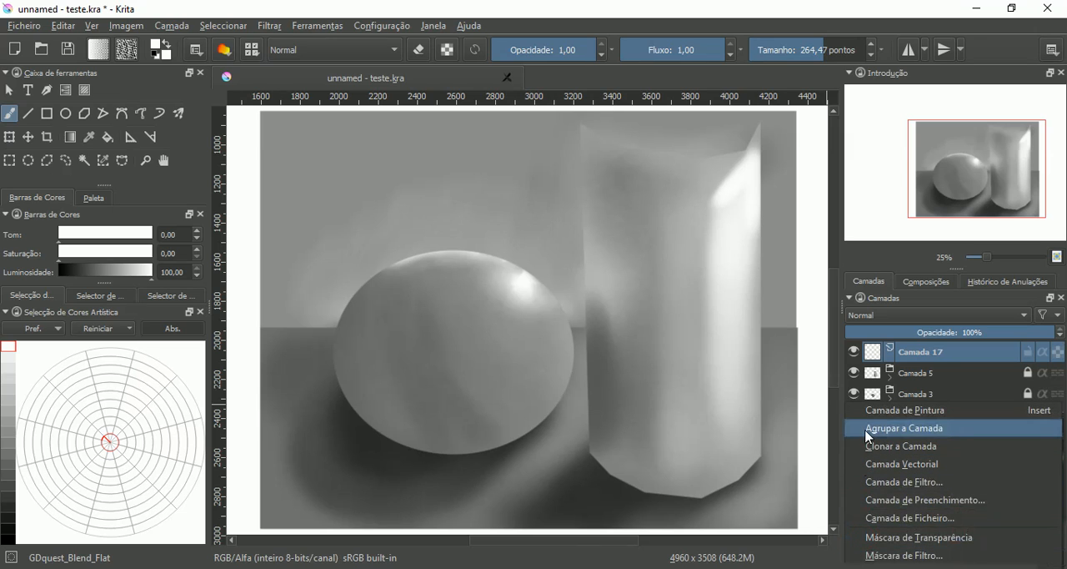
click(876, 354)
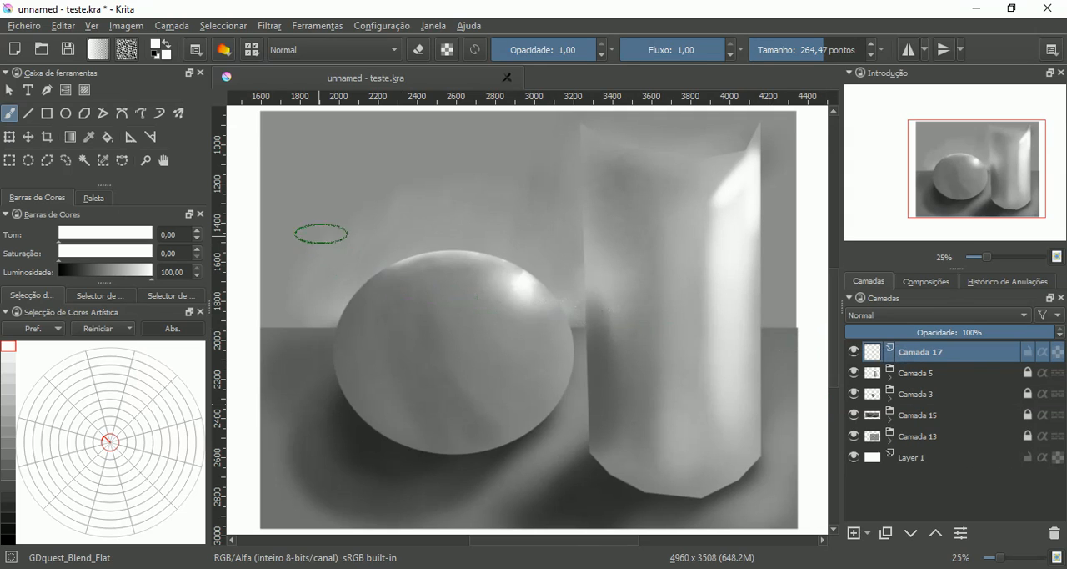
- Try the deevad 4d adjust multiply brush, and settle on the deevad 4b adjust color brush preset
right_click(321, 235)
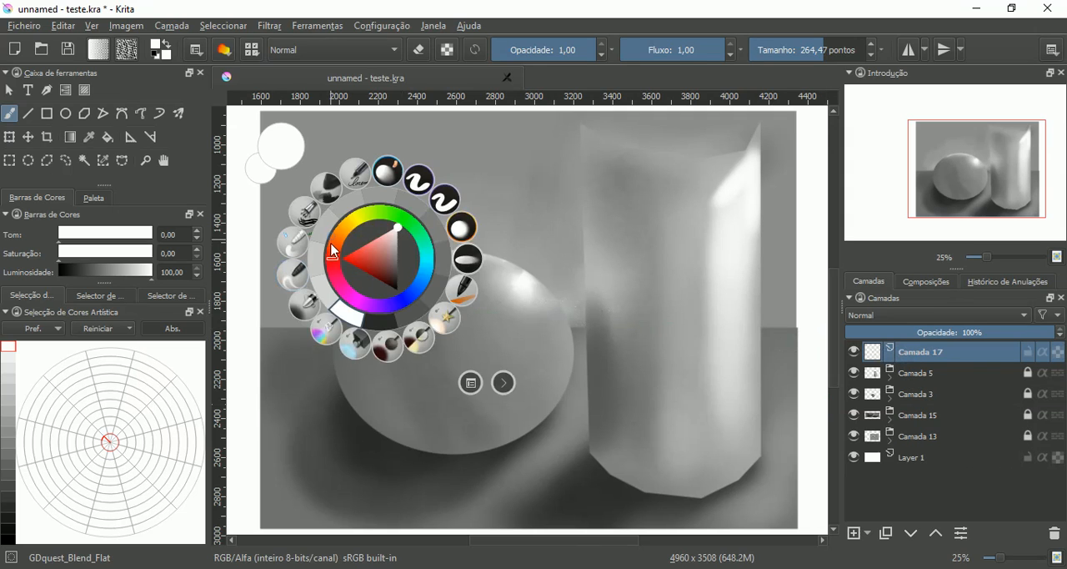
click(327, 331)
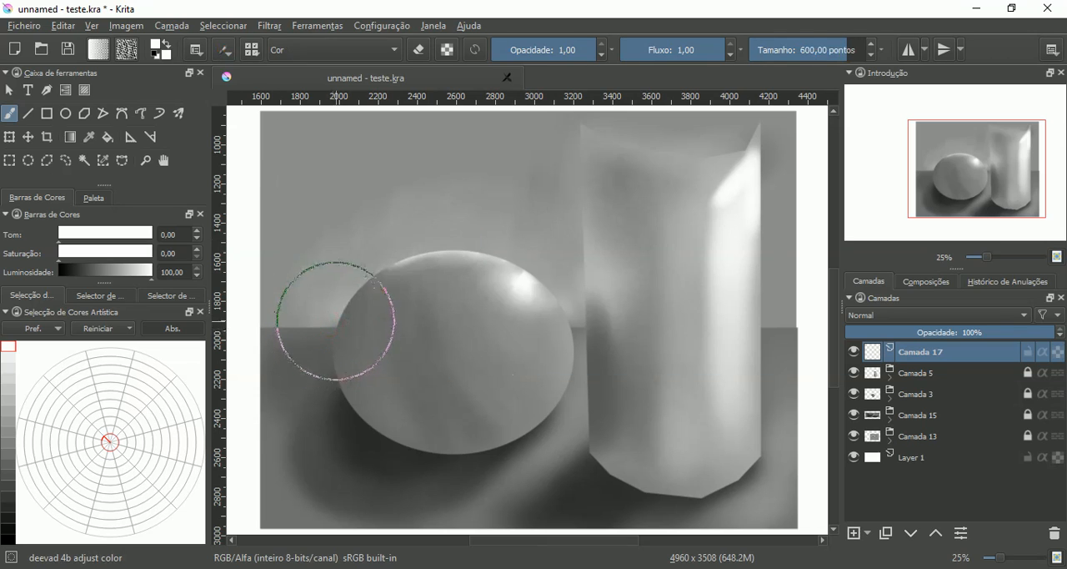
right_click(636, 310)
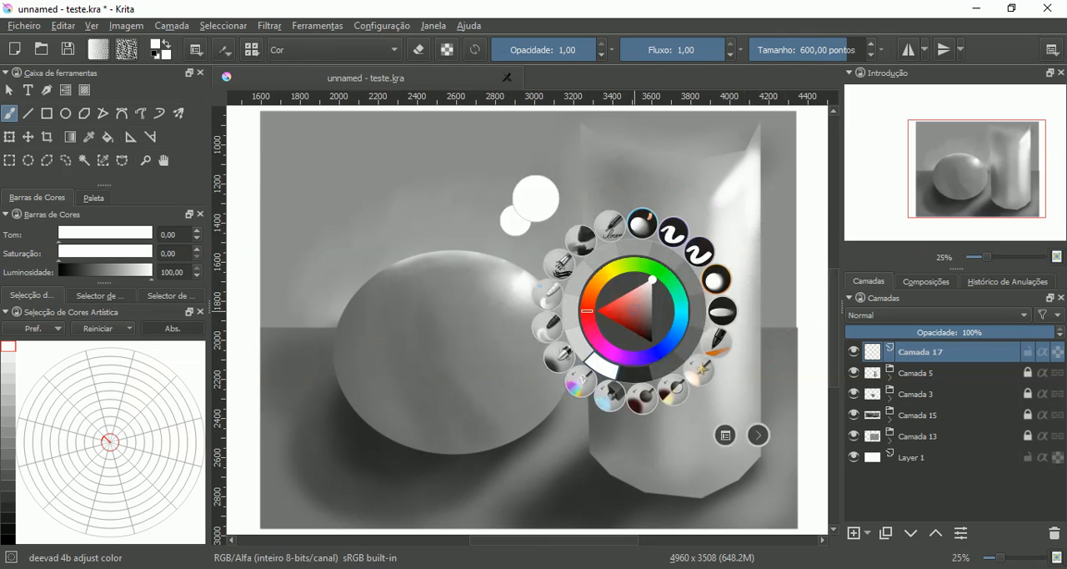
click(653, 406)
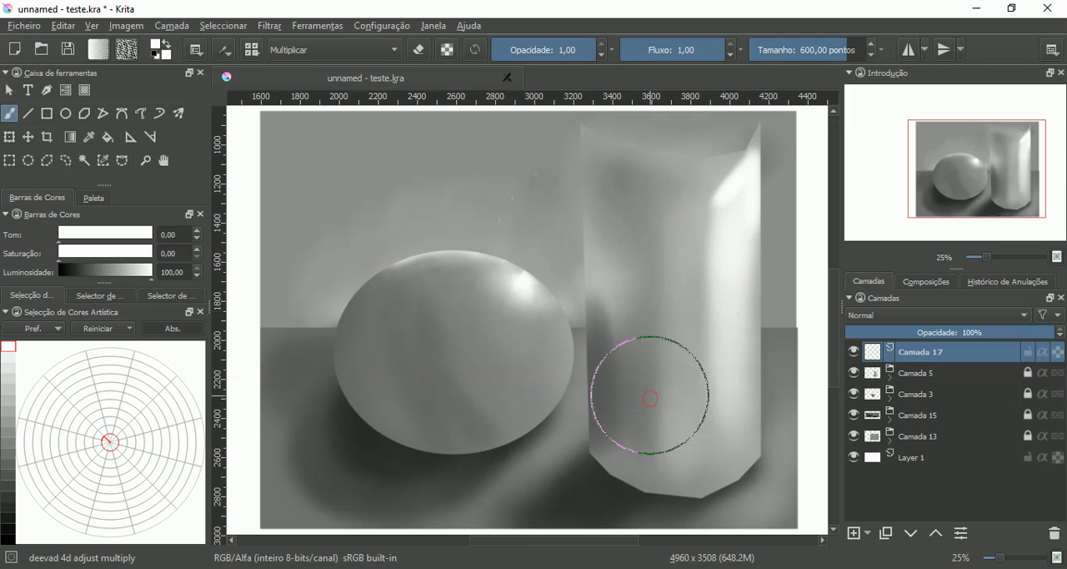
right_click(652, 385)
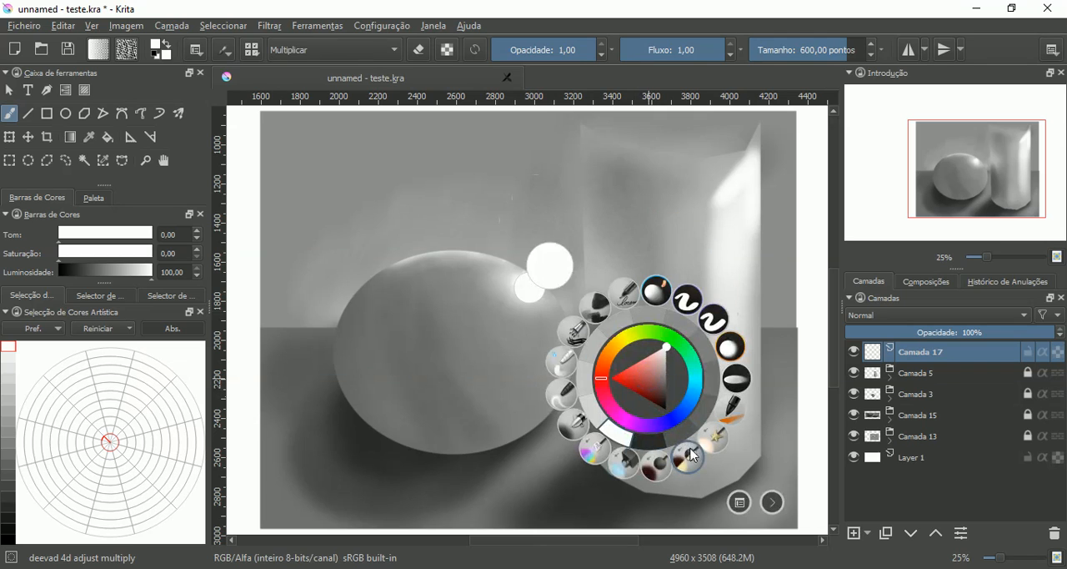
click(597, 457)
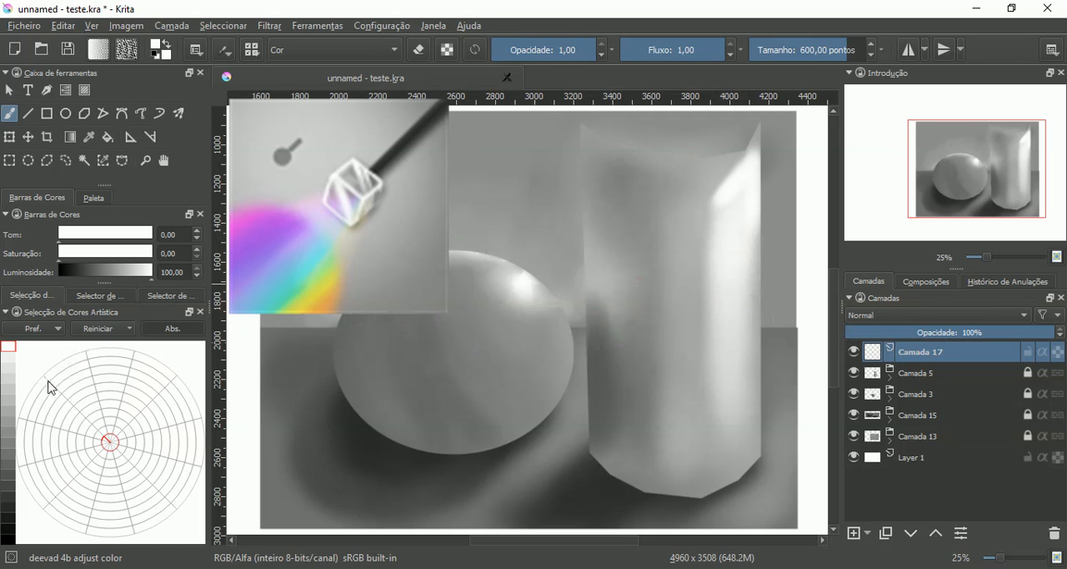
- Set the painting color to a green with hue 120, saturation 66 and luminosity 45
click(75, 430)
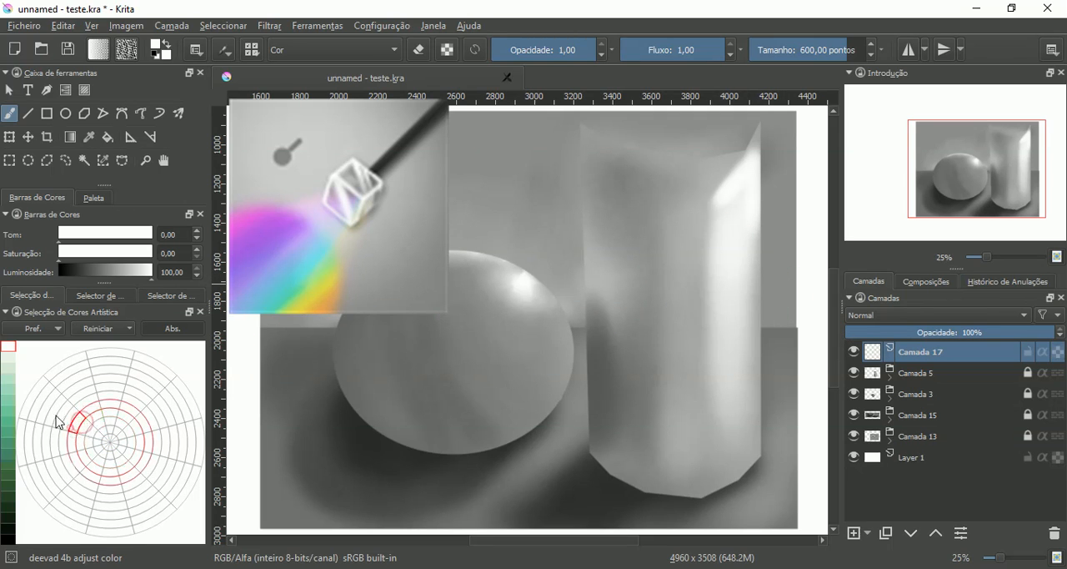
click(14, 444)
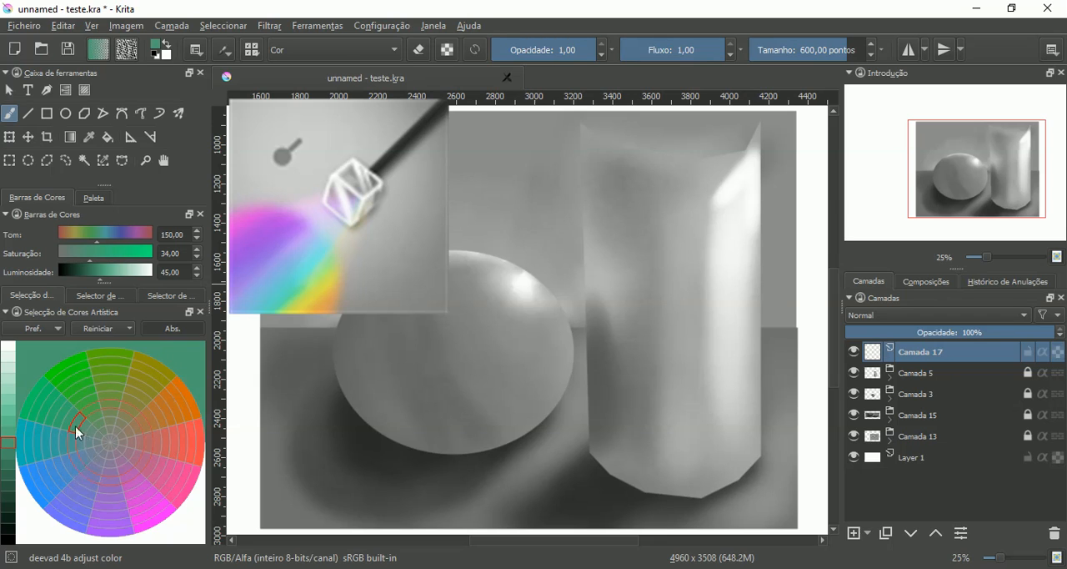
click(76, 382)
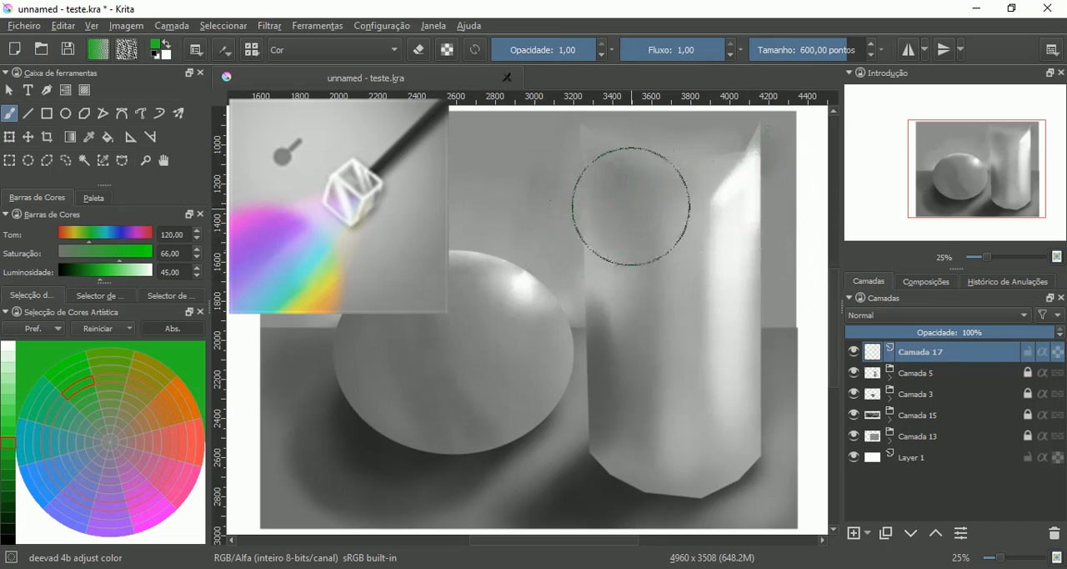
- Unlock the Camada 5 group and add a paint layer with inherited alpha above Camada 6 inside it
click(890, 381)
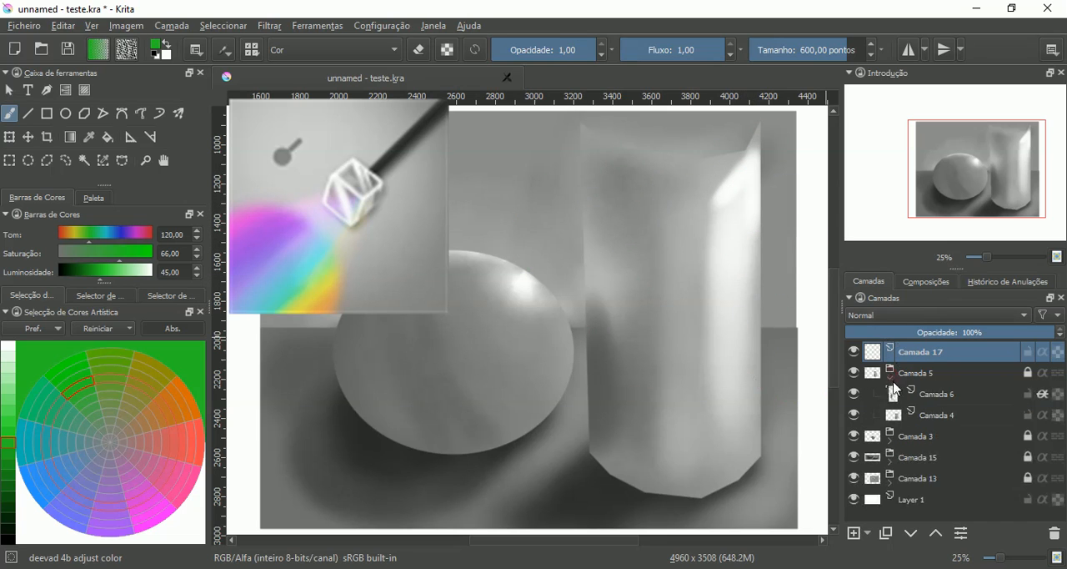
click(934, 402)
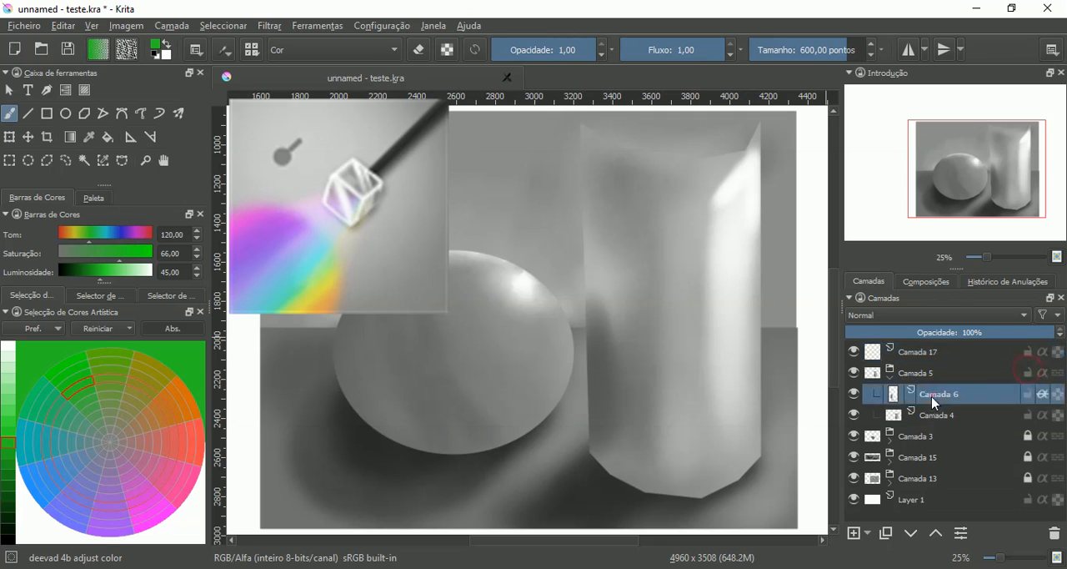
click(854, 534)
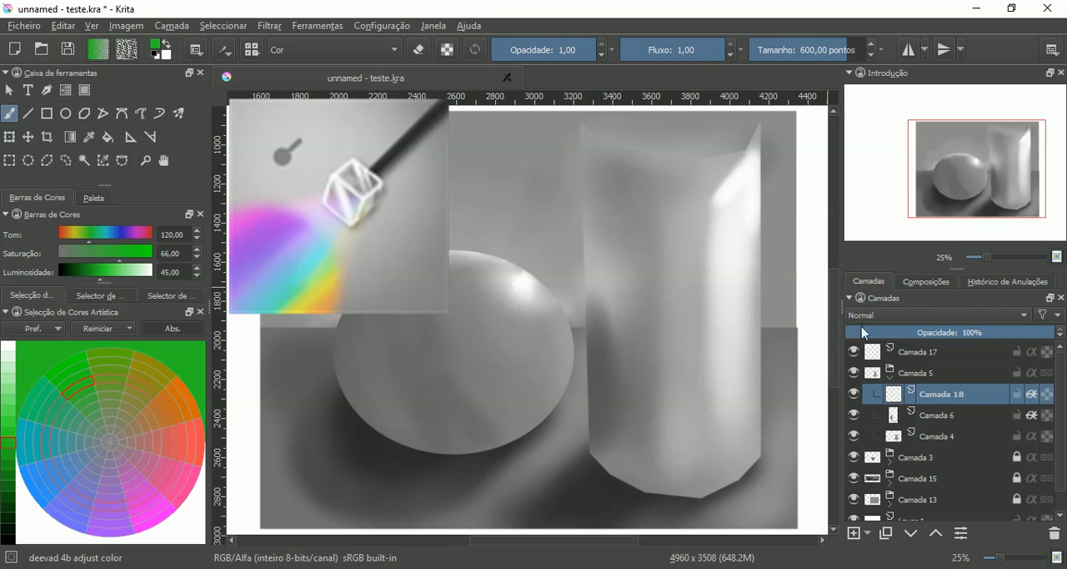
- Colorize the whole cylinder with the green on the Camada 18 layer
click(867, 352)
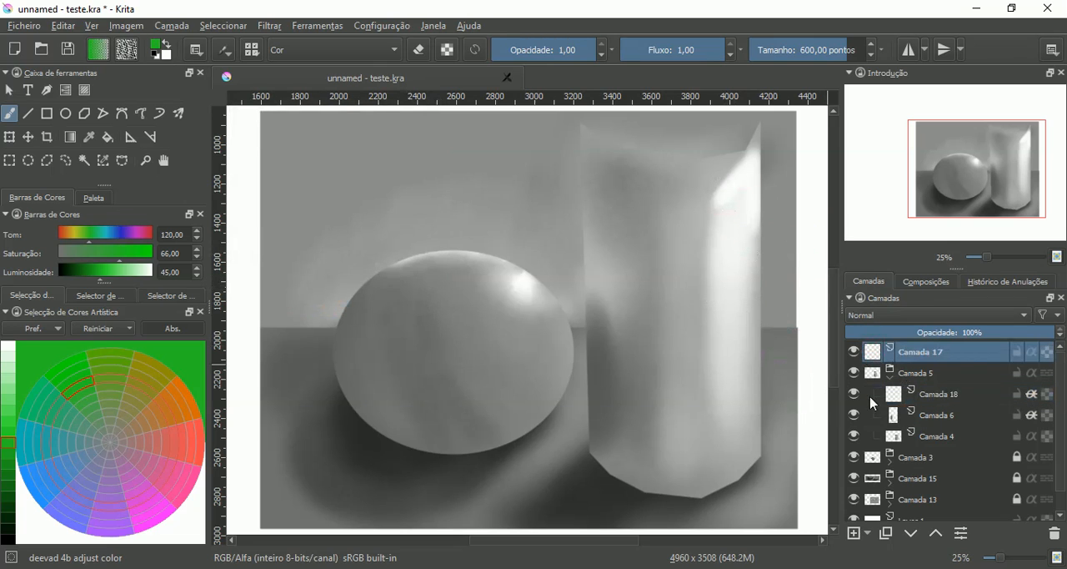
click(871, 398)
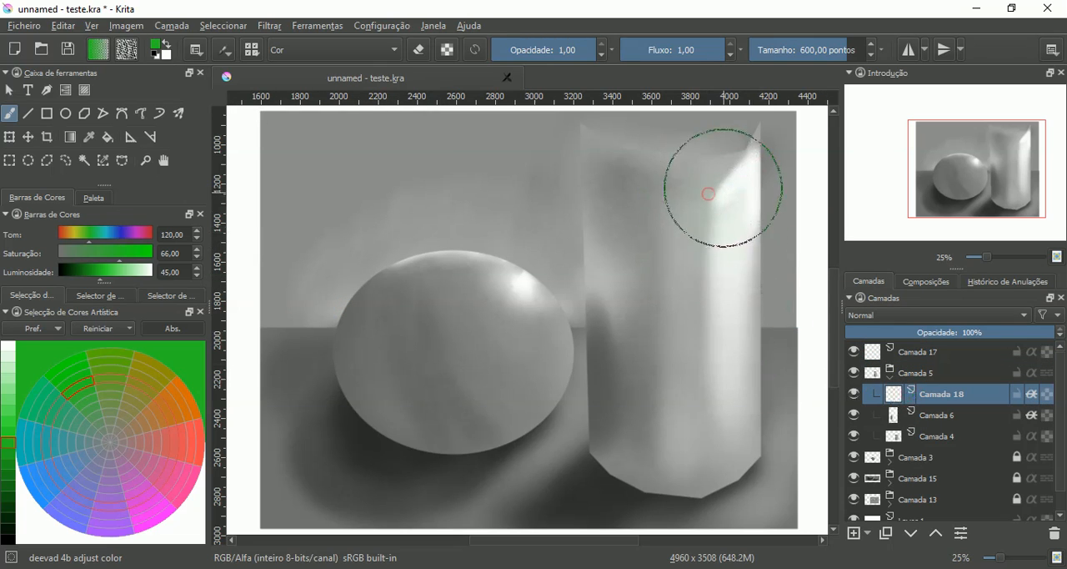
mouse_move(723, 188)
mouse_down()
mouse_move(736, 211)
mouse_move(737, 159)
mouse_move(768, 410)
mouse_move(738, 384)
mouse_move(731, 419)
mouse_move(657, 449)
mouse_move(639, 272)
mouse_move(601, 214)
mouse_move(601, 252)
mouse_move(593, 146)
mouse_move(609, 169)
mouse_move(685, 206)
mouse_move(667, 164)
mouse_move(702, 194)
mouse_move(702, 339)
mouse_move(675, 242)
mouse_move(643, 361)
mouse_move(619, 261)
mouse_move(618, 362)
mouse_move(642, 425)
mouse_move(623, 403)
mouse_move(628, 446)
mouse_move(655, 480)
mouse_move(723, 472)
mouse_move(726, 382)
mouse_move(698, 196)
mouse_move(707, 150)
mouse_move(739, 156)
mouse_move(736, 251)
mouse_move(697, 431)
mouse_move(643, 429)
mouse_move(658, 467)
mouse_move(618, 442)
mouse_move(738, 439)
mouse_move(753, 375)
mouse_move(684, 223)
mouse_move(618, 183)
mouse_move(607, 161)
mouse_move(613, 143)
mouse_move(692, 126)
mouse_move(744, 128)
mouse_move(755, 139)
mouse_move(695, 171)
mouse_move(612, 192)
mouse_move(659, 307)
mouse_move(816, 370)
mouse_up()
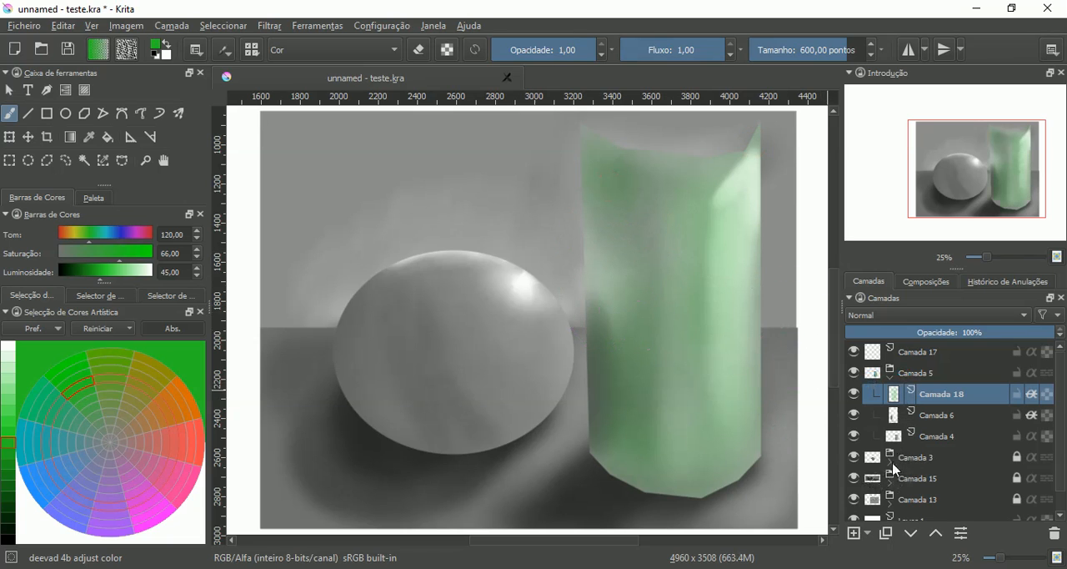
- Unlock the Camada 3, Camada 15 and Camada 13 groups, and add a paint layer with inherited alpha above Camada 12 in Camada 3
click(890, 463)
click(908, 479)
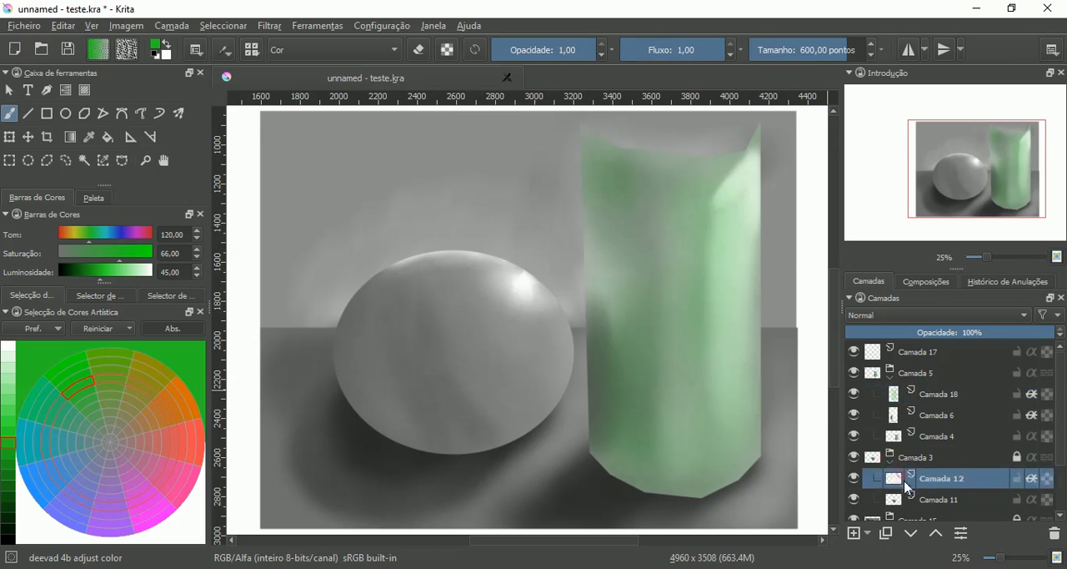
click(854, 535)
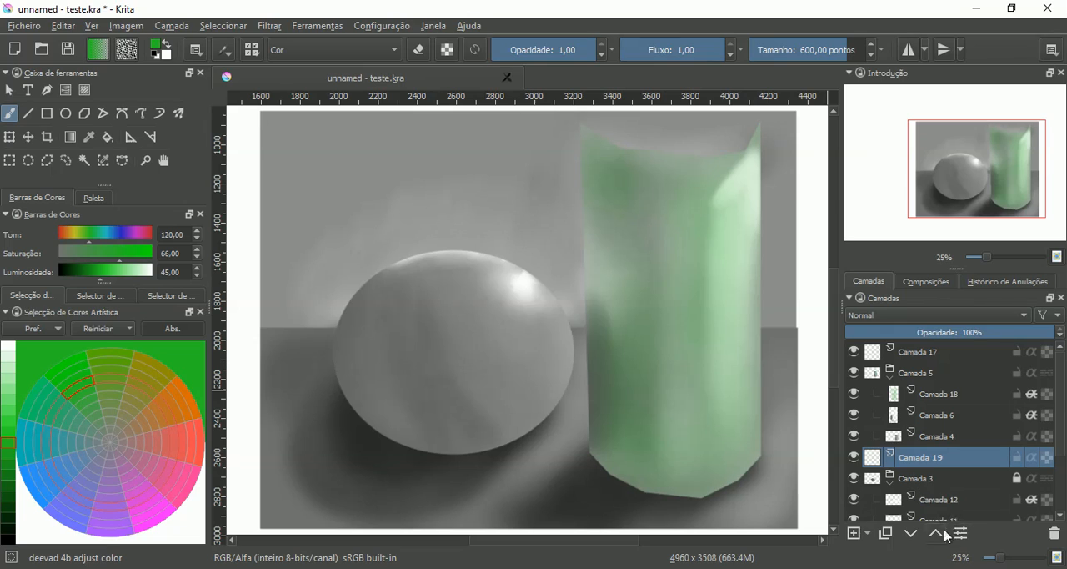
key(ctrl+Page_Down)
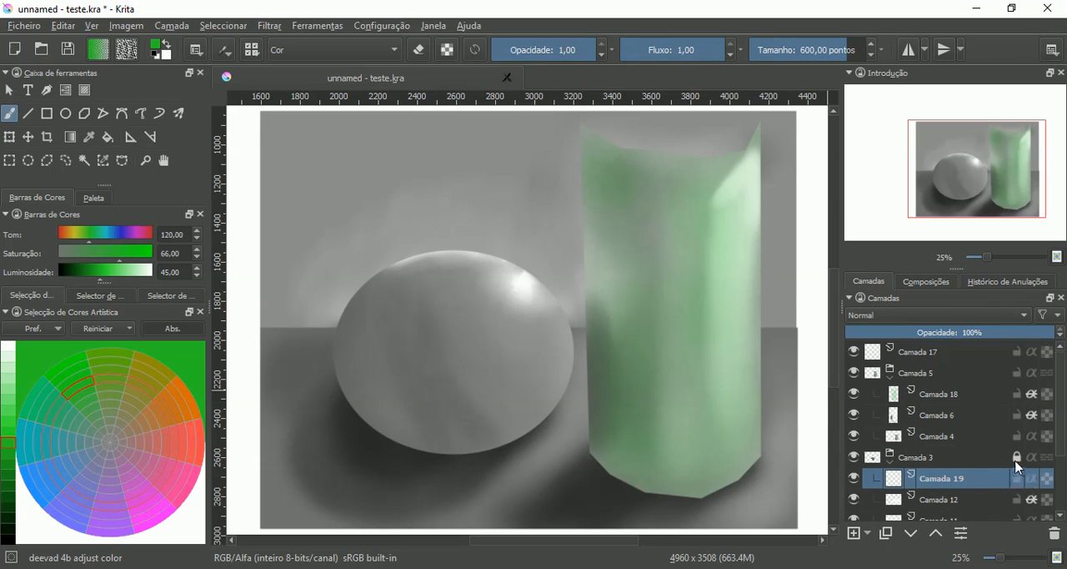
click(1019, 456)
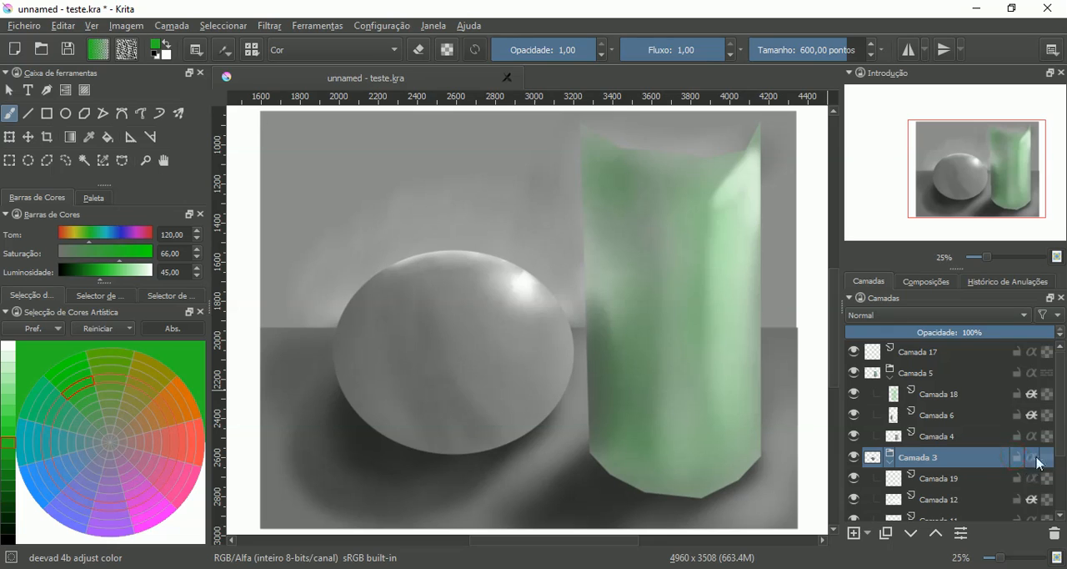
scroll(1042, 467, down, 2)
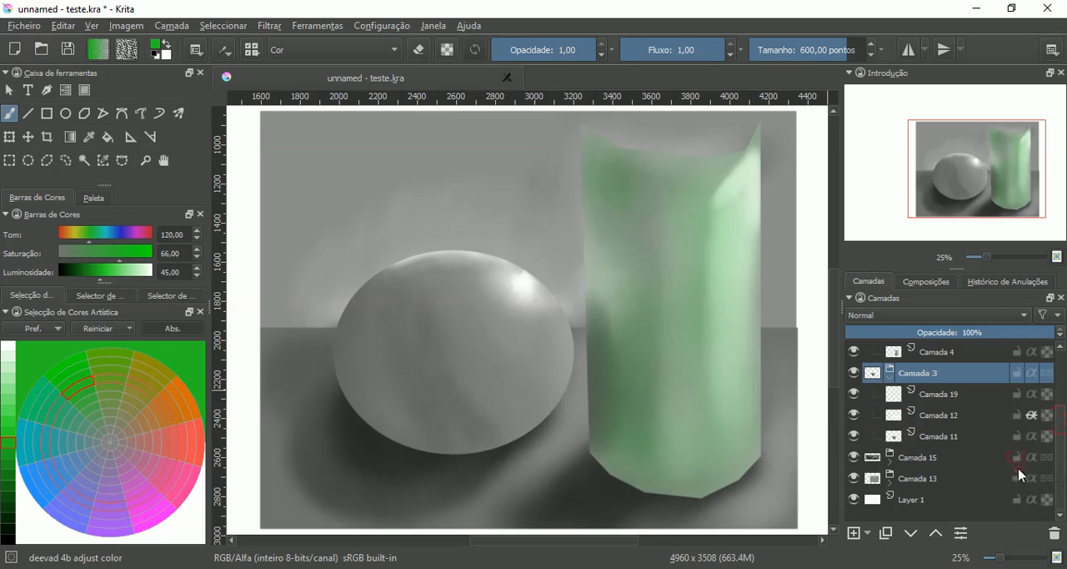
click(937, 397)
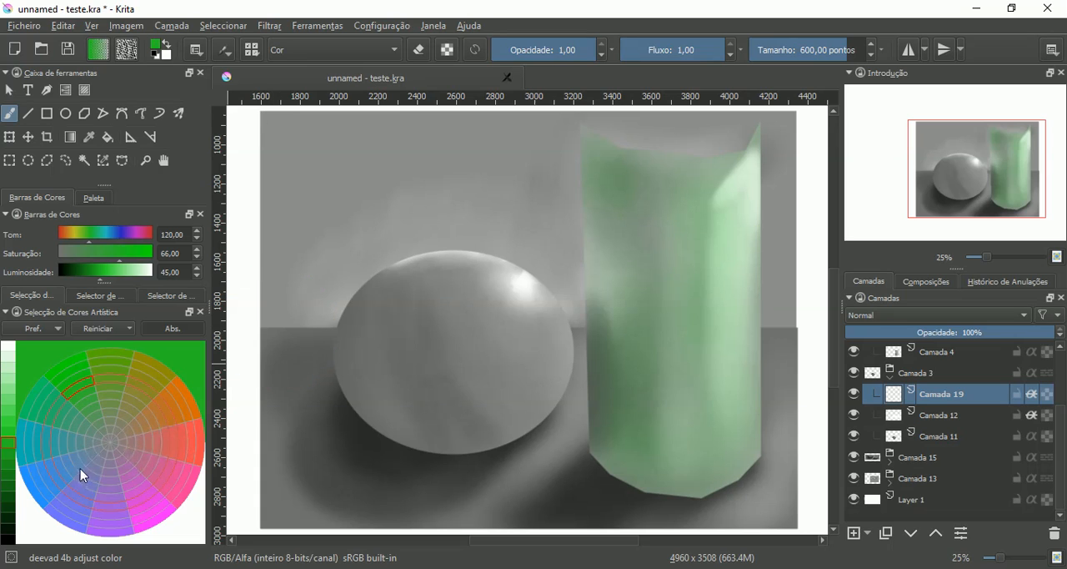
- Colorize the sphere on Camada 19 with a red of hue 0, saturation 100 and luminosity 64
click(200, 449)
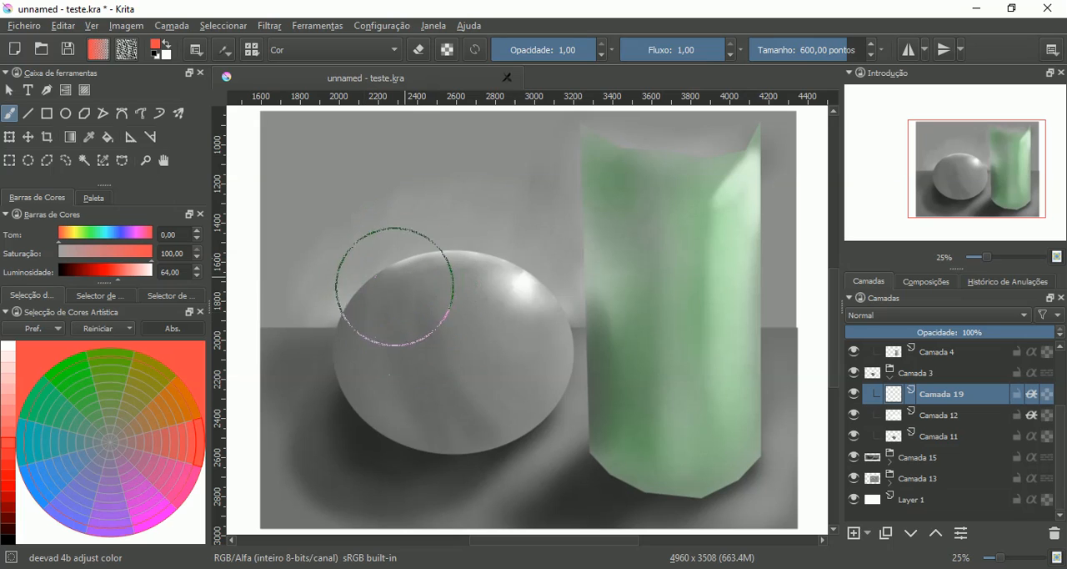
mouse_move(511, 285)
mouse_down()
mouse_move(563, 342)
mouse_move(542, 353)
mouse_move(512, 286)
mouse_move(546, 325)
mouse_move(523, 300)
mouse_move(476, 281)
mouse_move(526, 305)
mouse_move(417, 290)
mouse_move(437, 289)
mouse_move(380, 317)
mouse_move(366, 337)
mouse_move(370, 369)
mouse_move(448, 410)
mouse_move(503, 391)
mouse_move(534, 333)
mouse_move(494, 405)
mouse_move(536, 367)
mouse_up()
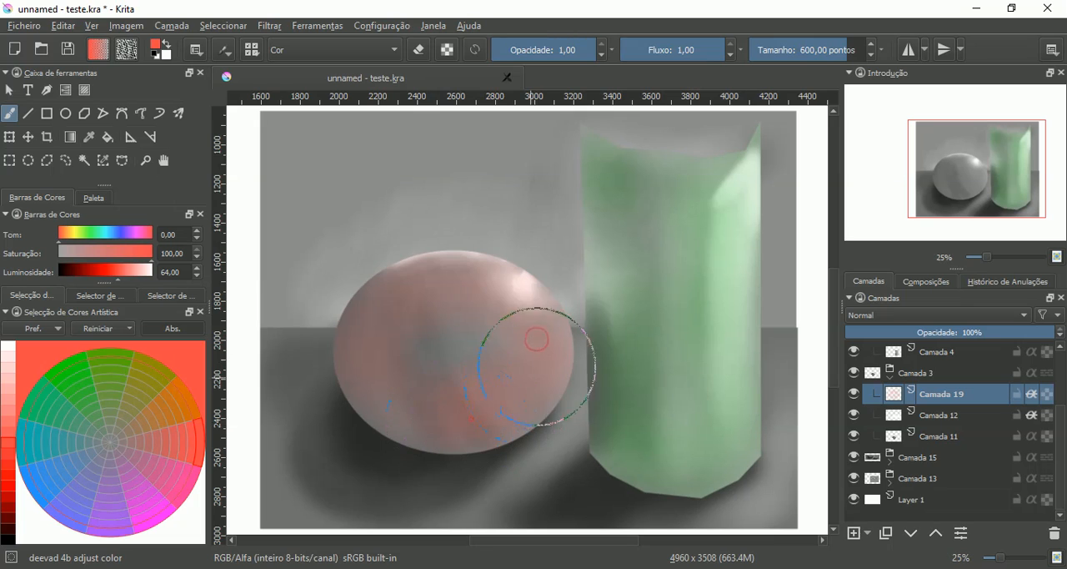
mouse_move(473, 316)
mouse_down()
mouse_move(446, 402)
mouse_move(381, 395)
mouse_move(355, 348)
mouse_move(436, 437)
mouse_up()
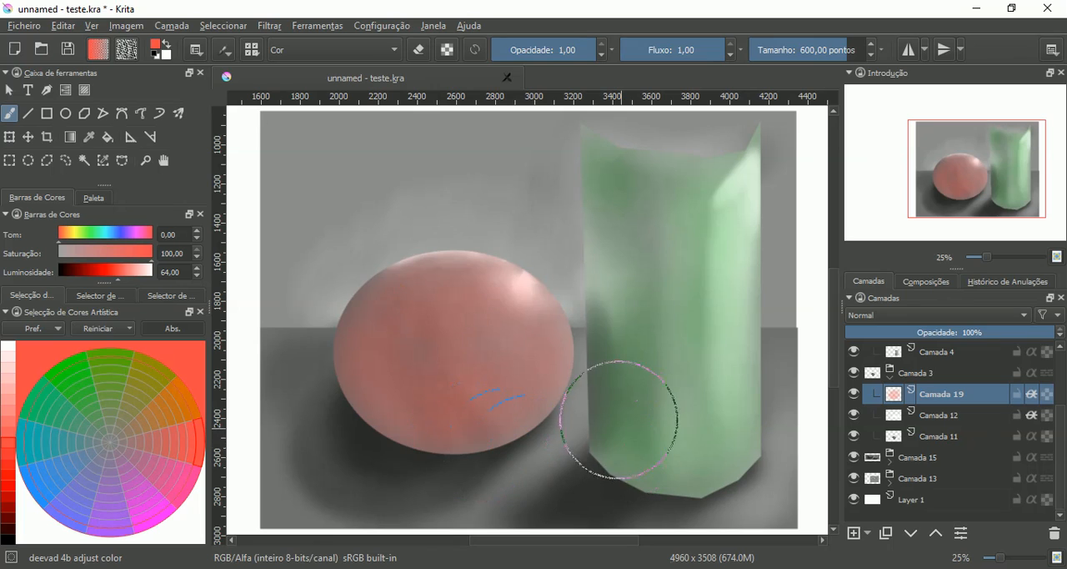
- Add a paint layer with inherited alpha above Camada 16 in the Camada 15 group
click(890, 466)
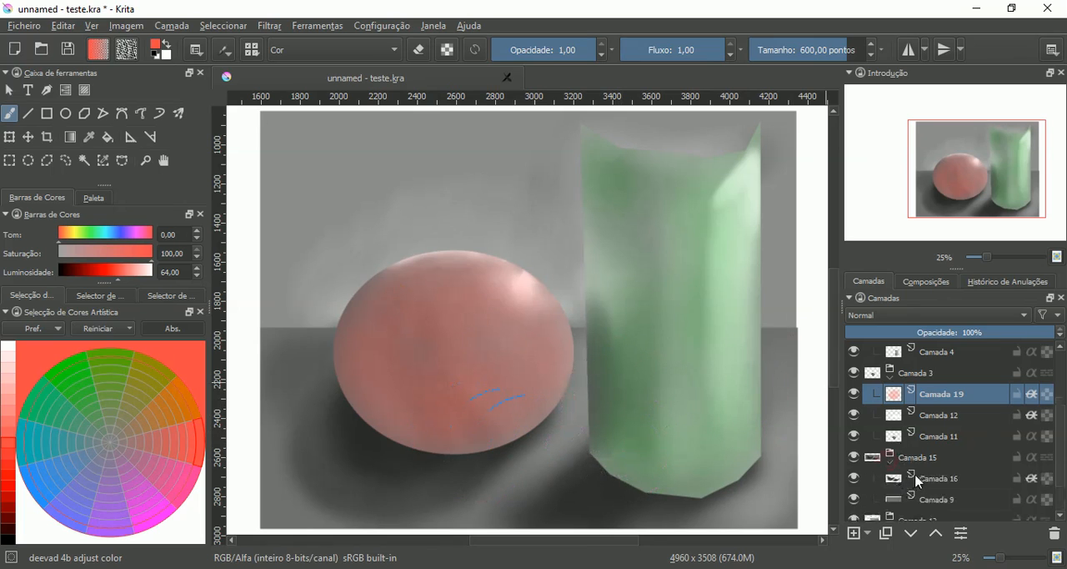
click(924, 478)
click(854, 534)
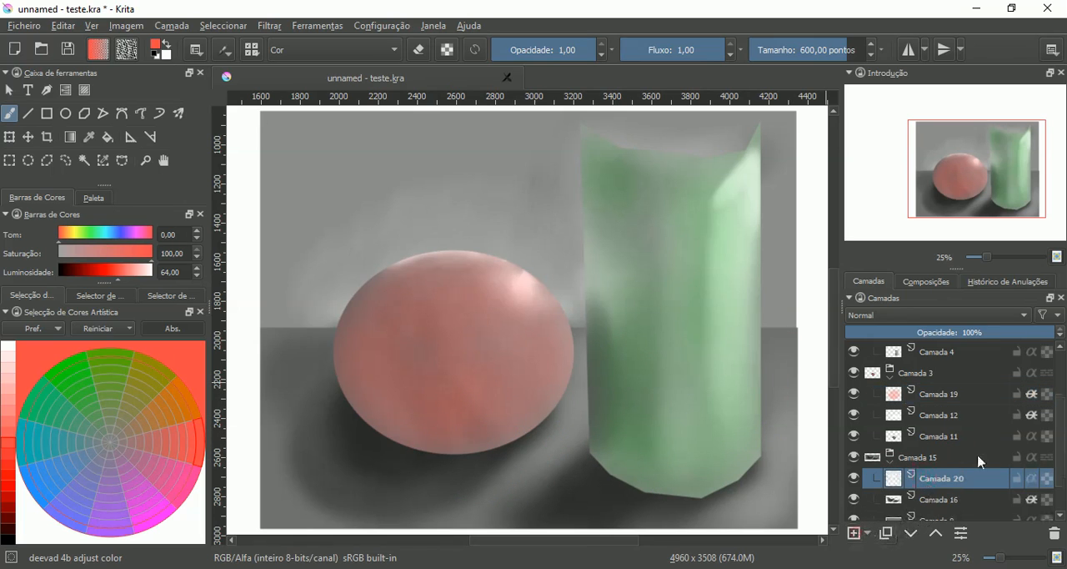
- Colorize the floor on Camada 20 with a light blue of hue 210, saturation 100 and luminosity 67
drag(585, 414, 596, 385)
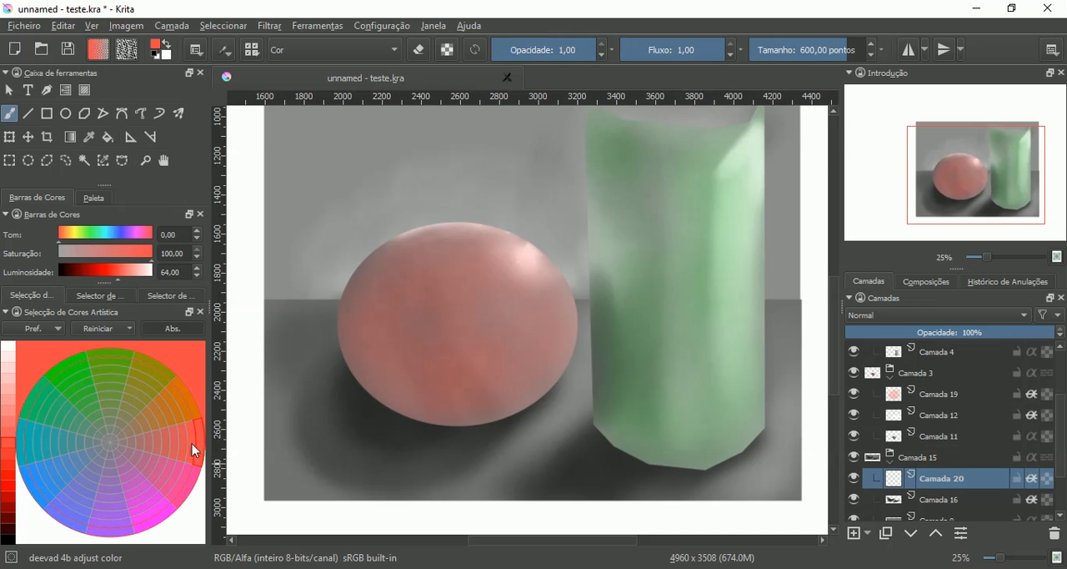
click(41, 497)
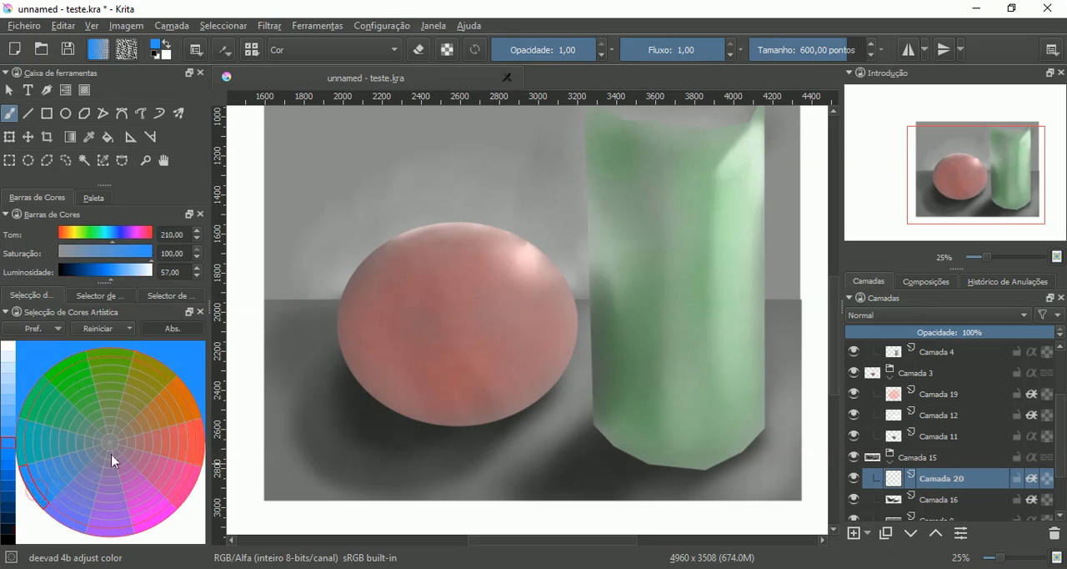
click(10, 421)
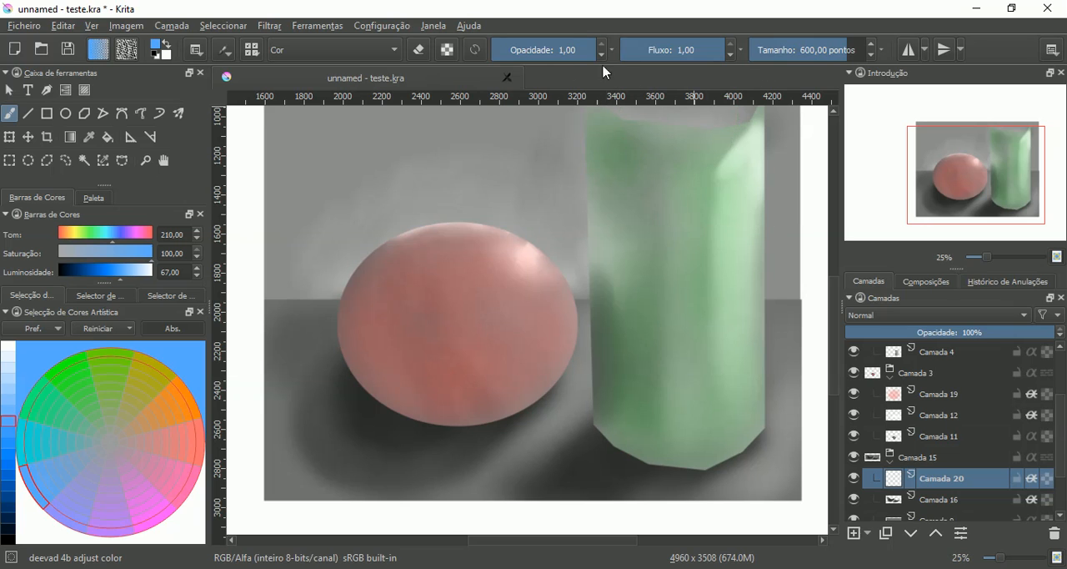
mouse_move(778, 329)
mouse_down()
mouse_move(779, 391)
mouse_move(740, 467)
mouse_move(775, 393)
mouse_move(762, 464)
mouse_move(667, 488)
mouse_move(467, 484)
mouse_move(280, 458)
mouse_move(269, 317)
mouse_move(453, 291)
mouse_move(653, 319)
mouse_move(653, 360)
mouse_move(512, 459)
mouse_move(374, 416)
mouse_move(291, 323)
mouse_move(328, 326)
mouse_move(391, 469)
mouse_move(595, 276)
mouse_move(781, 330)
mouse_move(786, 345)
mouse_move(767, 453)
mouse_move(612, 486)
mouse_move(358, 459)
mouse_up()
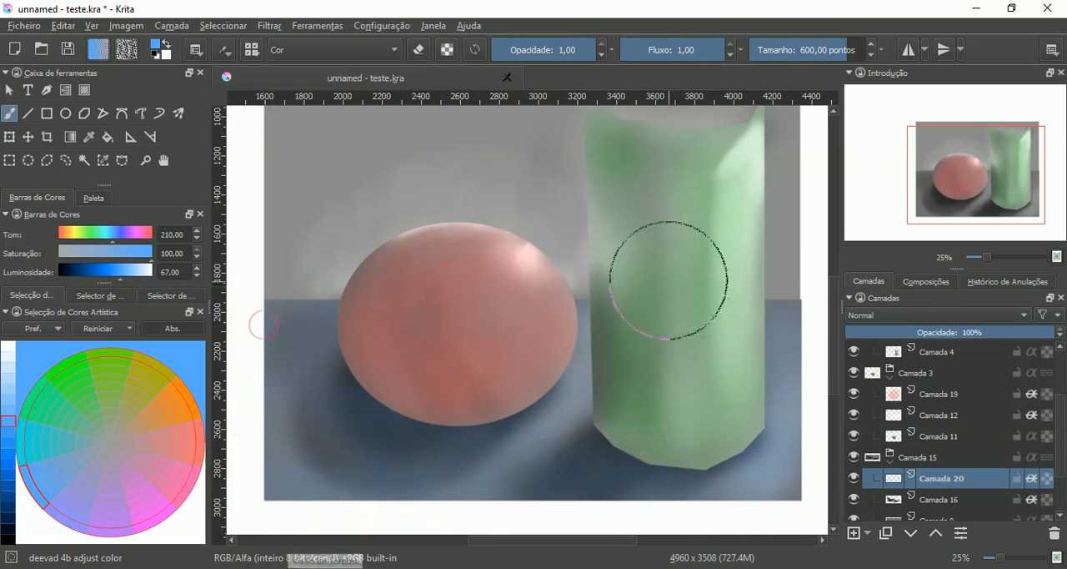
- Add a paint layer with inherited alpha above Camada 14 in the Camada 13 group
mouse_move(699, 255)
mouse_down()
mouse_move(712, 336)
mouse_move(675, 316)
mouse_move(686, 265)
mouse_move(685, 278)
mouse_up()
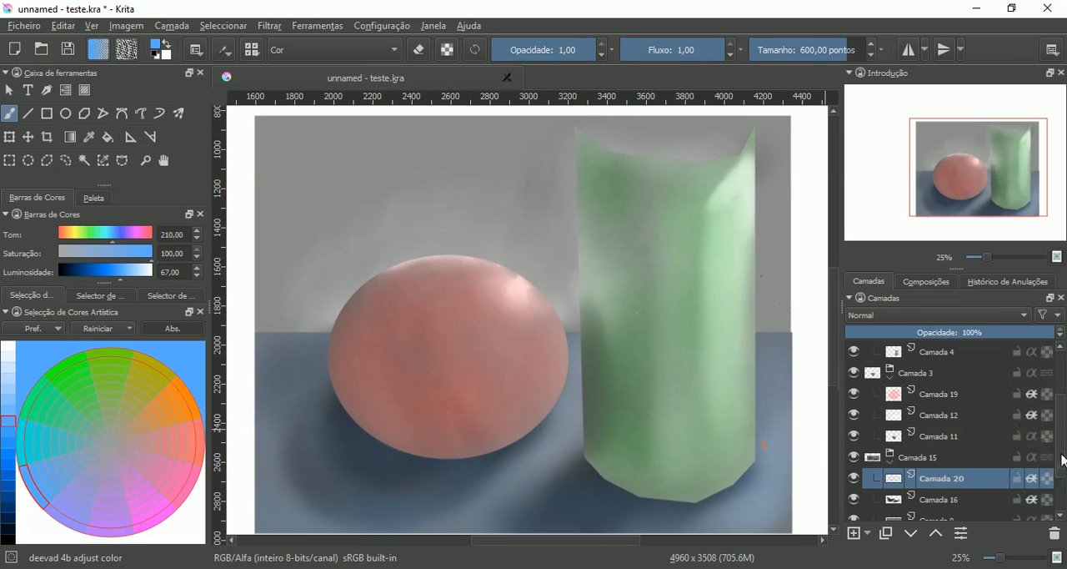
drag(1063, 459, 1064, 495)
click(891, 485)
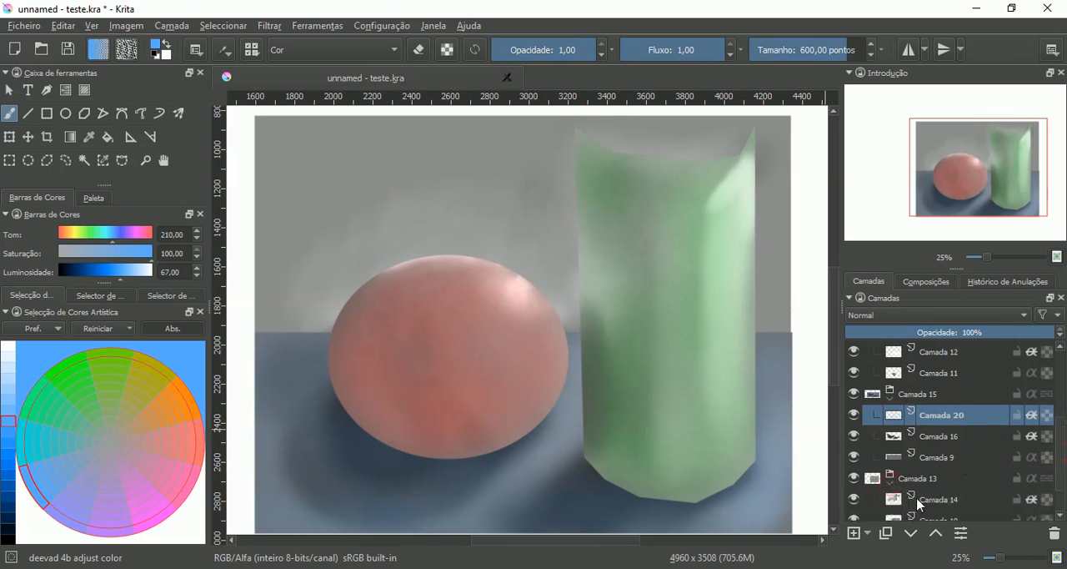
click(914, 503)
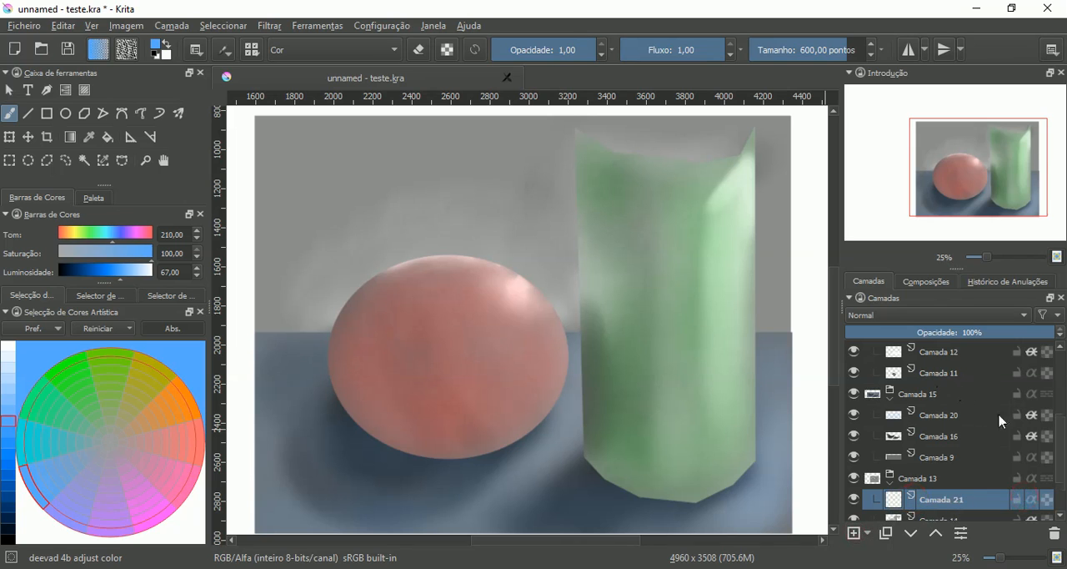
drag(1061, 444, 1058, 479)
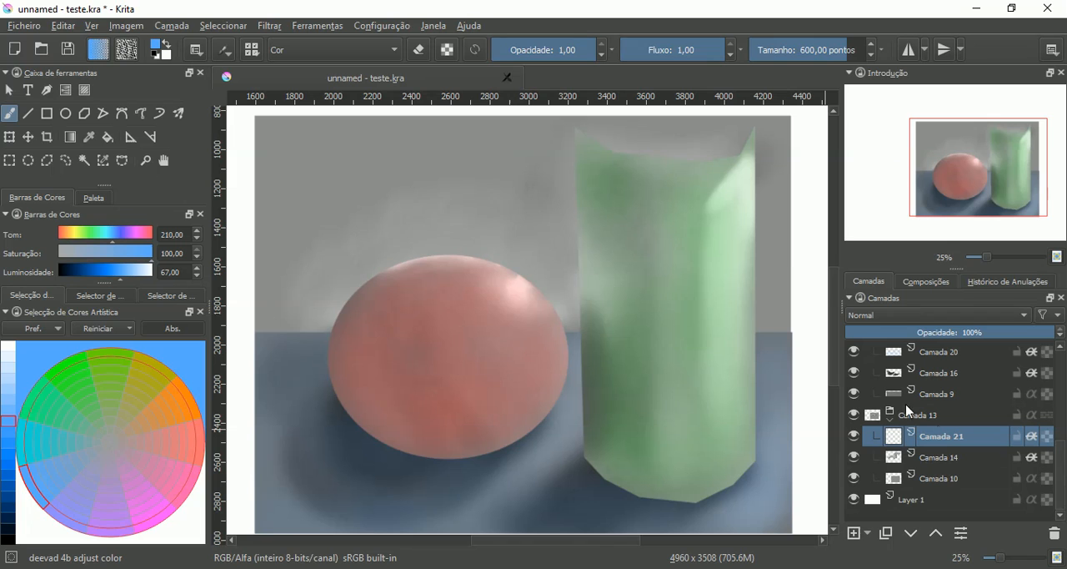
- Colorize the back wall on Camada 21 with an orange of hue 30, saturation 100 and luminosity 52
scroll(831, 311, up, 1)
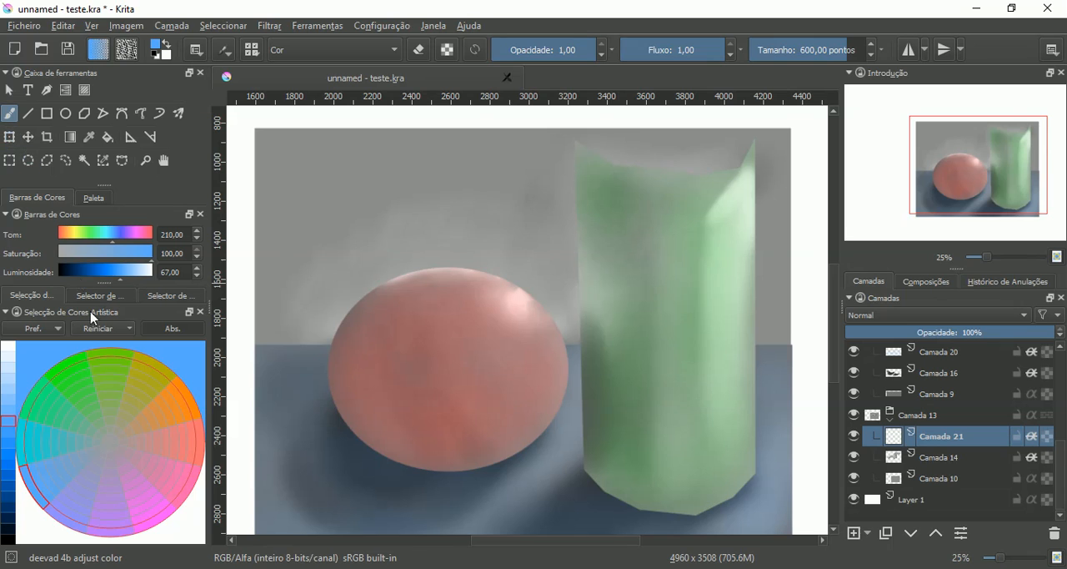
click(187, 395)
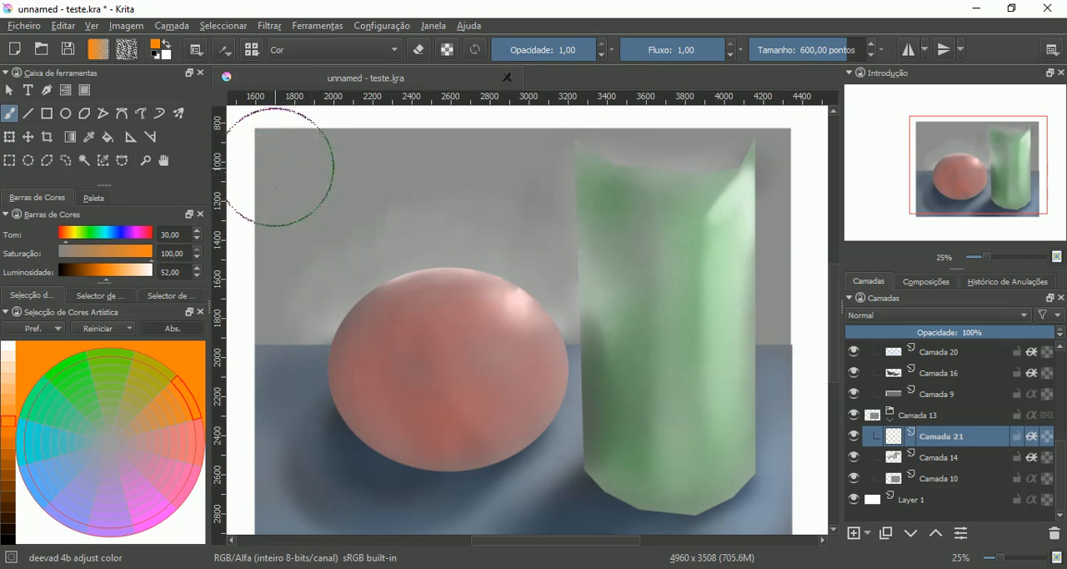
mouse_move(277, 158)
mouse_down()
mouse_move(288, 299)
mouse_move(299, 304)
mouse_move(324, 183)
mouse_up()
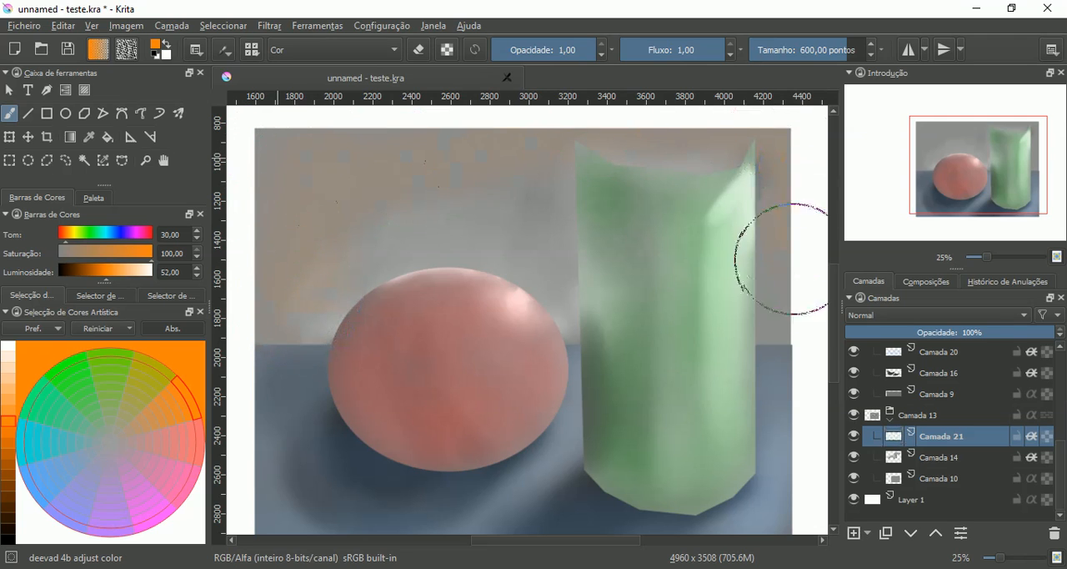
mouse_move(794, 260)
mouse_down()
mouse_move(675, 308)
mouse_move(285, 324)
mouse_move(446, 207)
mouse_move(468, 260)
mouse_move(555, 159)
mouse_move(556, 249)
mouse_move(601, 259)
mouse_move(659, 191)
mouse_move(747, 205)
mouse_move(730, 185)
mouse_up()
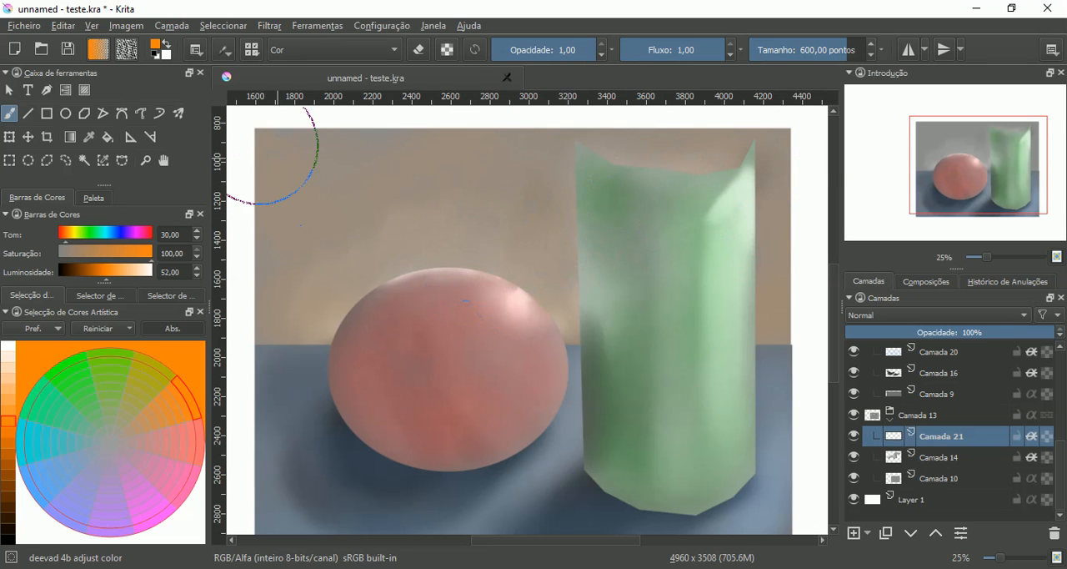
mouse_move(736, 131)
mouse_down()
mouse_move(784, 273)
mouse_move(756, 310)
mouse_move(629, 322)
mouse_move(574, 281)
mouse_move(604, 170)
mouse_move(560, 217)
mouse_move(526, 164)
mouse_up()
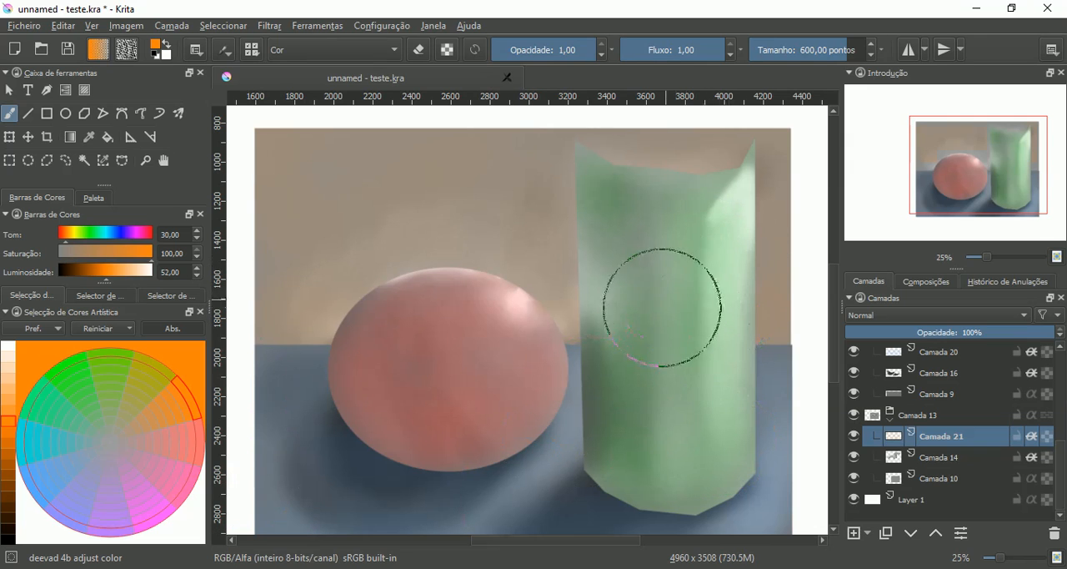
mouse_move(662, 308)
mouse_down()
mouse_move(686, 269)
mouse_move(667, 319)
mouse_move(679, 298)
mouse_up()
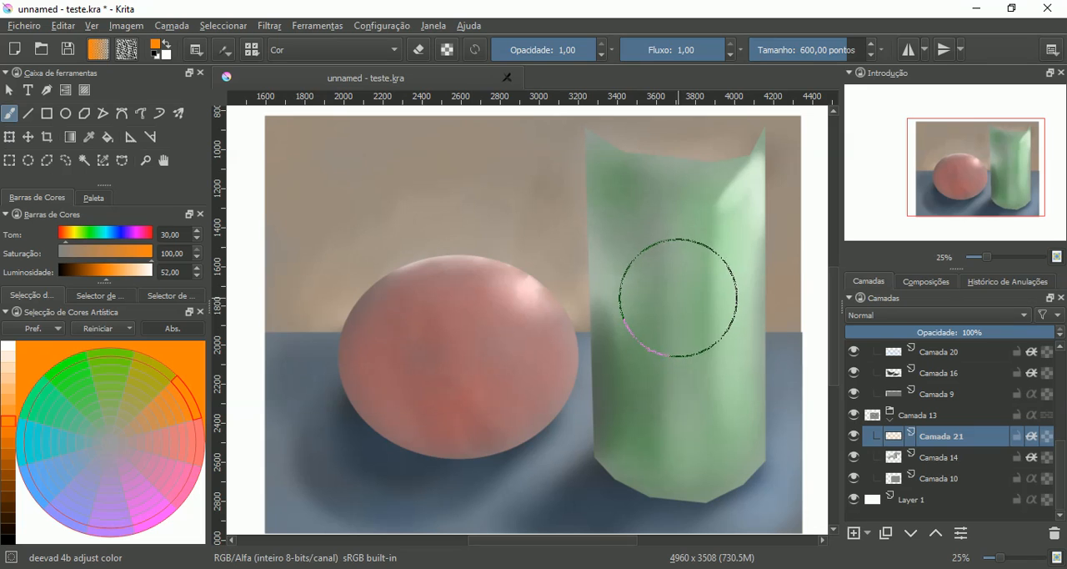
key(plus)
drag(676, 289, 646, 306)
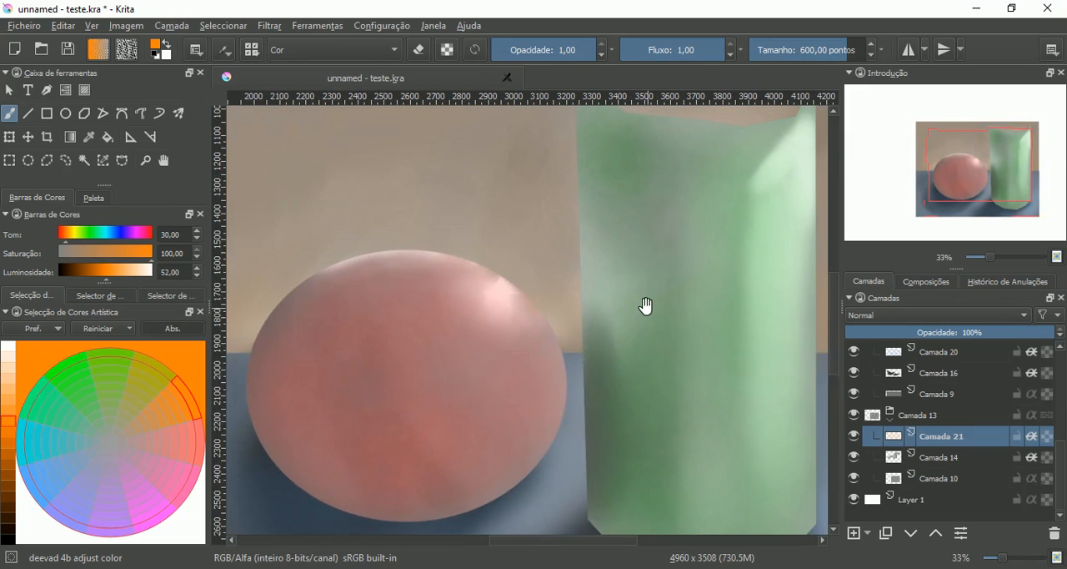
key(minus)
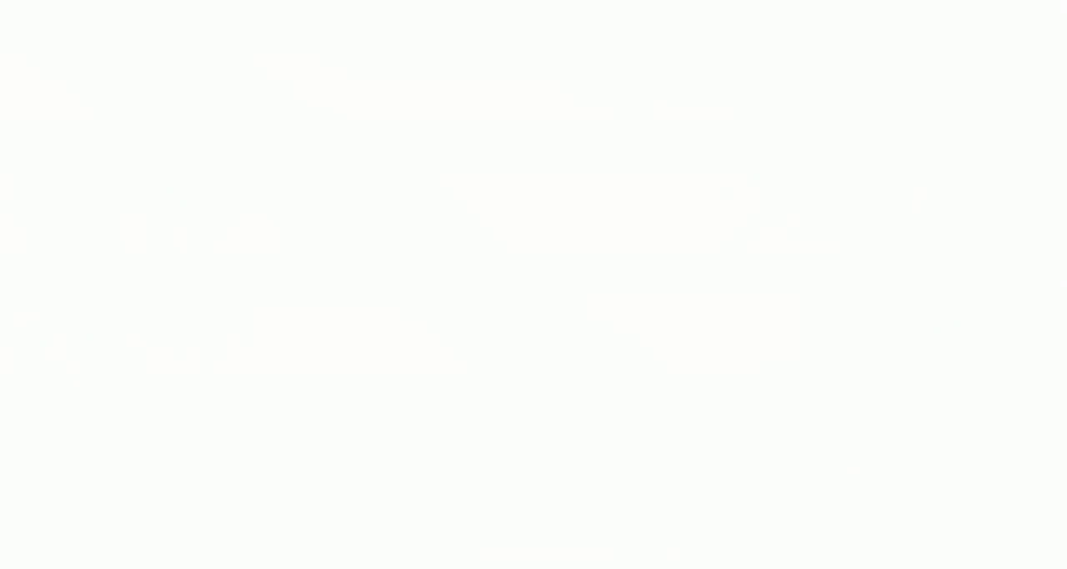